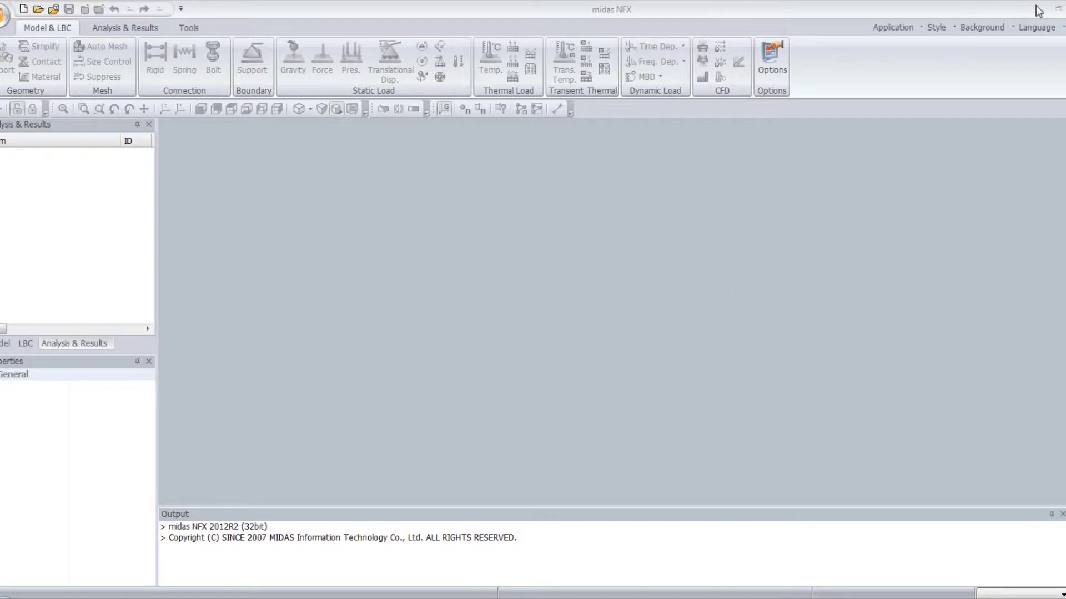
Create a new model and import the CAD file Heavy machinery-STP.STEP with its length unit set to cm.
{"action": "left_click", "coordinate": [24, 9]}
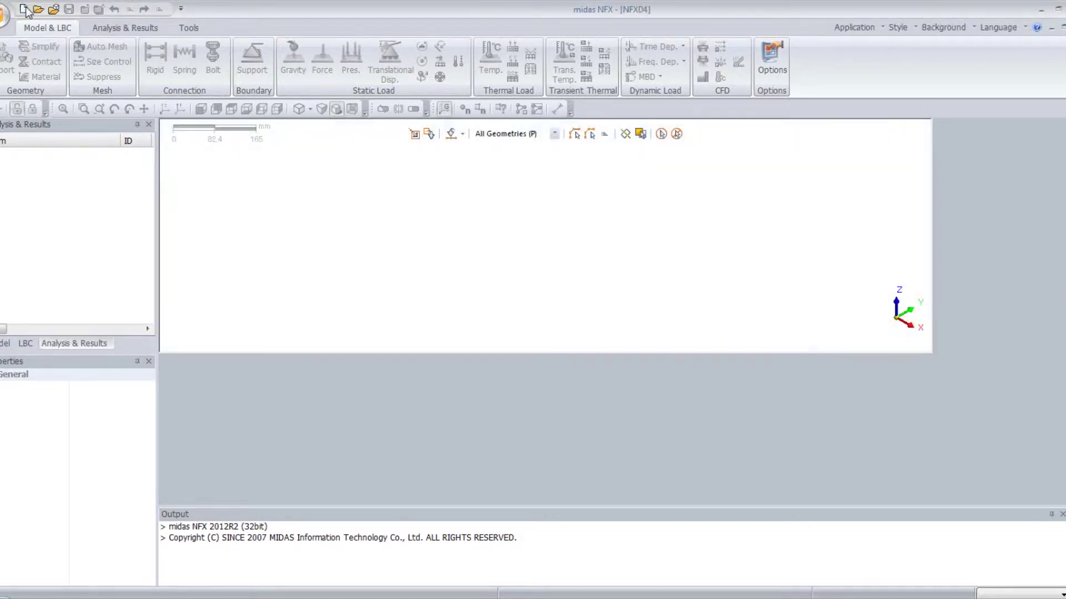
{"action": "left_click", "coordinate": [7, 70]}
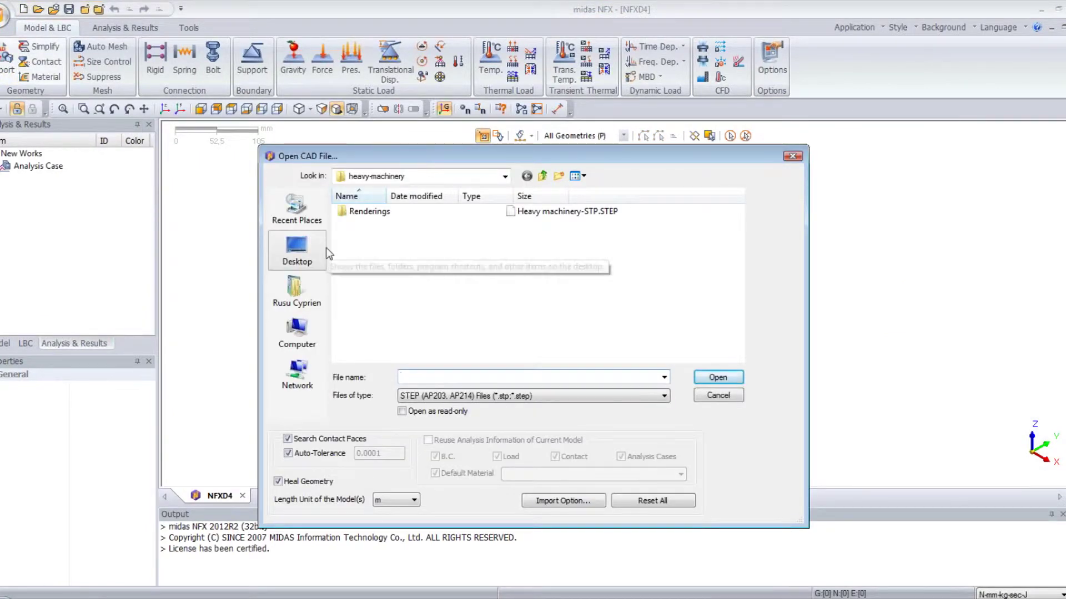
{"action": "left_click", "coordinate": [581, 213]}
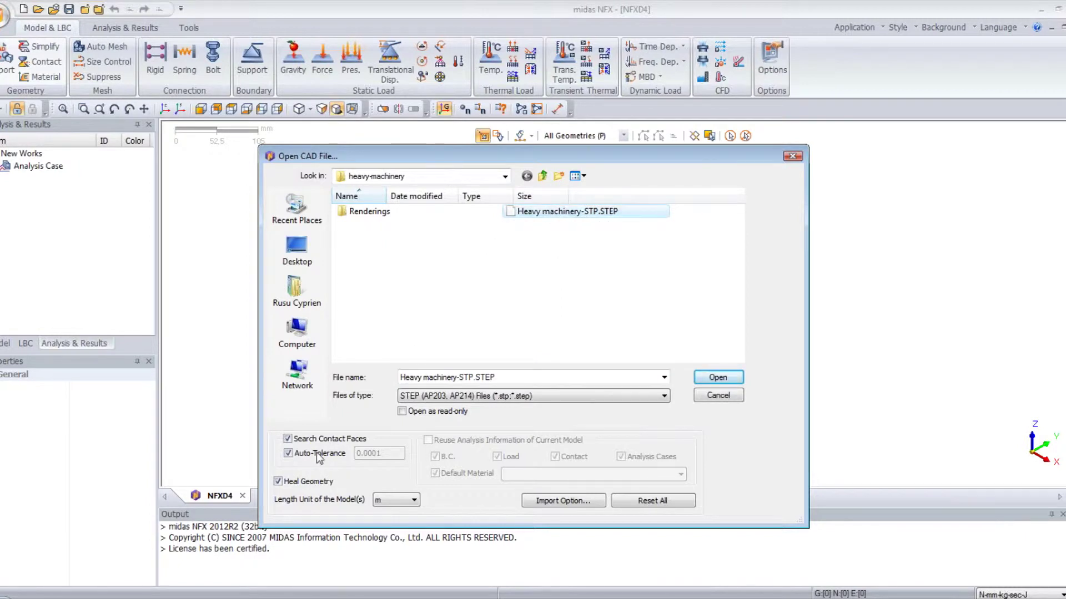
{"action": "left_click", "coordinate": [383, 504]}
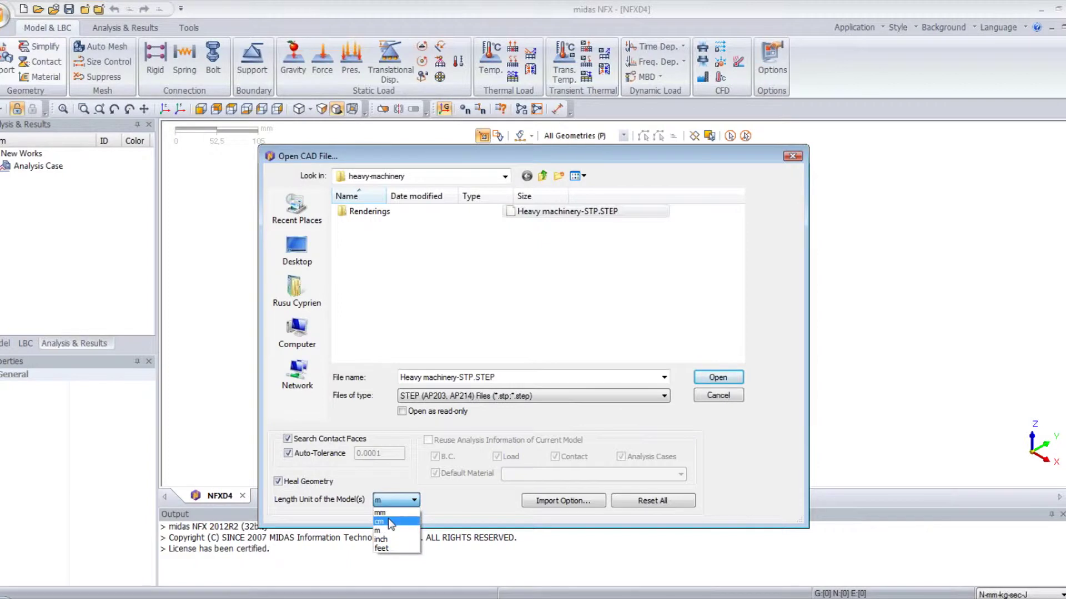
{"action": "left_click", "coordinate": [388, 520]}
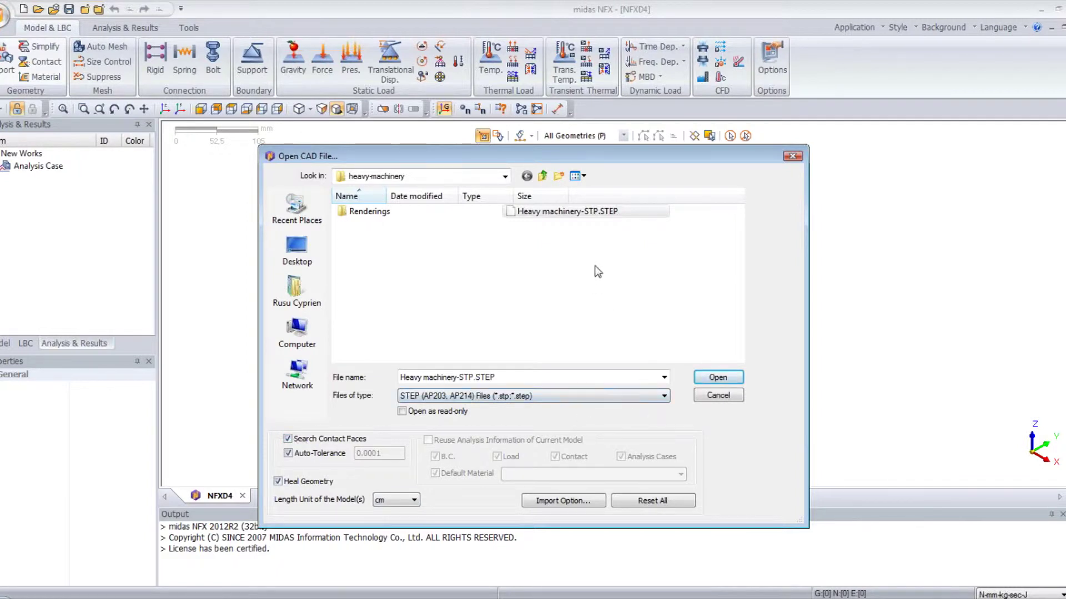
{"action": "left_click", "coordinate": [731, 383]}
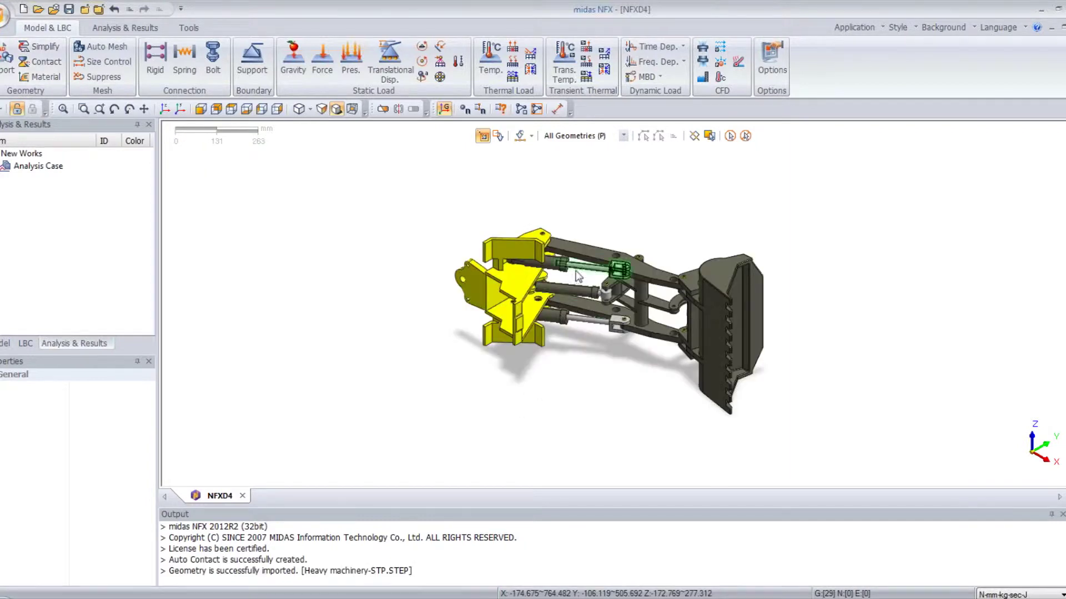
Examine the imported loader assembly, its list of parts, and the properties of the default Alloy Steel material.
{"action": "mouse_move", "coordinate": [541, 194]}
{"action": "middle_mouse_down"}
{"action": "mouse_move", "coordinate": [481, 217]}
{"action": "mouse_move", "coordinate": [463, 277]}
{"action": "middle_mouse_up"}
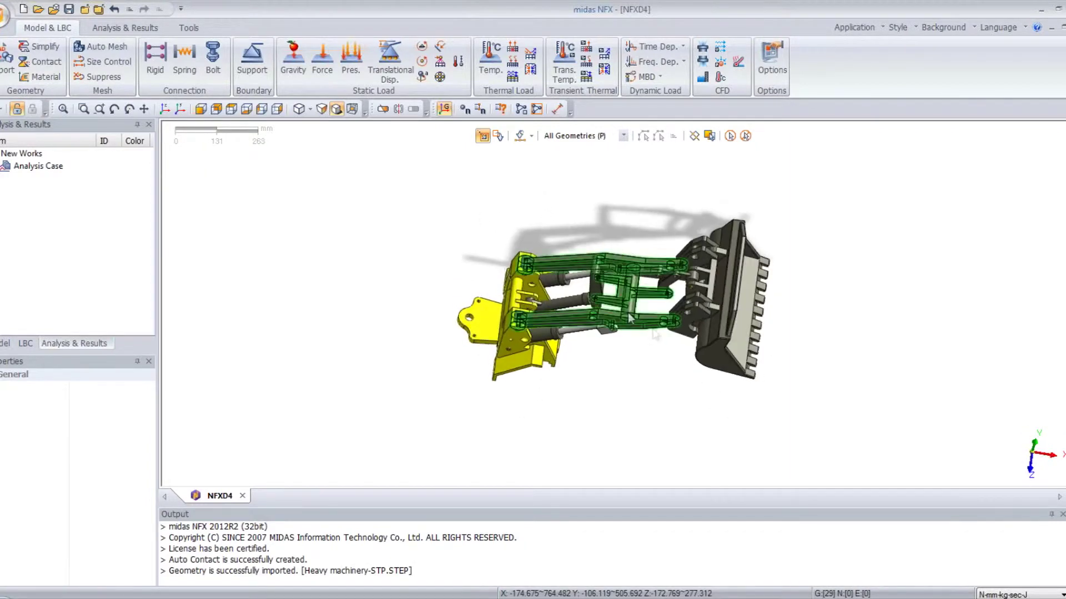
{"action": "scroll", "coordinate": [680, 345], "scroll_direction": "up", "scroll_amount": 3}
{"action": "middle_click_drag", "start_coordinate": [595, 355], "coordinate": [628, 352]}
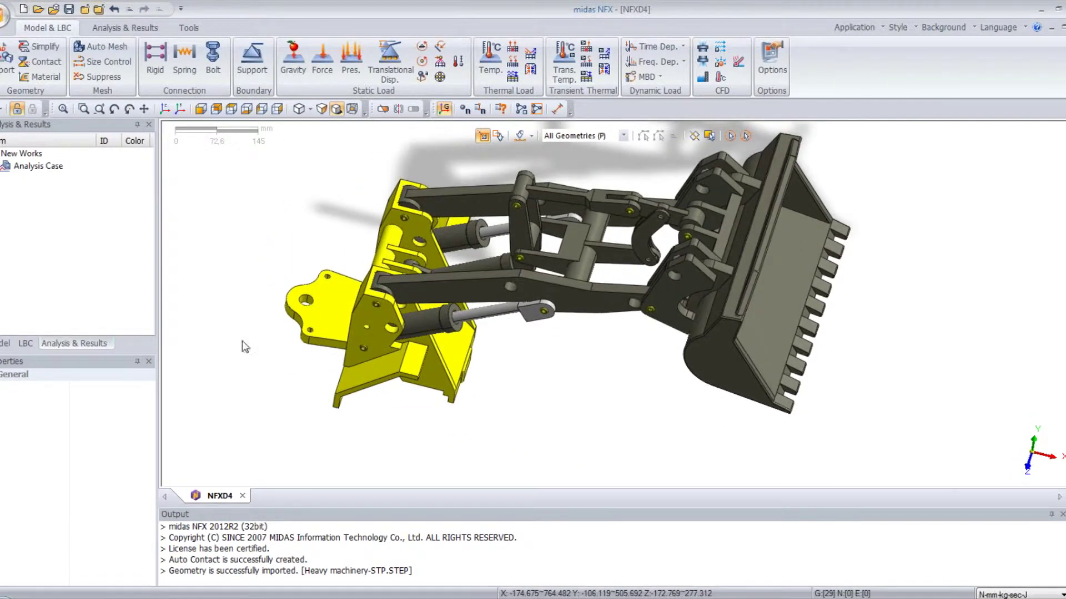
{"action": "left_click", "coordinate": [3, 344]}
{"action": "double_click", "coordinate": [31, 178]}
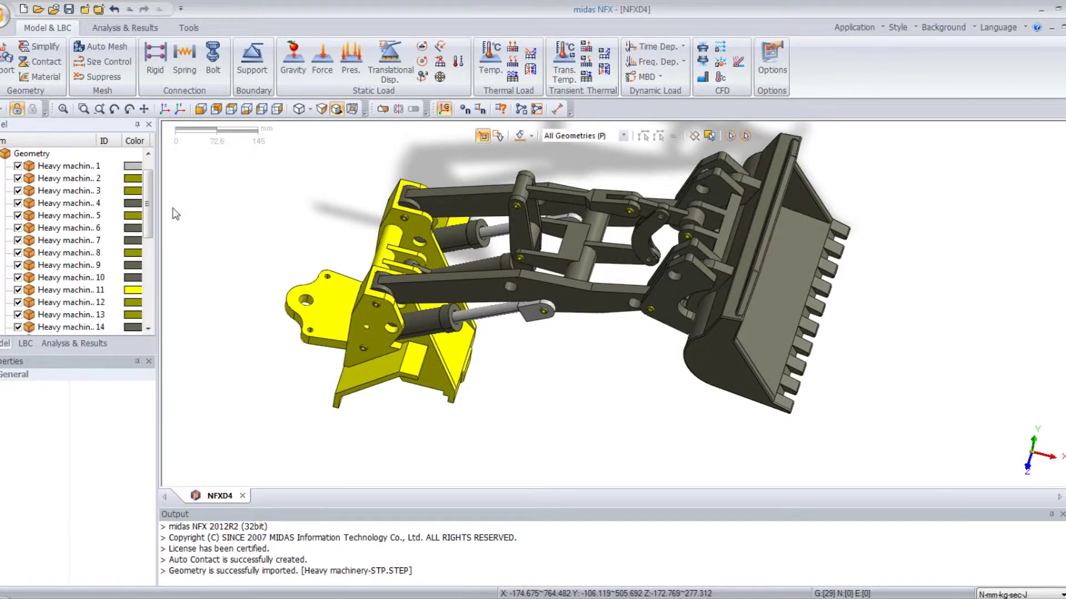
{"action": "mouse_move", "coordinate": [150, 205]}
{"action": "left_mouse_down"}
{"action": "mouse_move", "coordinate": [152, 287]}
{"action": "mouse_move", "coordinate": [153, 189]}
{"action": "left_mouse_up"}
{"action": "double_click", "coordinate": [3, 167]}
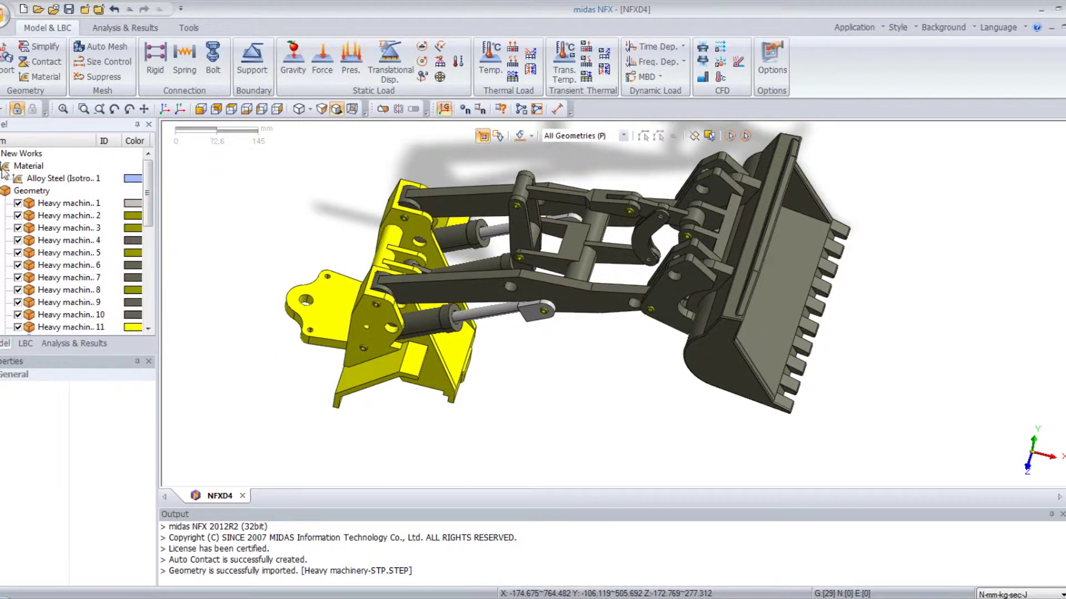
{"action": "left_click", "coordinate": [60, 178]}
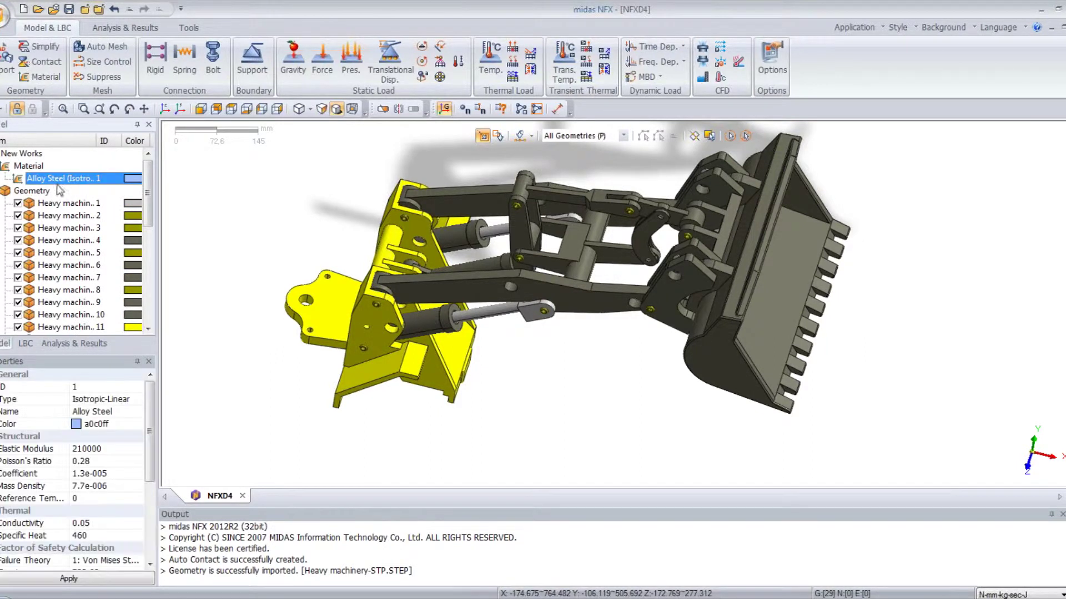
Review the automatically created contact pairs in the model tree, widening the name column to read them.
{"action": "left_click_drag", "start_coordinate": [147, 194], "coordinate": [151, 299]}
{"action": "double_click", "coordinate": [5, 314]}
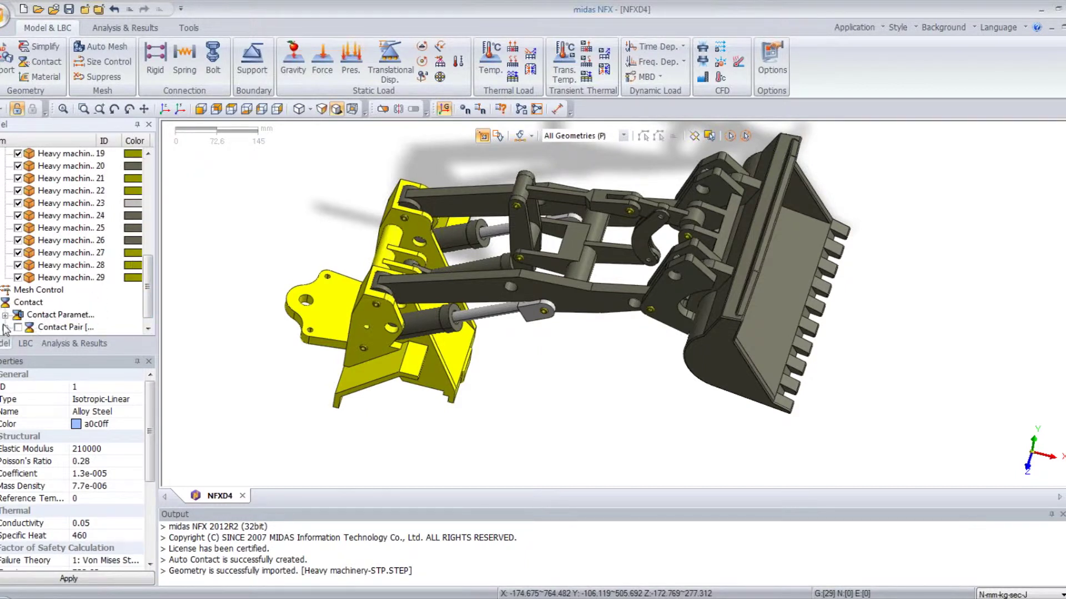
{"action": "left_click", "coordinate": [5, 328]}
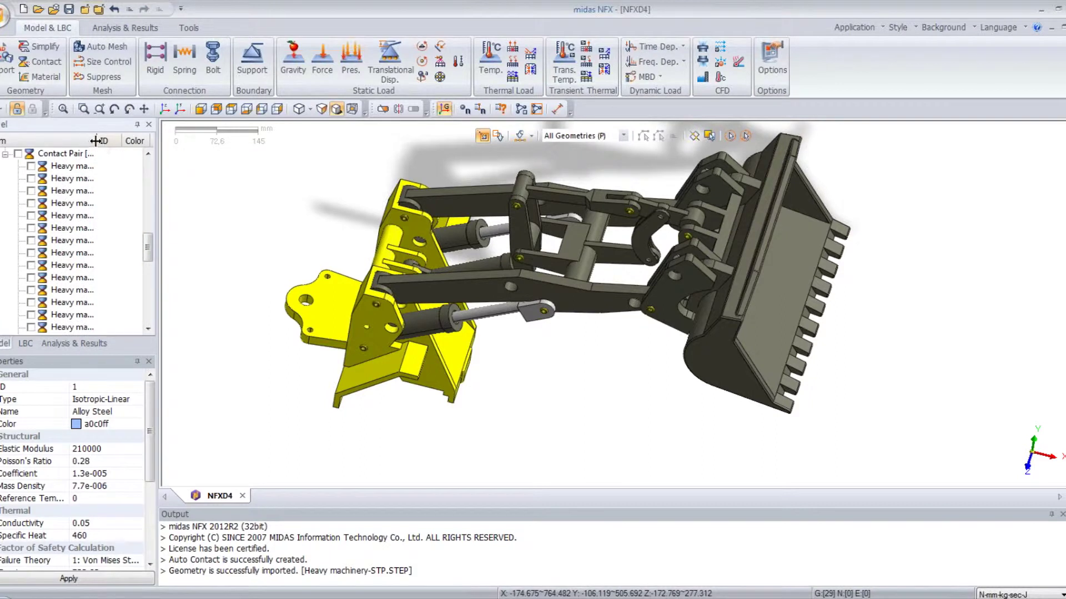
{"action": "left_click_drag", "start_coordinate": [96, 141], "coordinate": [137, 142]}
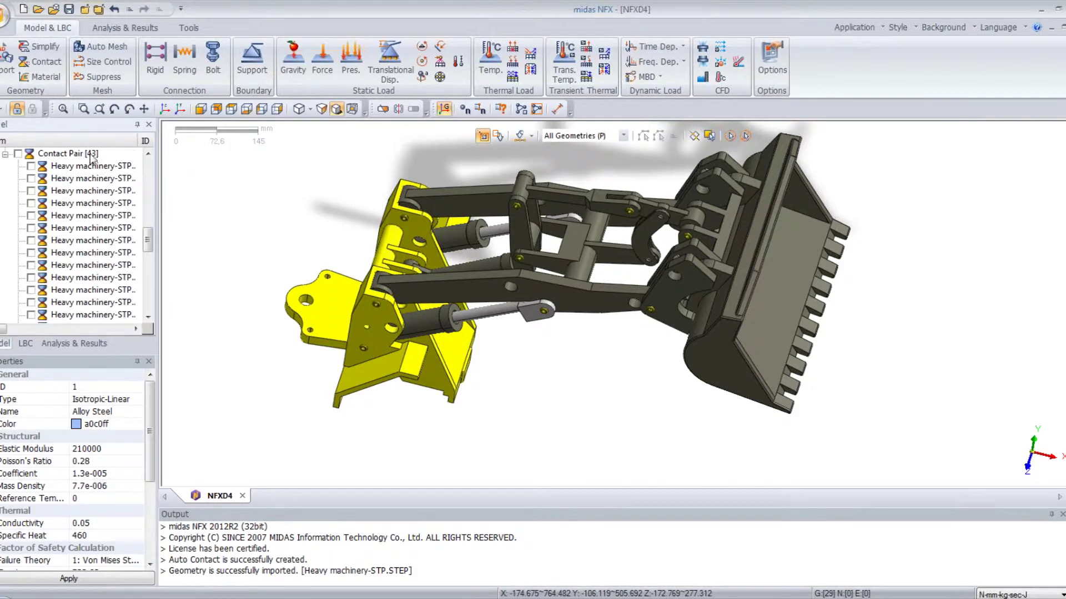
{"action": "middle_click_drag", "start_coordinate": [578, 385], "coordinate": [551, 328]}
{"action": "left_click", "coordinate": [5, 154]}
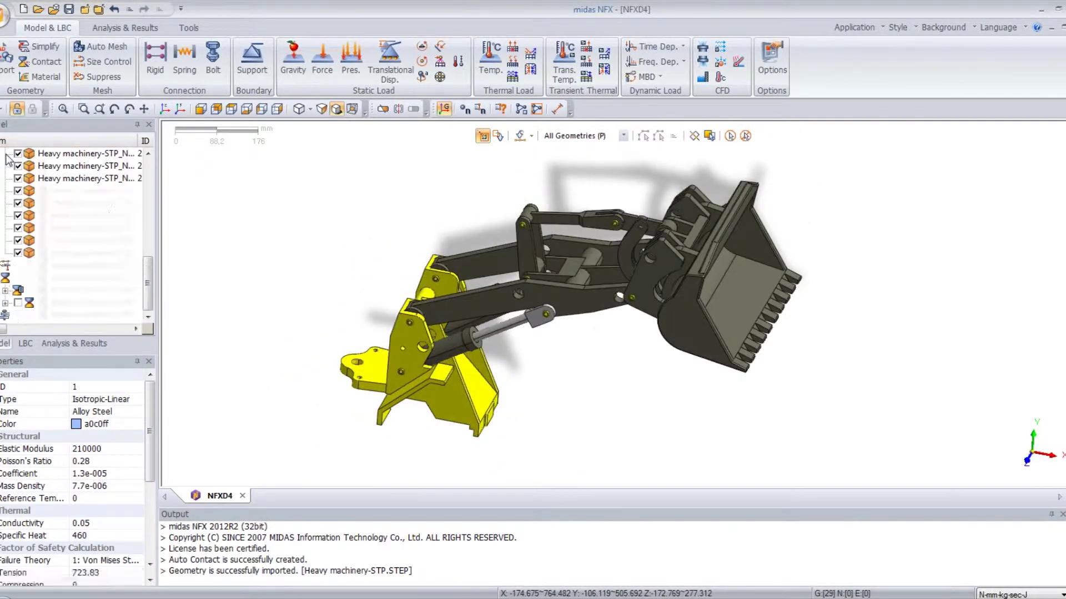
Add 1060 Alloy from the Aluminum Alloys library as a second isotropic material.
{"action": "scroll", "coordinate": [145, 260], "scroll_direction": "up", "scroll_amount": 5}
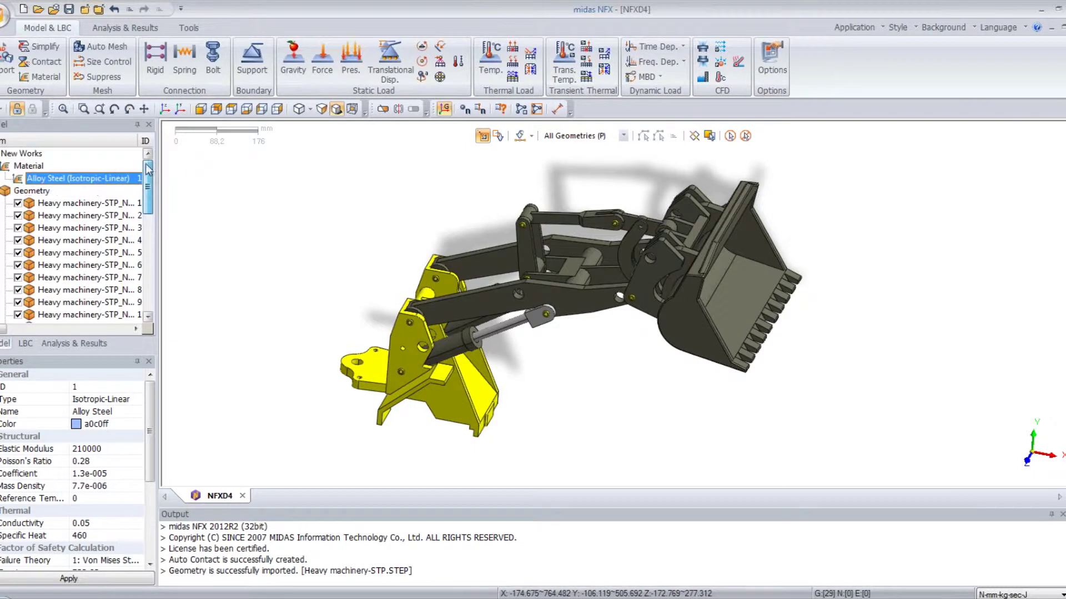
{"action": "left_click", "coordinate": [49, 179]}
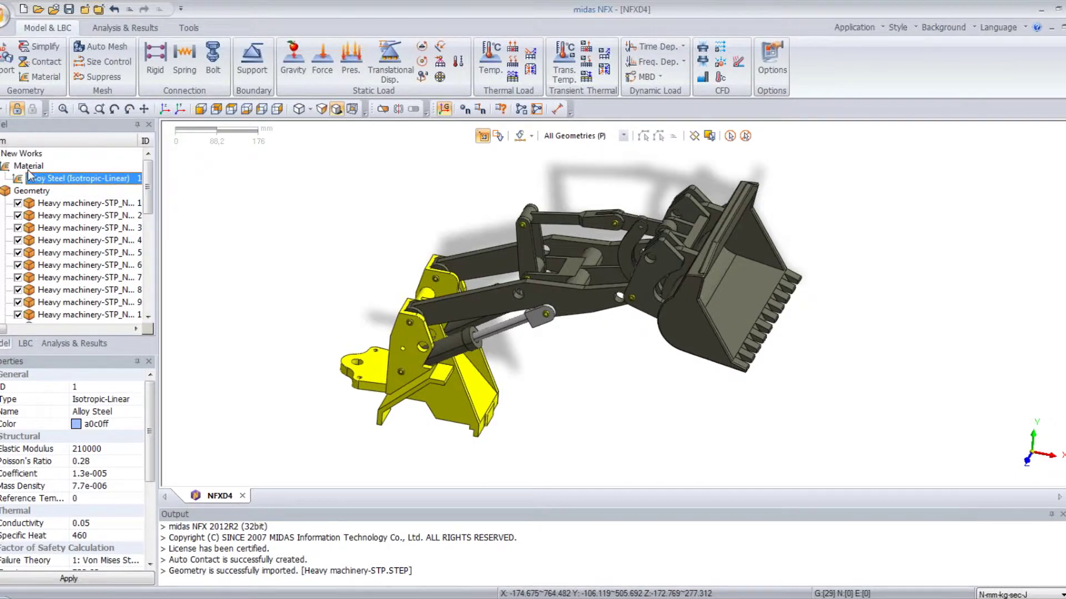
{"action": "left_click", "coordinate": [28, 170]}
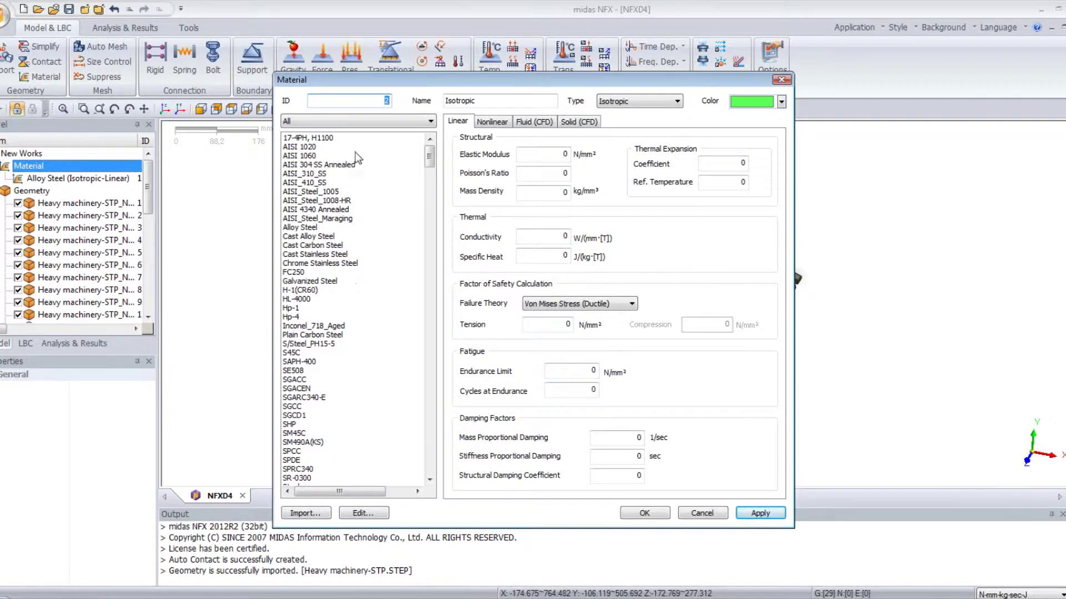
{"action": "left_click", "coordinate": [350, 119]}
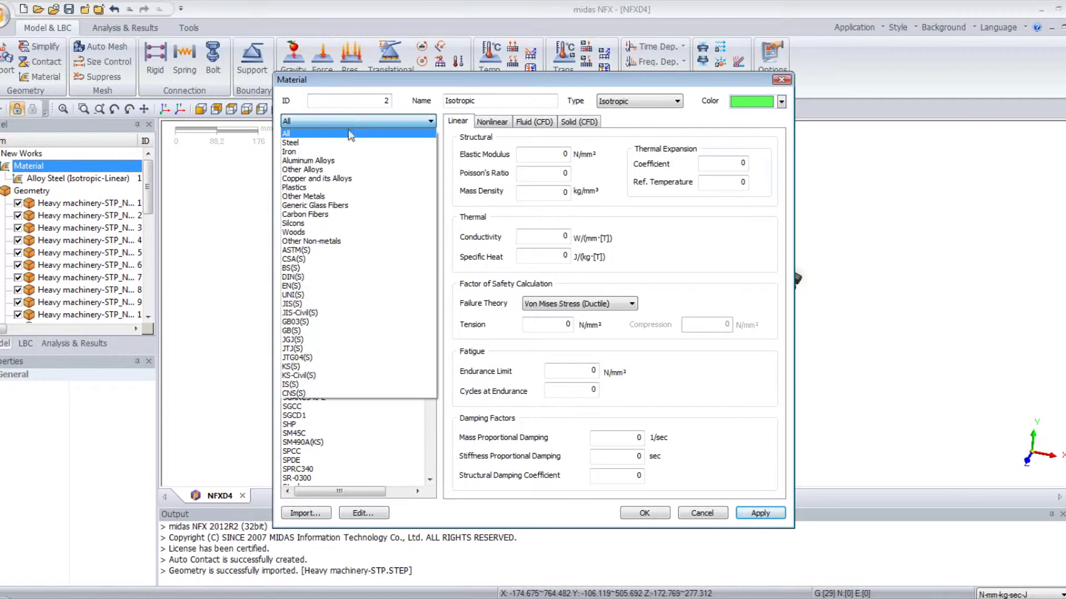
{"action": "left_click", "coordinate": [347, 161]}
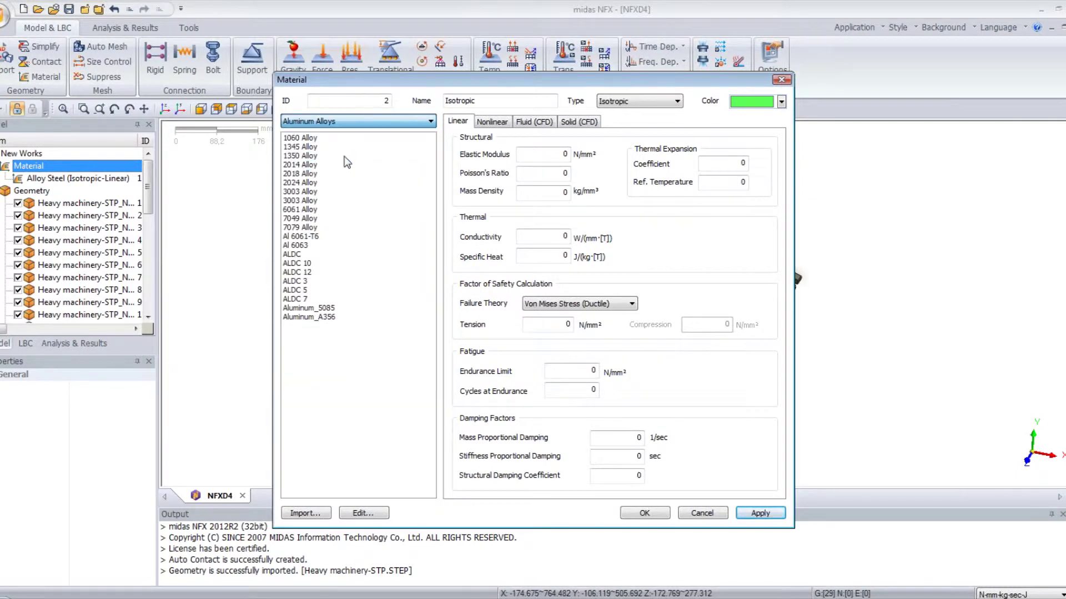
{"action": "left_click", "coordinate": [311, 140]}
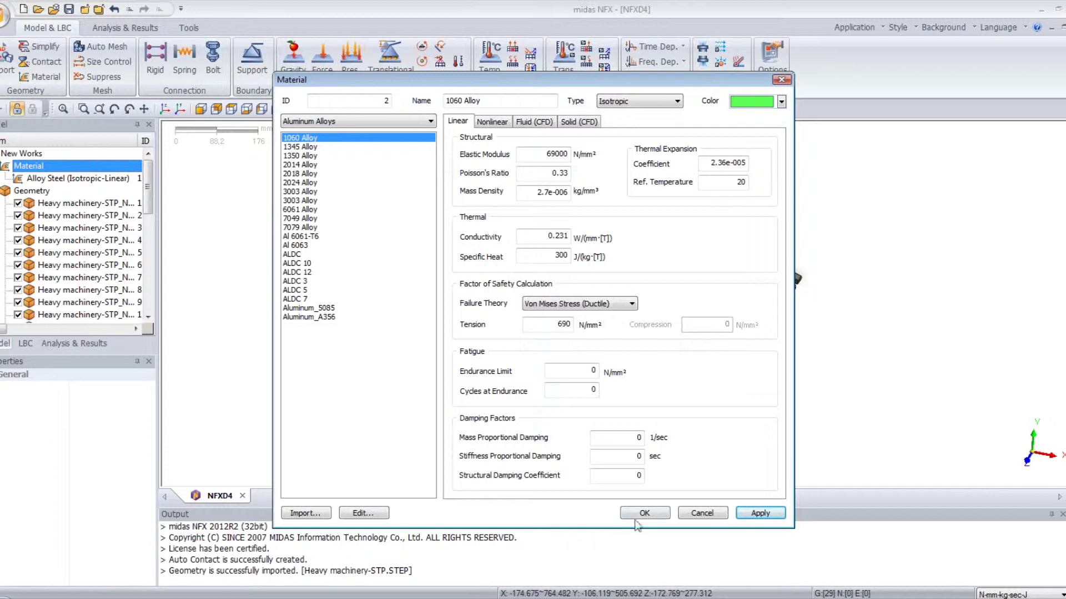
{"action": "left_click", "coordinate": [644, 513]}
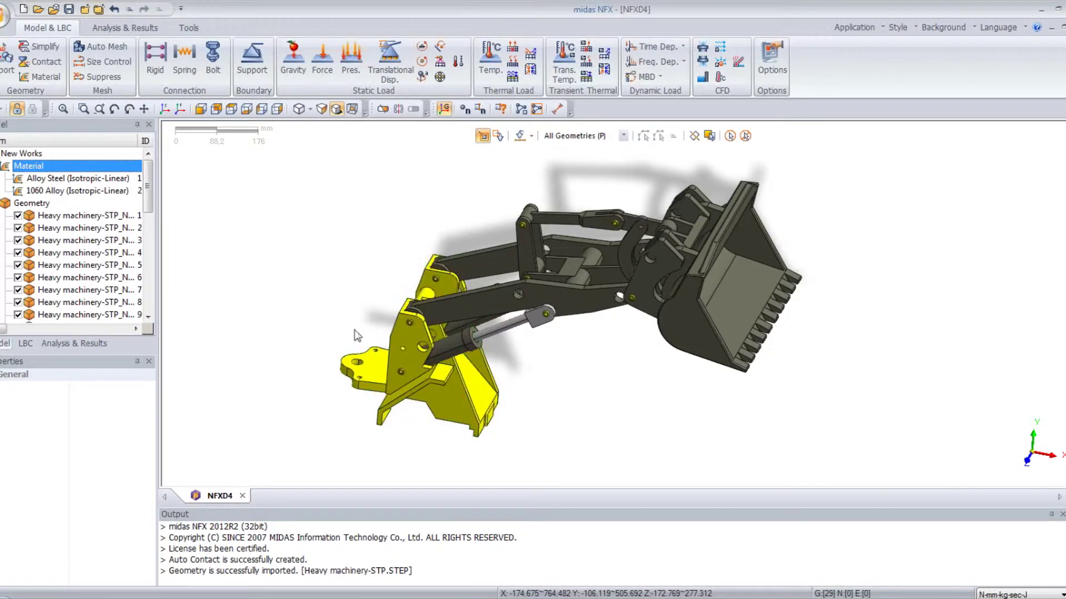
Switch the geometry display to coloring by material.
{"action": "middle_click_drag", "start_coordinate": [361, 333], "coordinate": [334, 309]}
{"action": "left_click", "coordinate": [189, 28]}
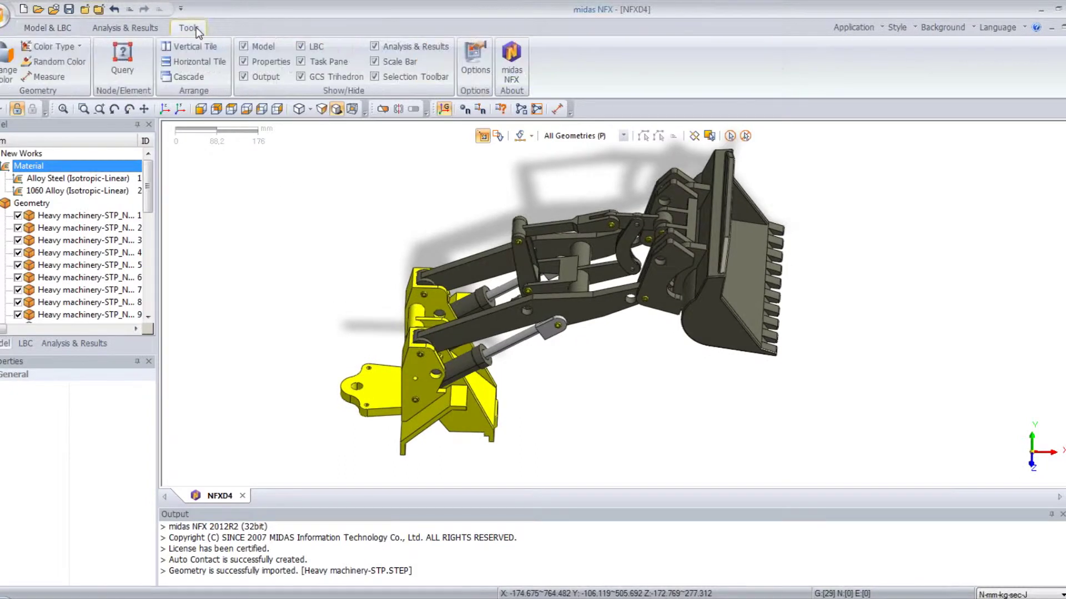
{"action": "left_click", "coordinate": [69, 48]}
{"action": "left_click", "coordinate": [65, 78]}
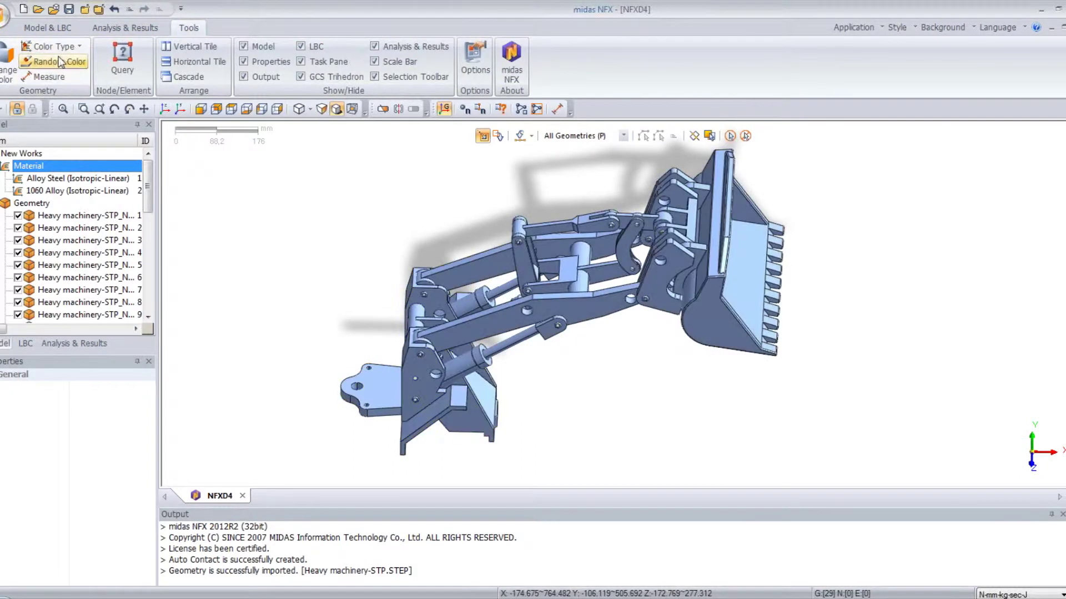
Assign the 1060 Alloy material to the loader's main lift arm frame.
{"action": "left_click", "coordinate": [66, 192]}
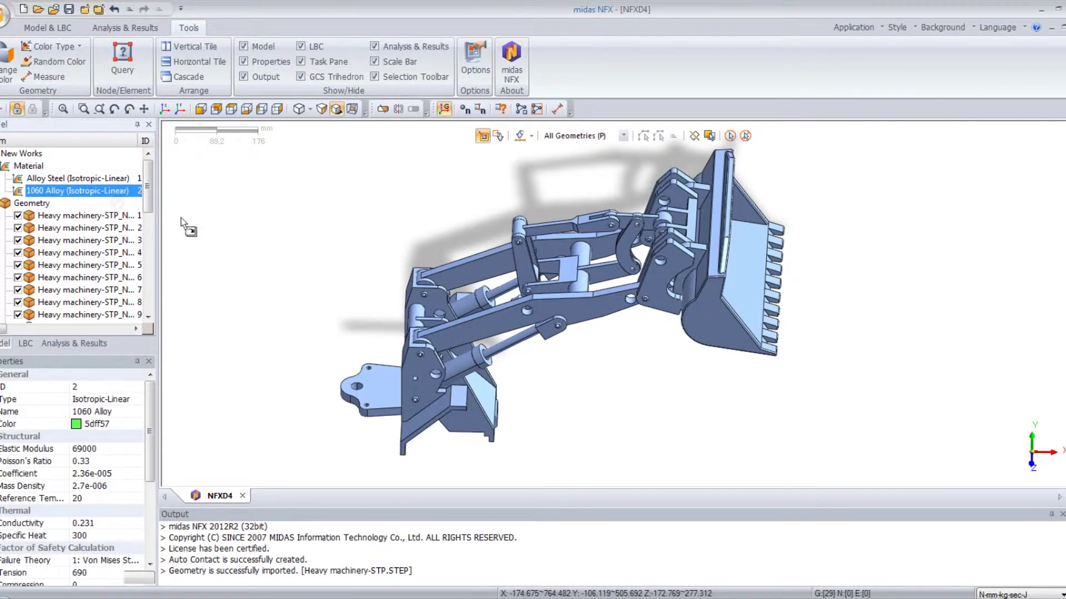
{"action": "left_click_drag", "start_coordinate": [534, 283], "coordinate": [534, 284]}
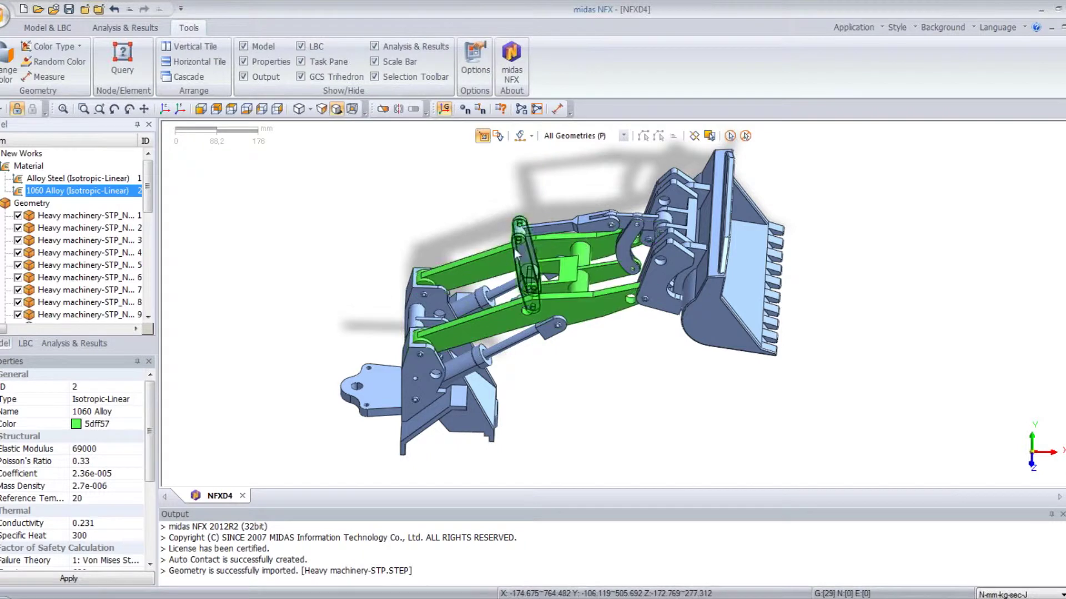
{"action": "middle_click_drag", "start_coordinate": [502, 404], "coordinate": [616, 367]}
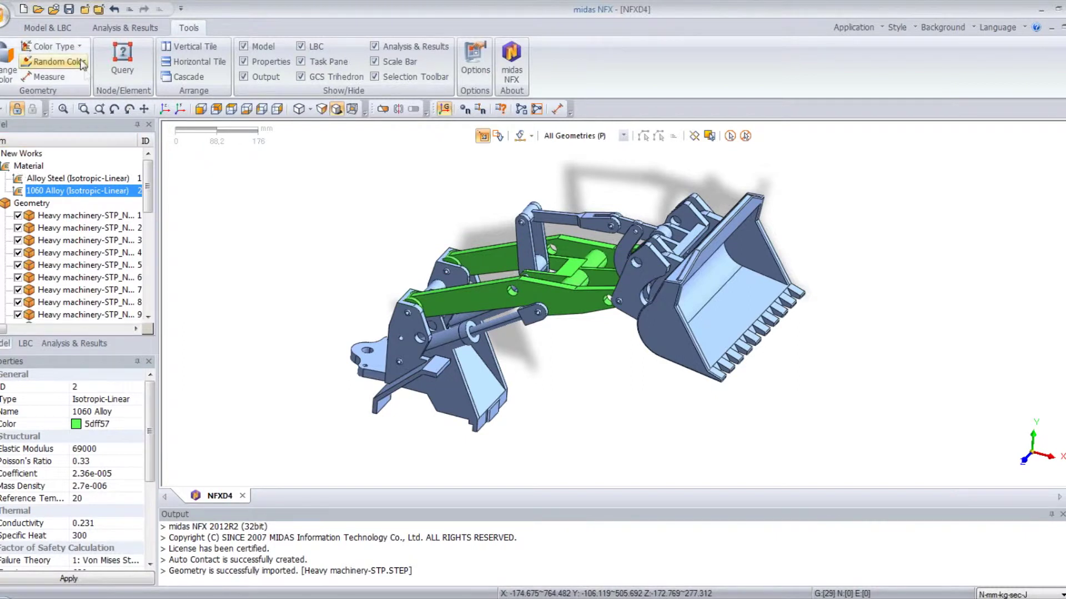
Switch the geometry display back to the original part colors.
{"action": "left_click", "coordinate": [54, 46]}
{"action": "left_click", "coordinate": [58, 63]}
{"action": "left_click", "coordinate": [44, 30]}
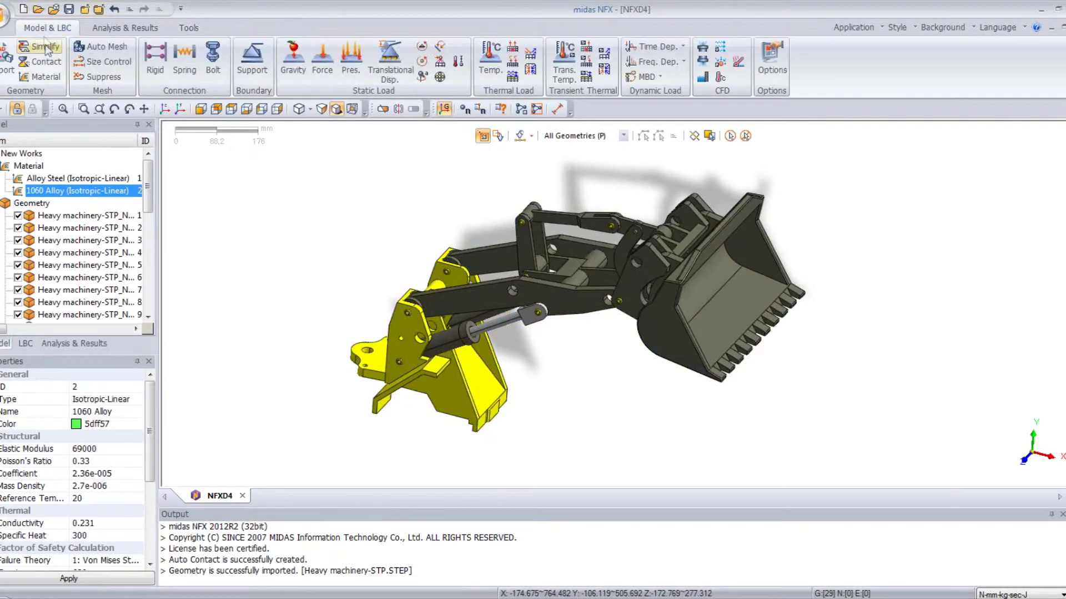
Collapse the material and geometry branches and inspect several contact pairs to see which loader parts each one joins.
{"action": "left_click", "coordinate": [1, 166]}
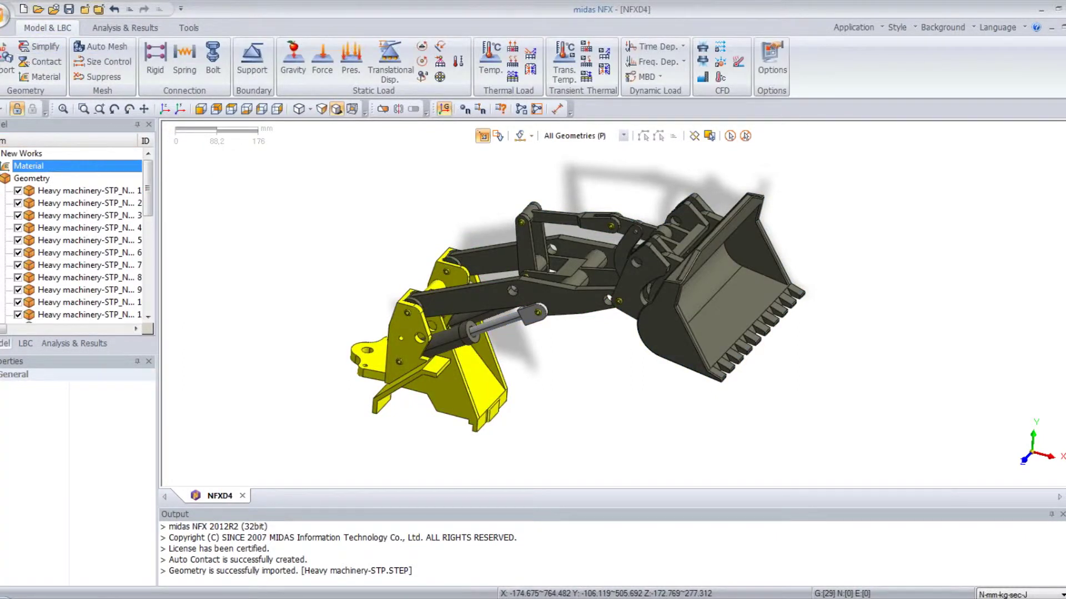
{"action": "left_click", "coordinate": [1, 178]}
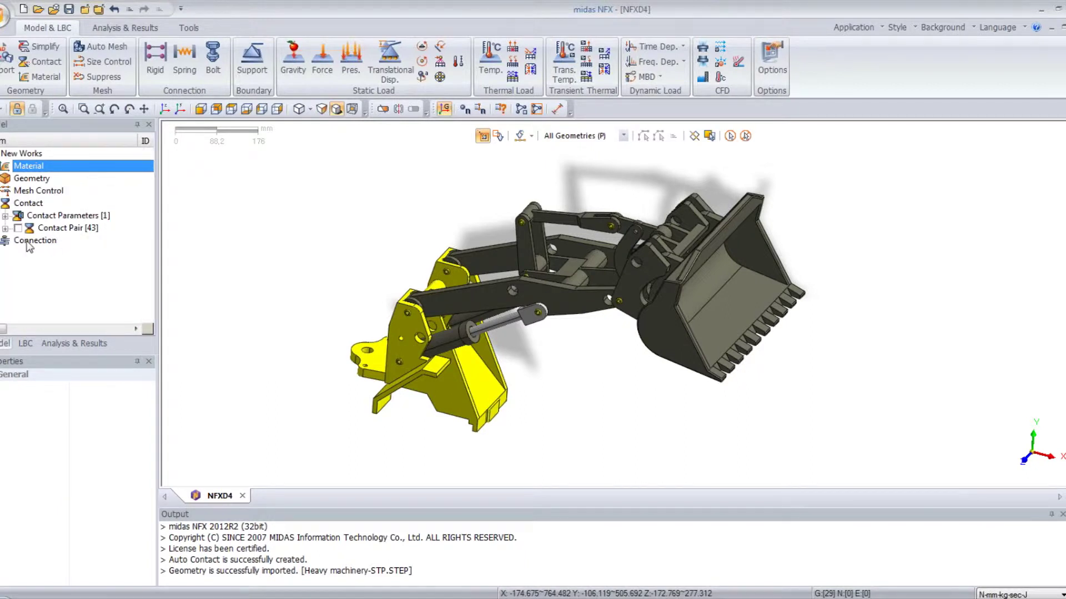
{"action": "middle_click_drag", "start_coordinate": [559, 397], "coordinate": [512, 363]}
{"action": "scroll", "coordinate": [581, 391], "scroll_direction": "up", "scroll_amount": 2}
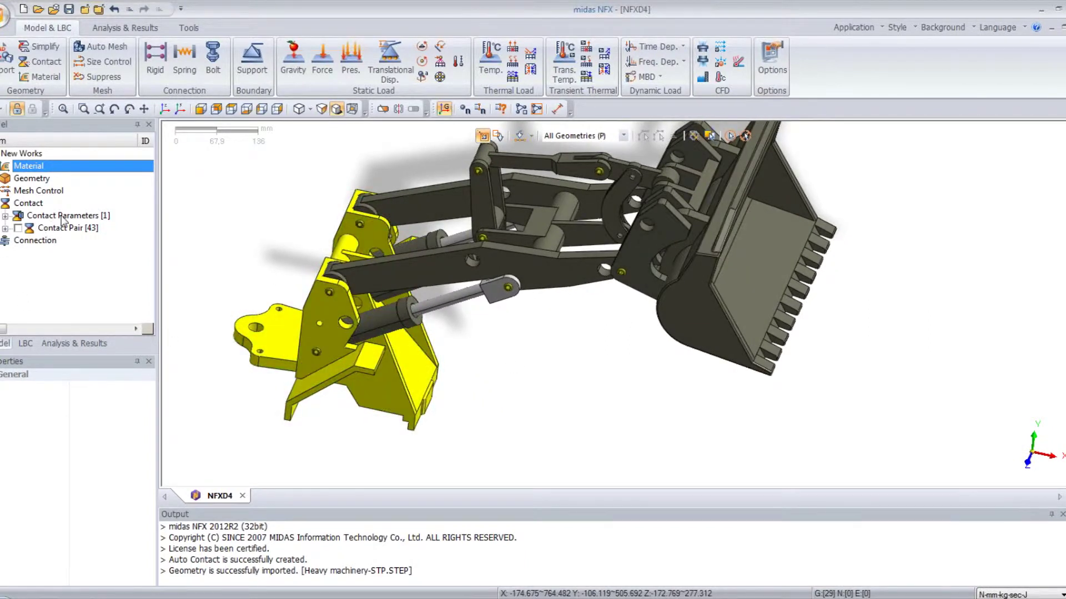
{"action": "left_click", "coordinate": [5, 228]}
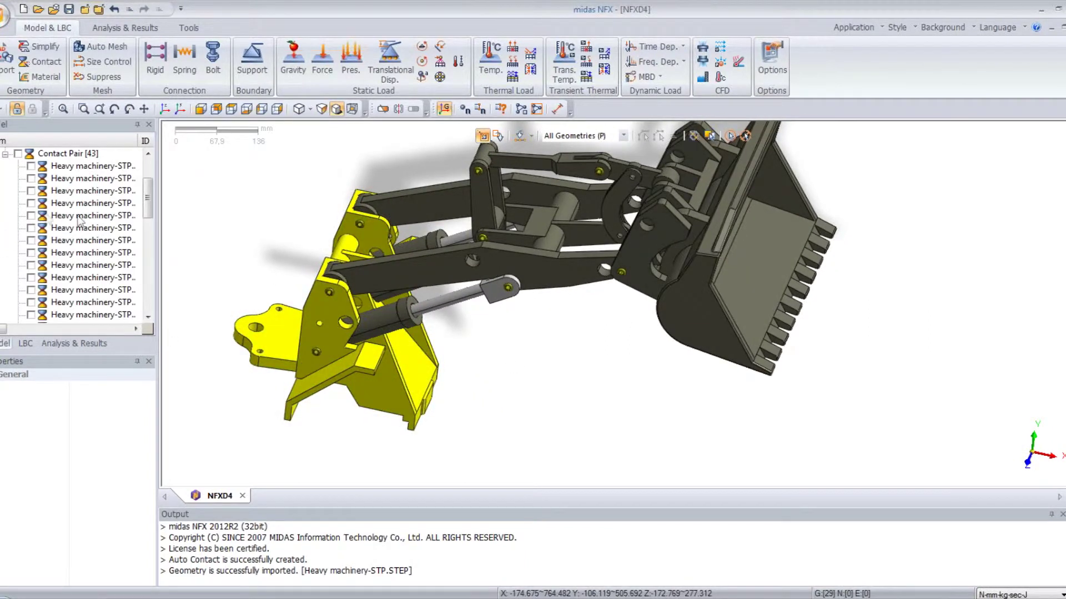
{"action": "left_click", "coordinate": [94, 191]}
{"action": "left_click", "coordinate": [95, 240]}
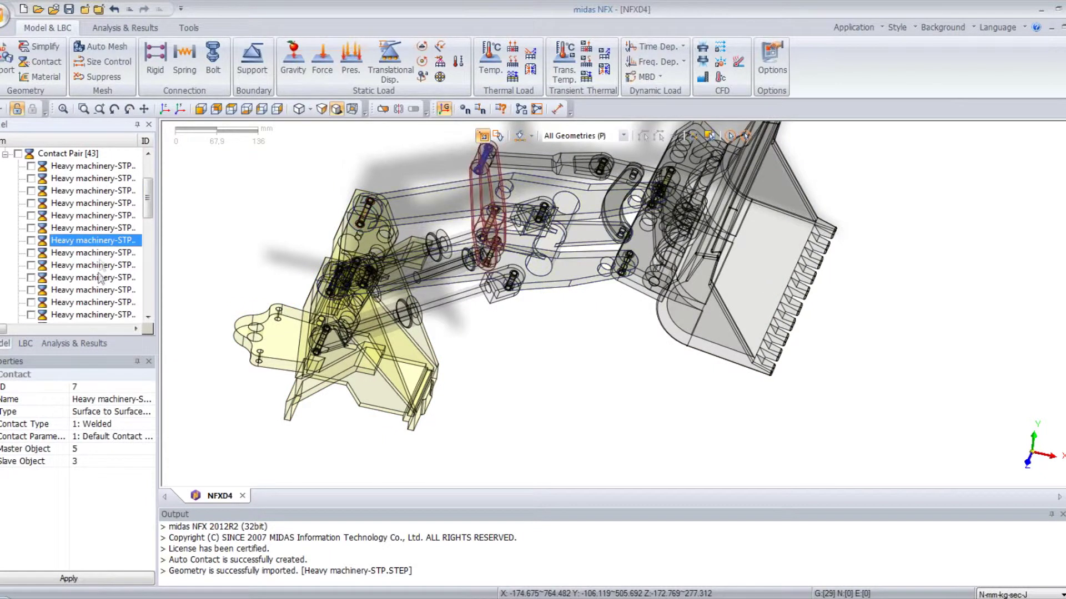
{"action": "left_click", "coordinate": [106, 290]}
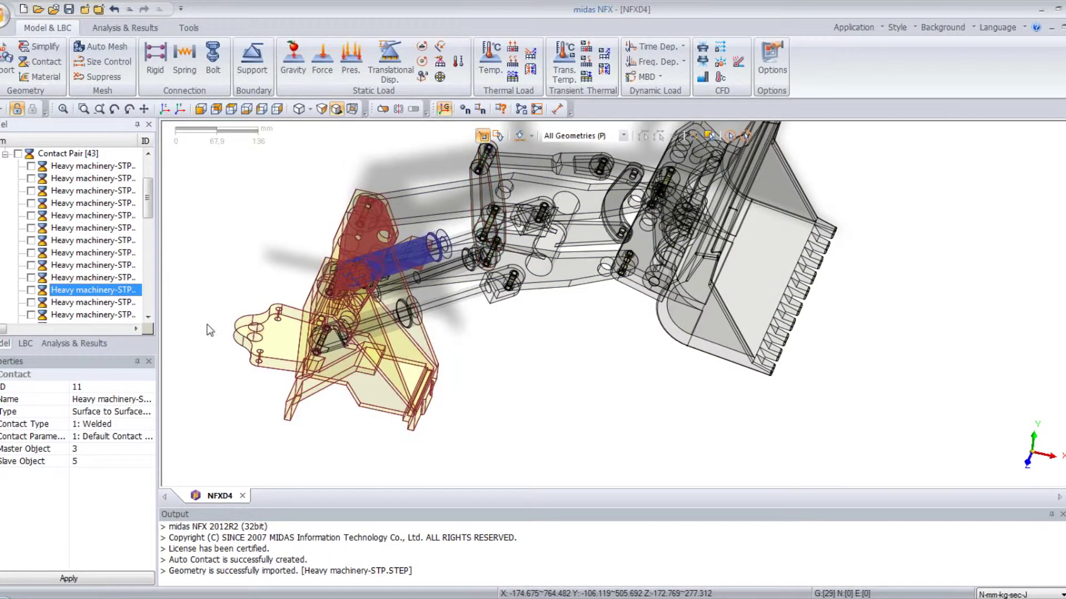
{"action": "left_click", "coordinate": [5, 153]}
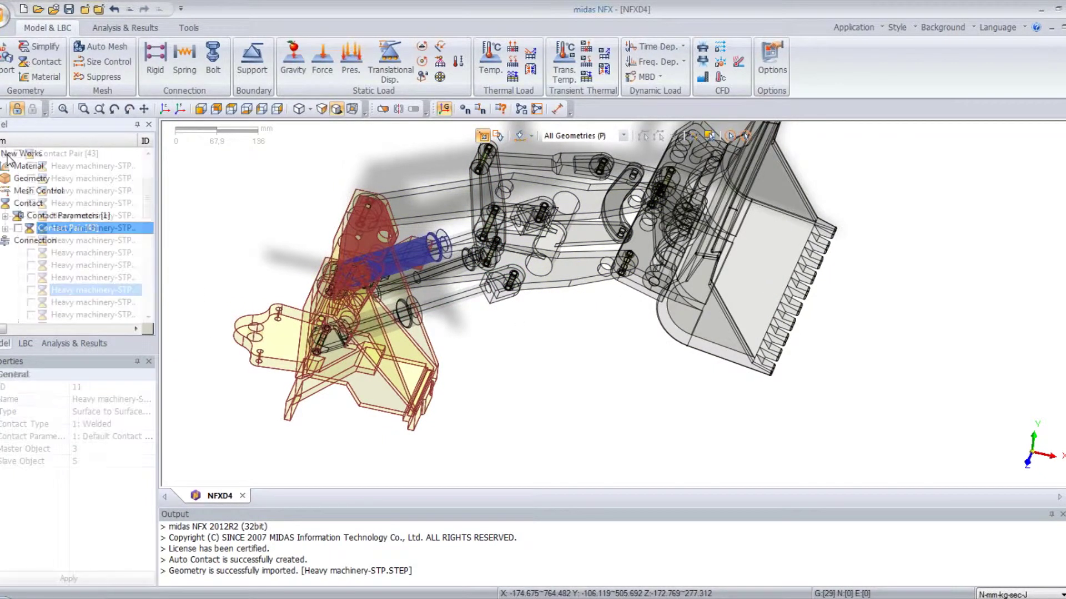
Display the contacts of the loader's main lift arm frame and examine them around its pivots and linkages.
{"action": "middle_click_drag", "start_coordinate": [486, 399], "coordinate": [572, 276]}
{"action": "left_click", "coordinate": [567, 258]}
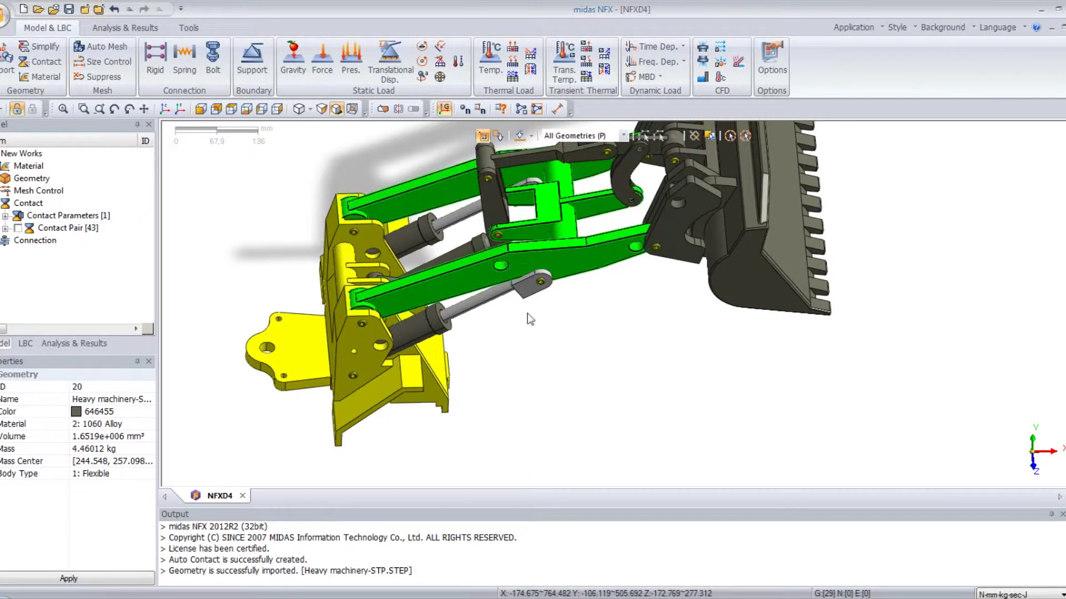
{"action": "right_click", "coordinate": [566, 260]}
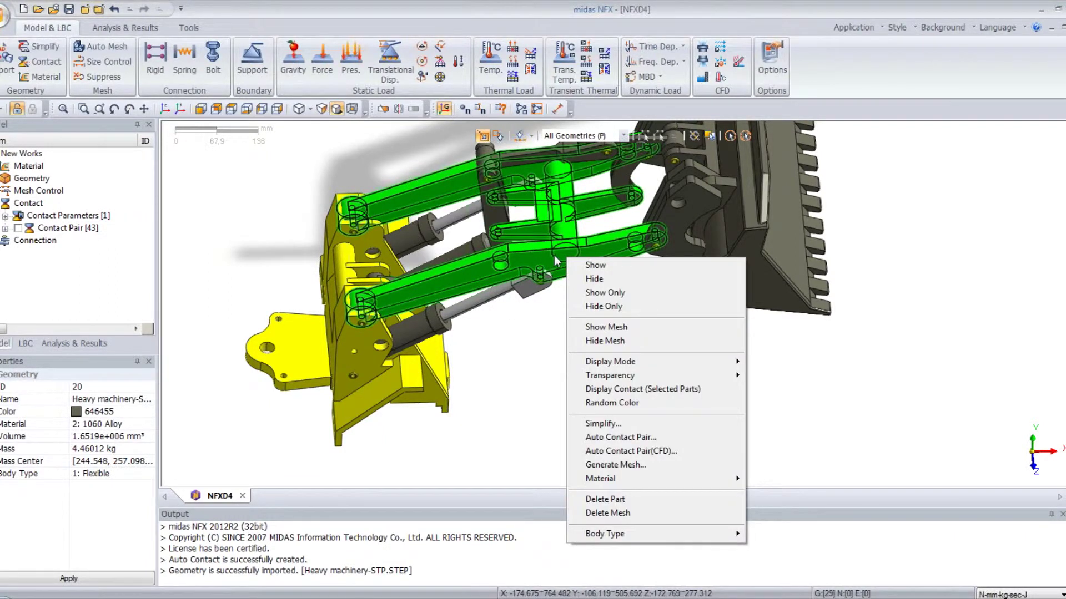
{"action": "left_click", "coordinate": [636, 390]}
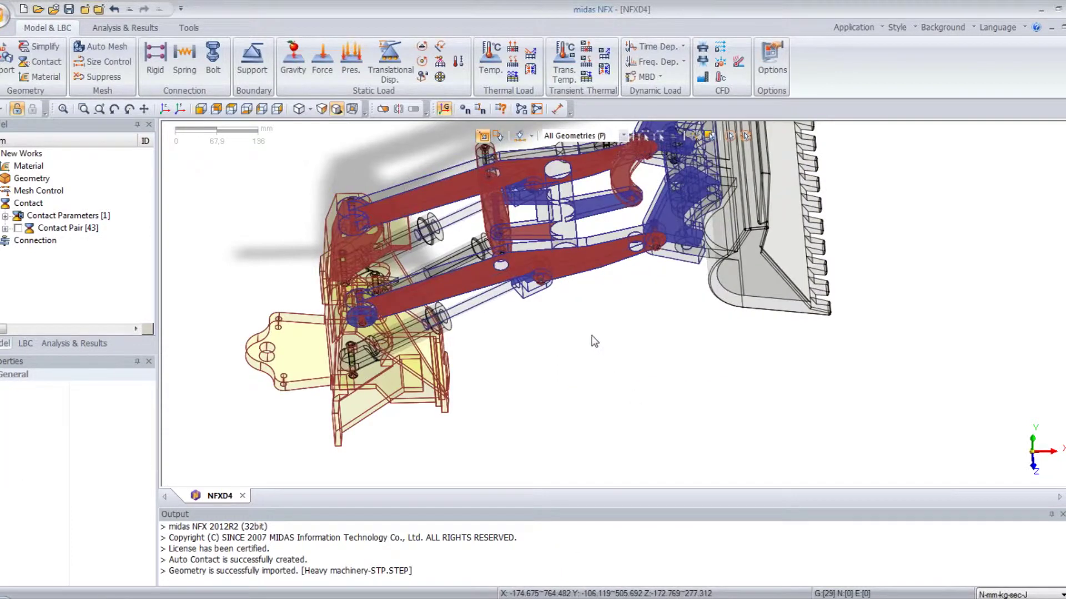
{"action": "middle_click_drag", "start_coordinate": [605, 334], "coordinate": [603, 368]}
{"action": "scroll", "coordinate": [580, 350], "scroll_direction": "up", "scroll_amount": 3}
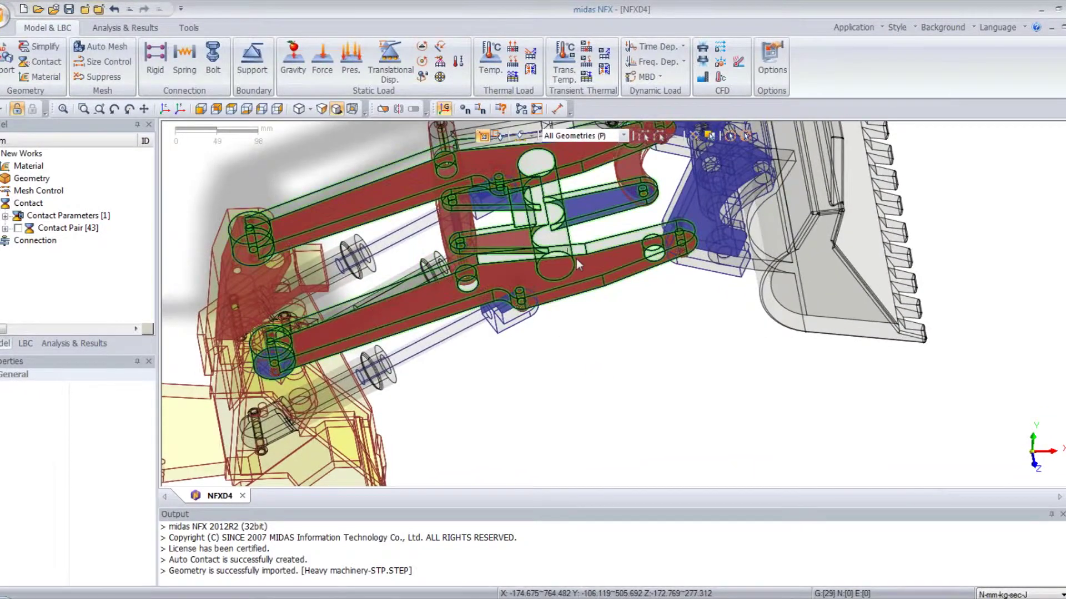
{"action": "mouse_move", "coordinate": [605, 326]}
{"action": "middle_mouse_down"}
{"action": "mouse_move", "coordinate": [607, 362]}
{"action": "mouse_move", "coordinate": [605, 345]}
{"action": "middle_mouse_up"}
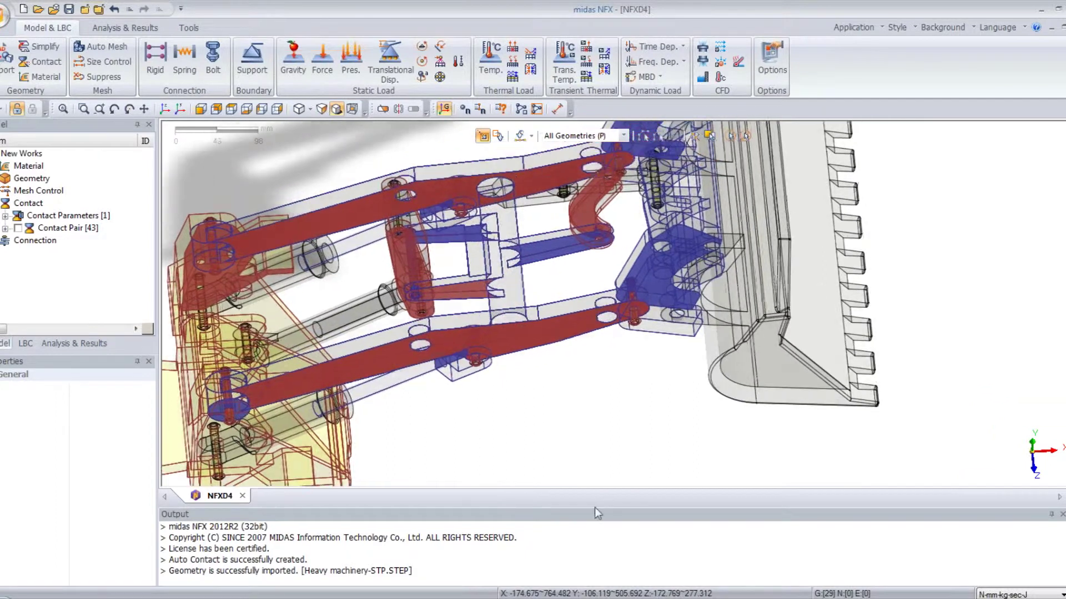
{"action": "scroll", "coordinate": [584, 302], "scroll_direction": "down", "scroll_amount": 2}
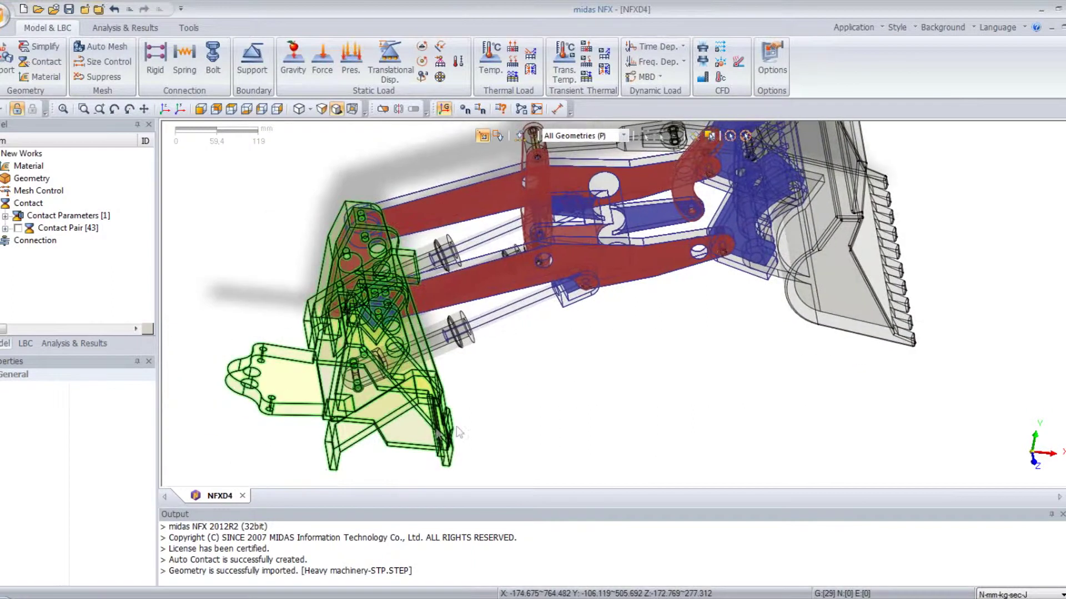
Display the contacts of the yellow base frame and examine which cylinders and arms it touches.
{"action": "left_click", "coordinate": [392, 428]}
{"action": "right_click", "coordinate": [392, 428]}
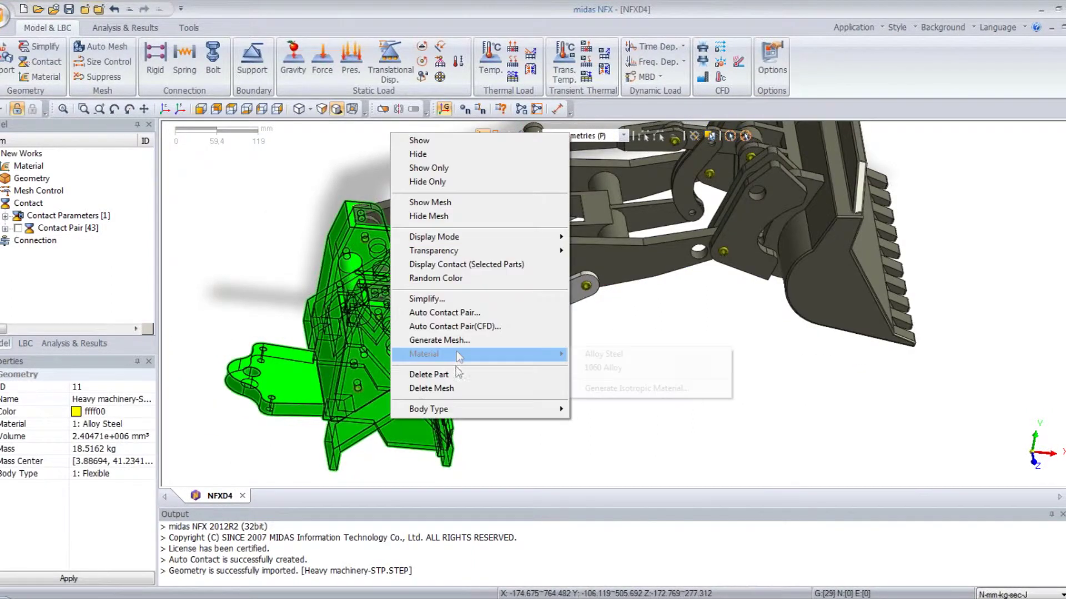
{"action": "left_click", "coordinate": [475, 265]}
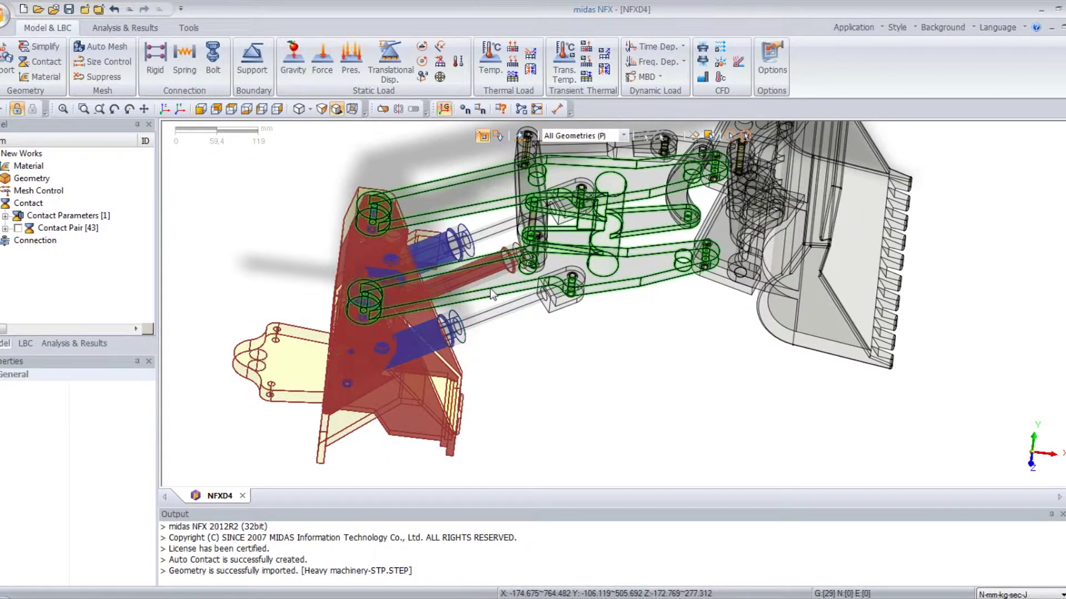
{"action": "middle_click_drag", "start_coordinate": [574, 365], "coordinate": [545, 368]}
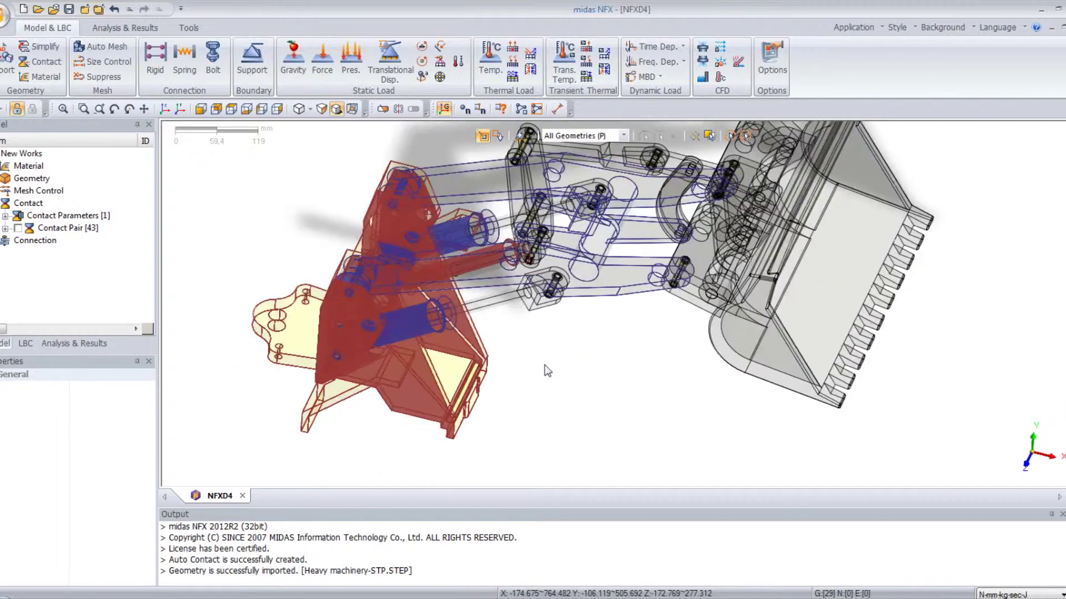
Display the contacts of the bucket and examine its joint with the mounting brackets from several angles.
{"action": "left_click", "coordinate": [751, 339]}
{"action": "right_click", "coordinate": [758, 329]}
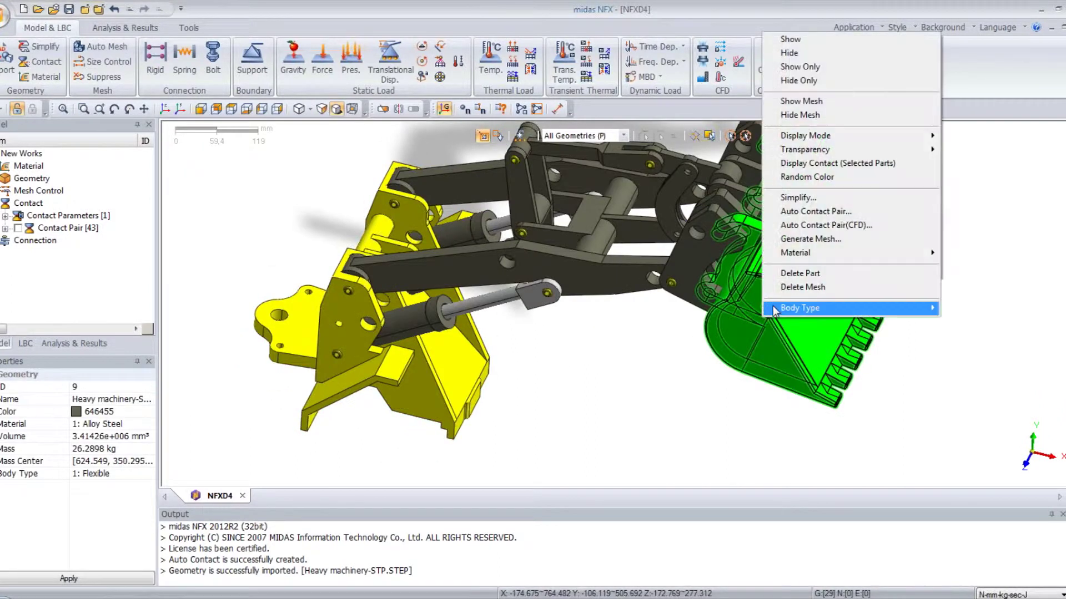
{"action": "left_click", "coordinate": [818, 164]}
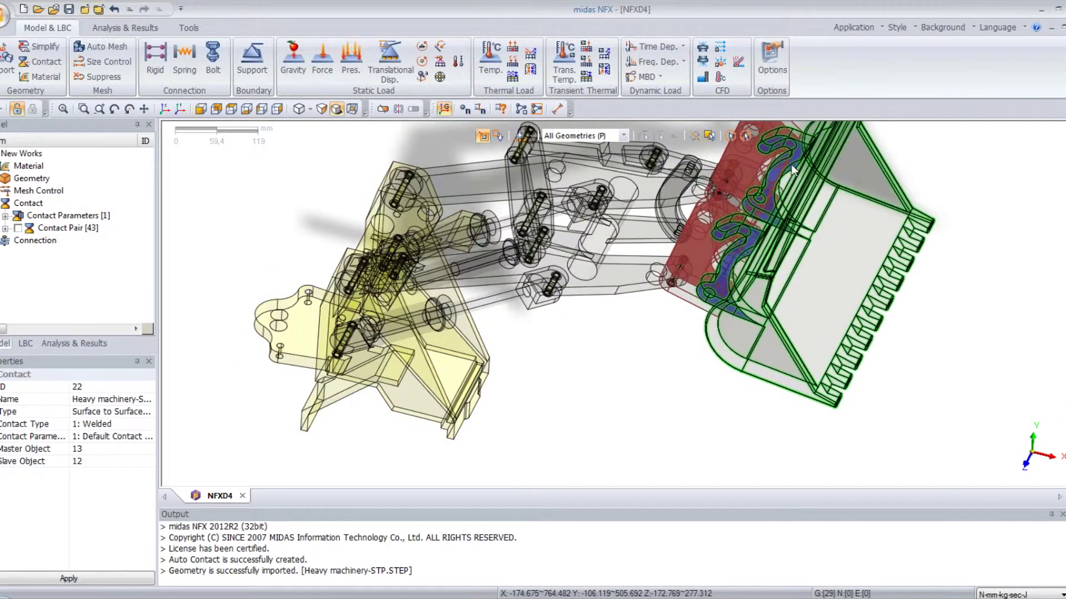
{"action": "middle_click_drag", "start_coordinate": [791, 164], "coordinate": [662, 375]}
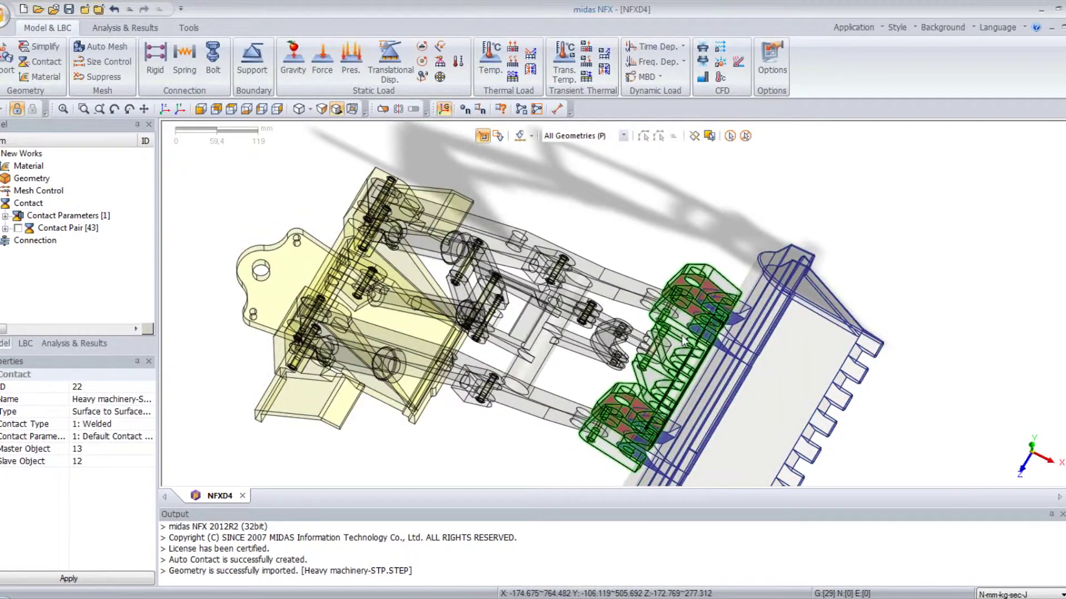
{"action": "middle_click_drag", "start_coordinate": [685, 341], "coordinate": [577, 352]}
{"action": "middle_click_drag", "start_coordinate": [600, 304], "coordinate": [499, 322]}
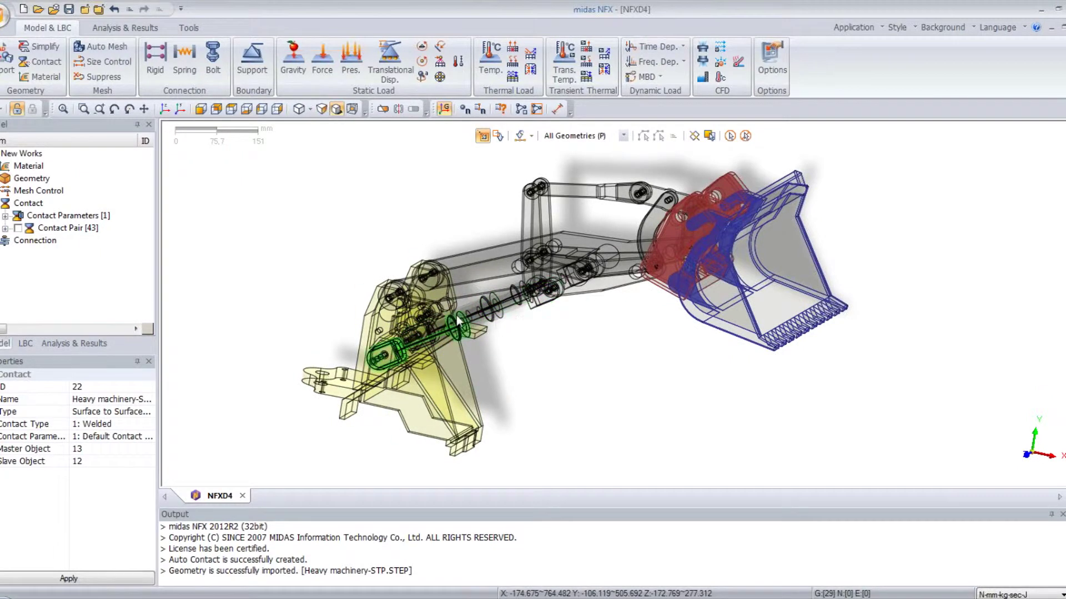
Display the contacts of a lift hydraulic cylinder's barrel and examine them at close range.
{"action": "left_click", "coordinate": [447, 335]}
{"action": "right_click", "coordinate": [440, 334]}
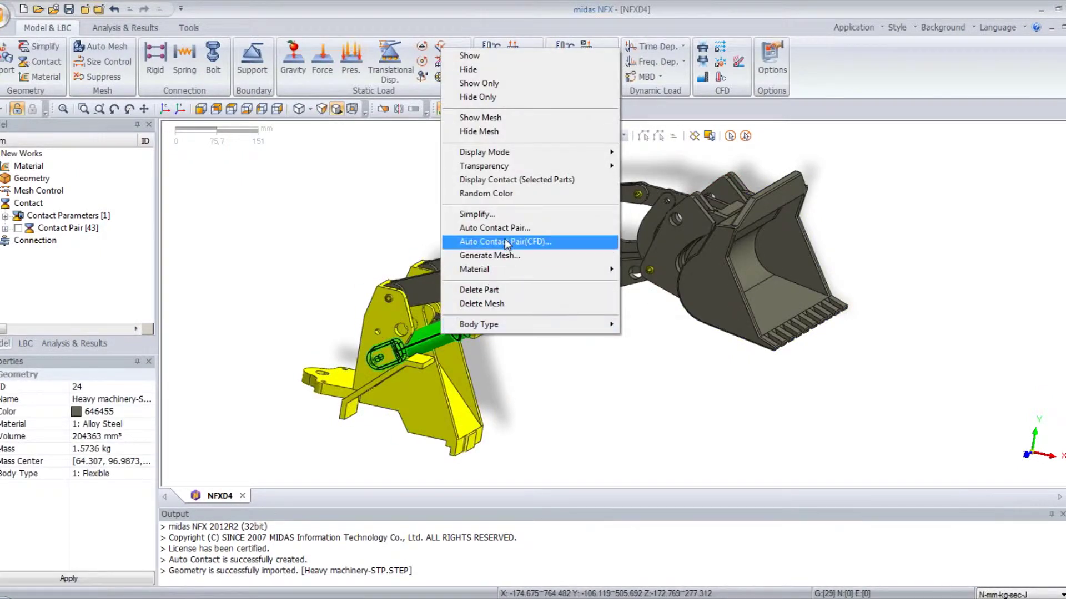
{"action": "left_click", "coordinate": [508, 180]}
{"action": "scroll", "coordinate": [553, 344], "scroll_direction": "up", "scroll_amount": 5}
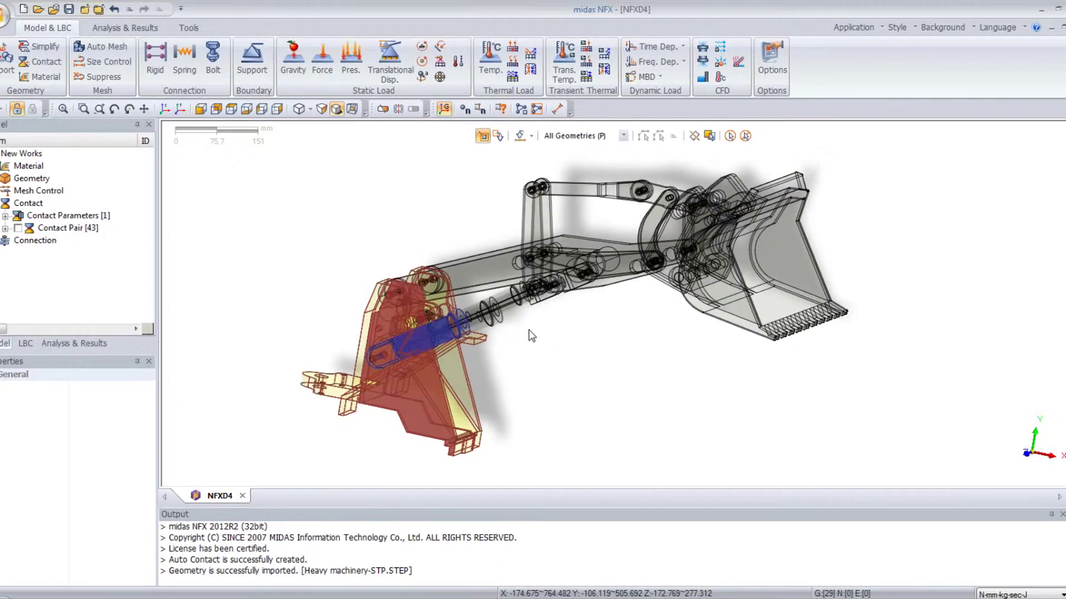
{"action": "middle_click_drag", "start_coordinate": [552, 356], "coordinate": [603, 369]}
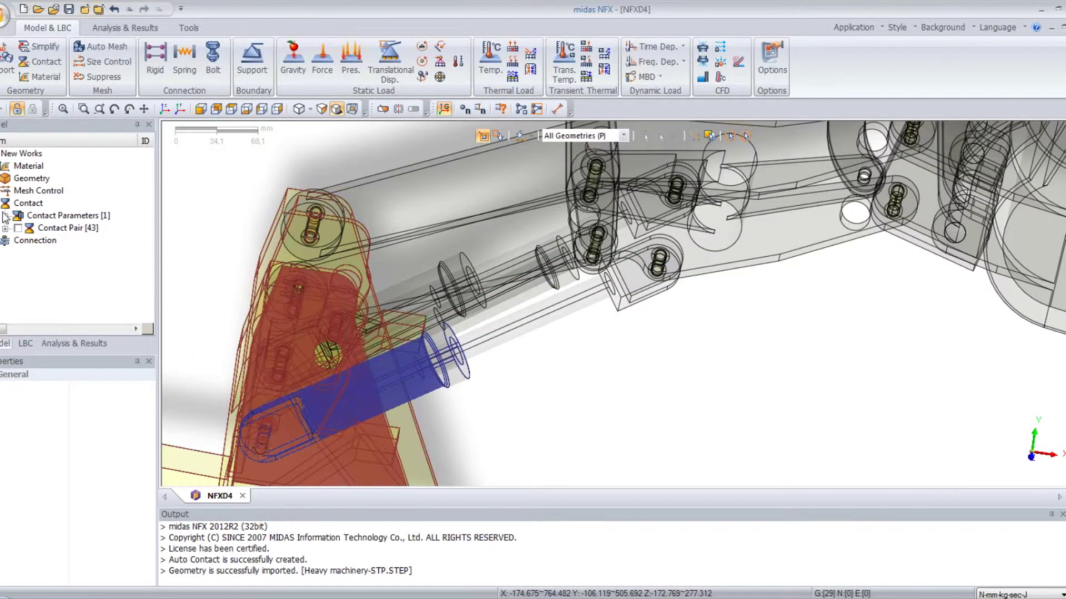
Clear the contact display and examine the fit between the hydraulic piston rods and their cylinder barrels.
{"action": "left_click", "coordinate": [22, 216]}
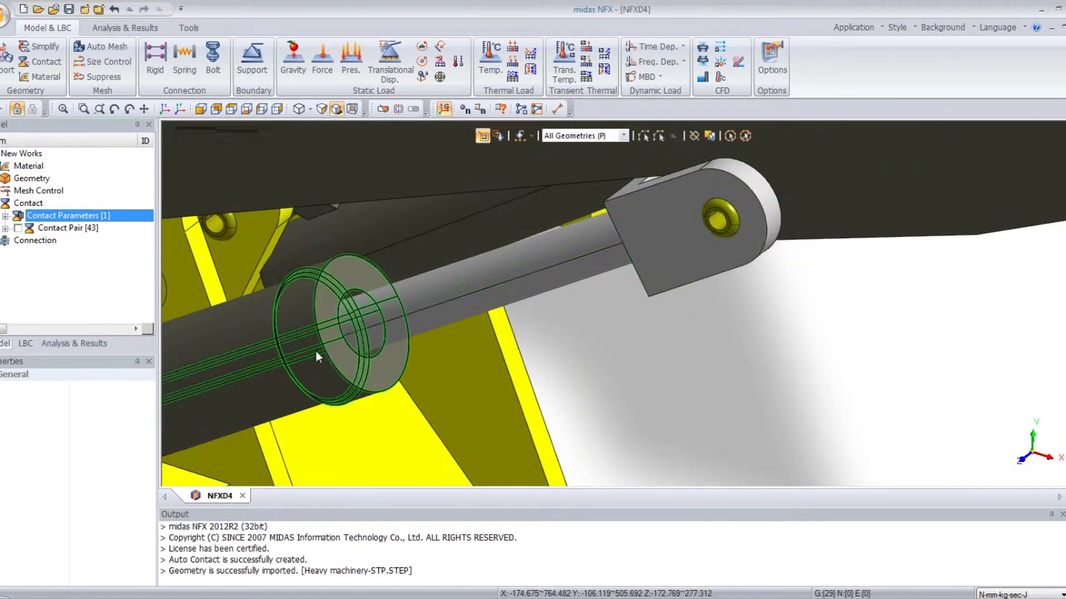
{"action": "middle_click_drag", "start_coordinate": [677, 395], "coordinate": [557, 296]}
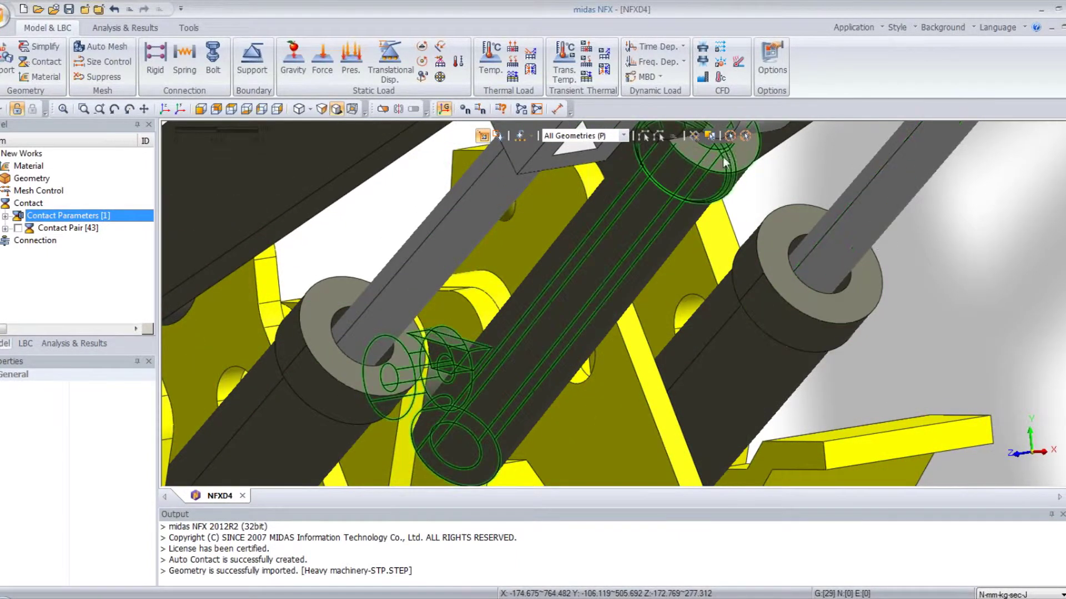
{"action": "scroll", "coordinate": [477, 341], "scroll_direction": "down", "scroll_amount": 10}
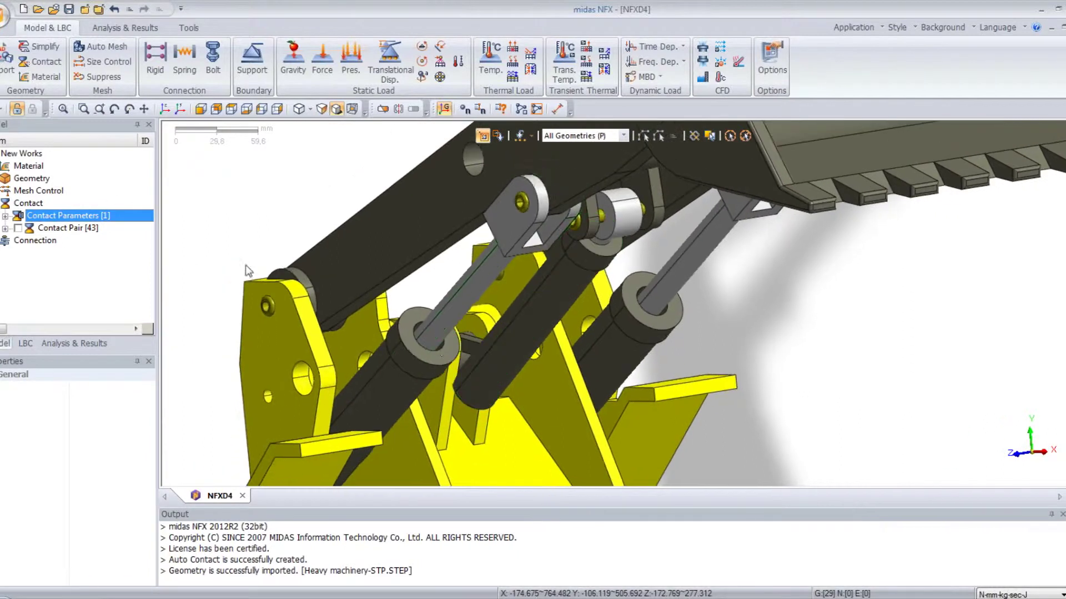
Start a manual welded surface-to-surface contact pair with the two faces of one outer lift cylinder's piston rod as master.
{"action": "left_click", "coordinate": [36, 65]}
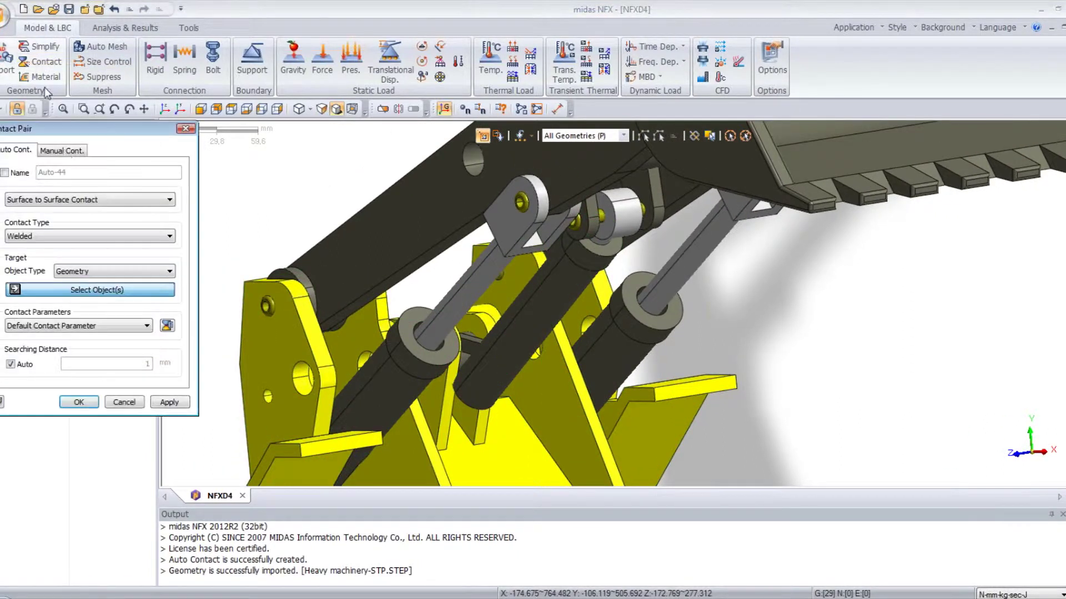
{"action": "left_click", "coordinate": [61, 151]}
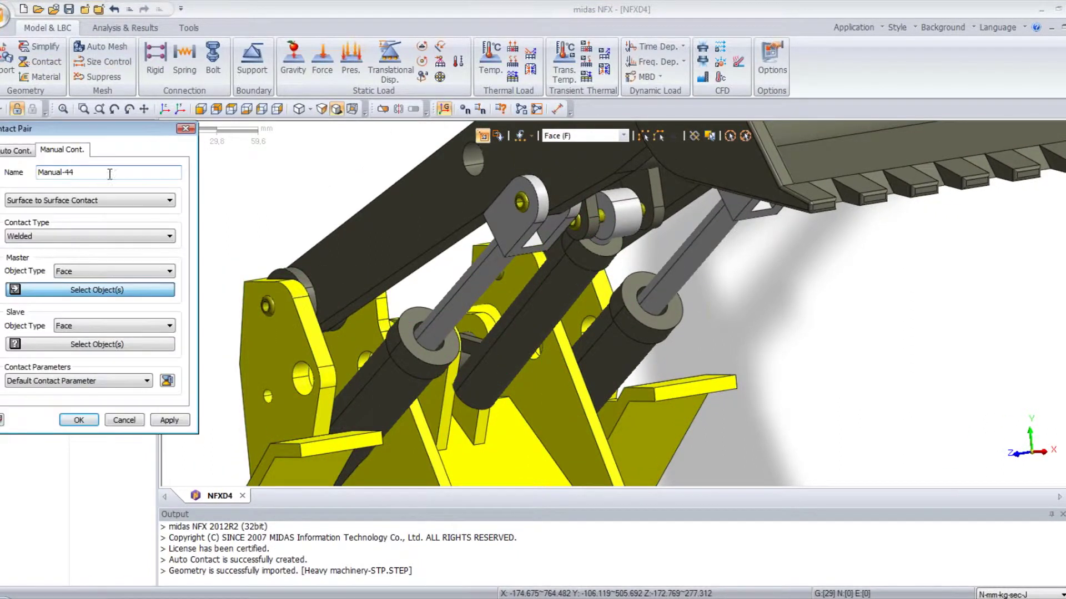
{"action": "left_click_drag", "start_coordinate": [113, 136], "coordinate": [157, 133]}
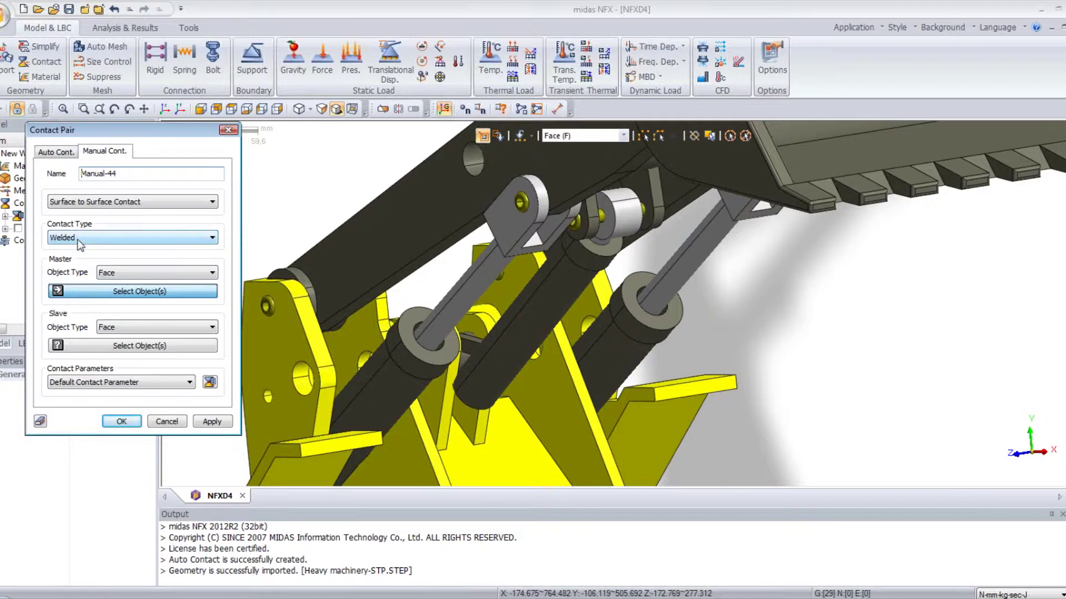
{"action": "middle_click_drag", "start_coordinate": [536, 298], "coordinate": [527, 310]}
{"action": "scroll", "coordinate": [515, 316], "scroll_direction": "up", "scroll_amount": 2}
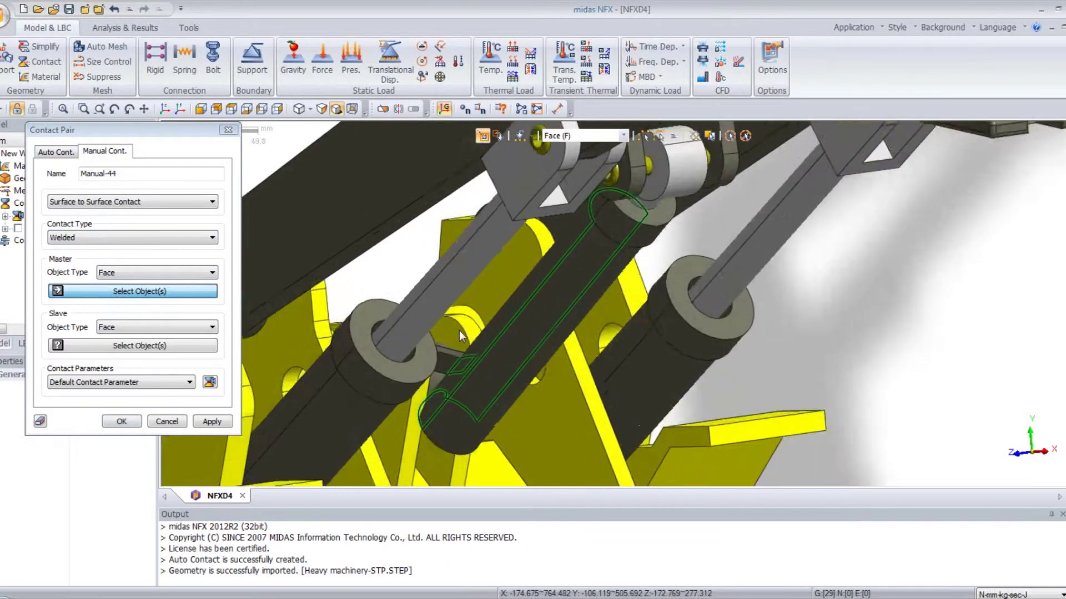
{"action": "middle_click_drag", "start_coordinate": [458, 331], "coordinate": [487, 265]}
{"action": "scroll", "coordinate": [511, 232], "scroll_direction": "up", "scroll_amount": 2}
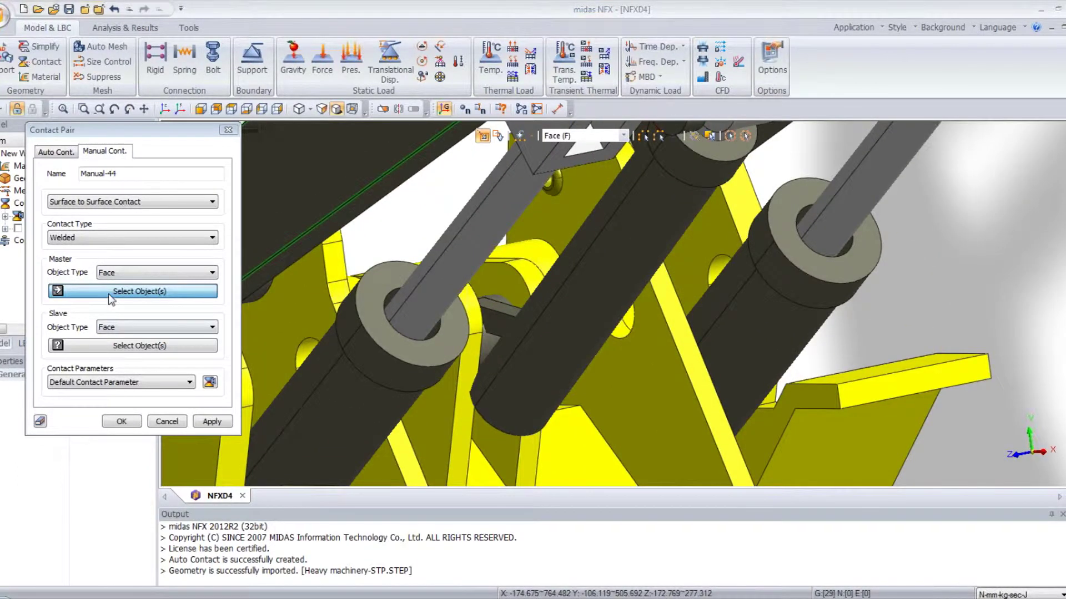
{"action": "left_click", "coordinate": [427, 292]}
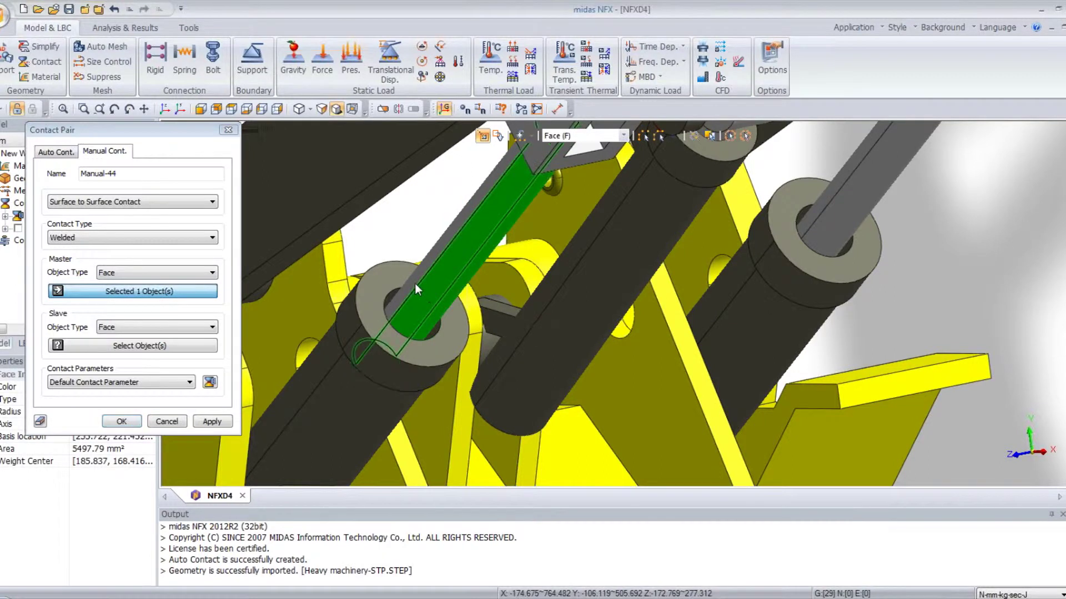
{"action": "left_click", "coordinate": [416, 284]}
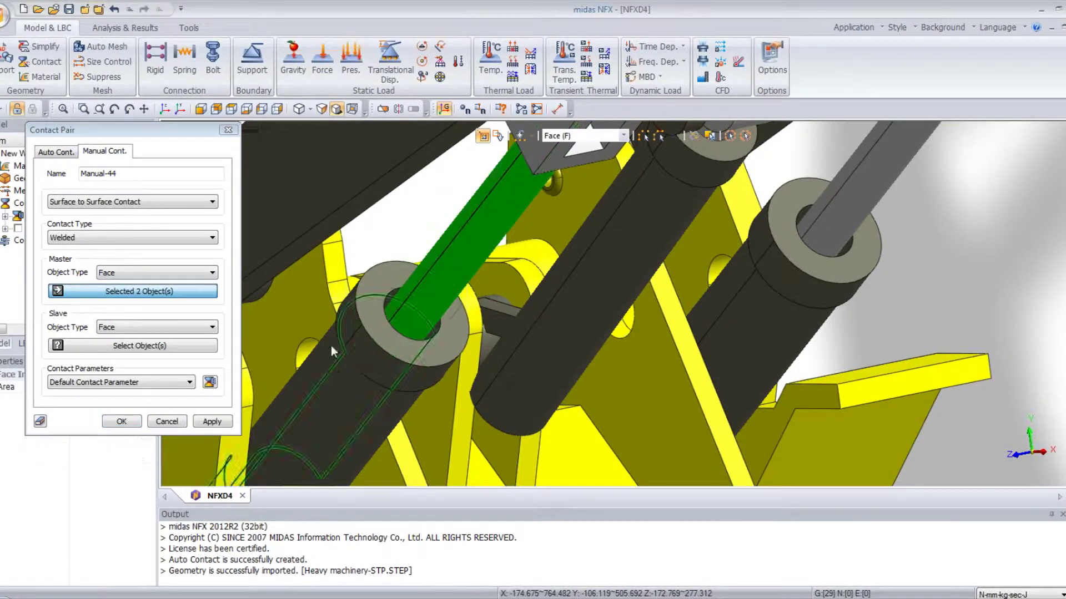
Set the two inner bore faces of the same cylinder barrel as the contact pair's slave.
{"action": "left_click", "coordinate": [120, 348]}
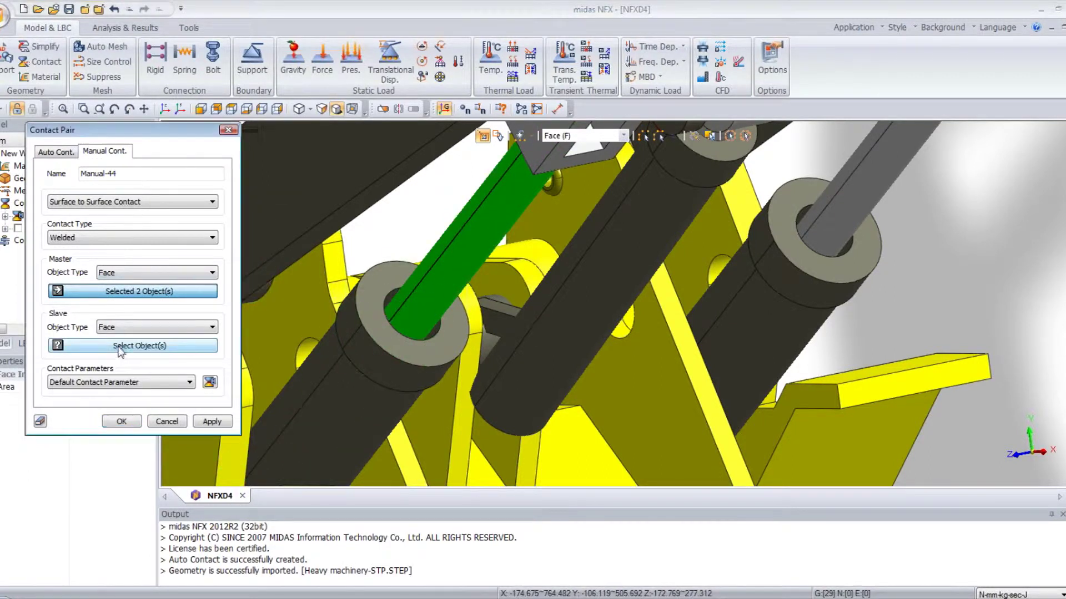
{"action": "left_click", "coordinate": [390, 300]}
{"action": "left_click", "coordinate": [436, 332]}
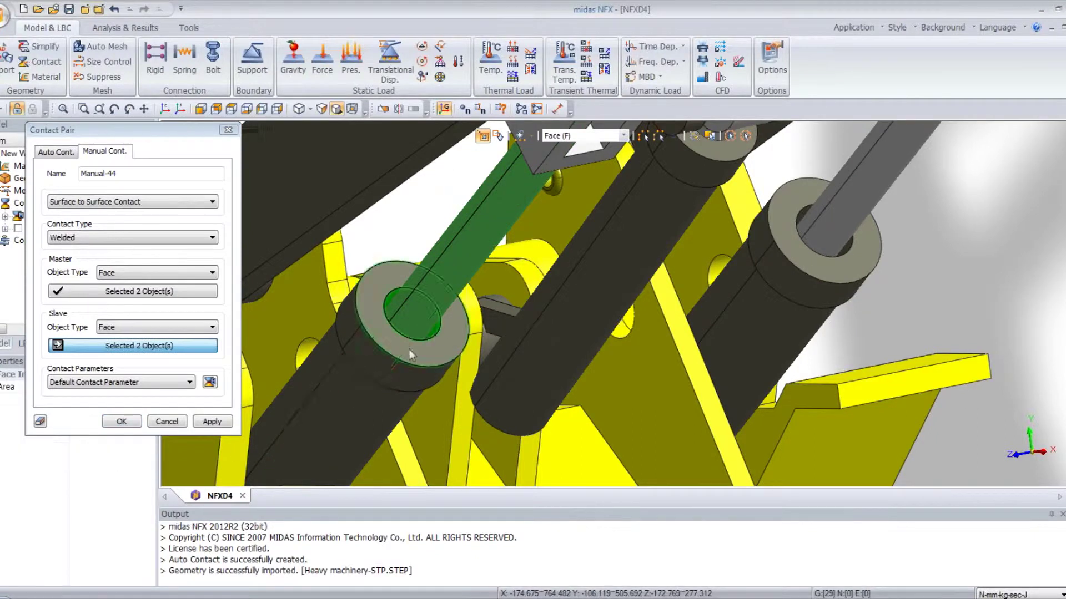
Create a contact parameter set named Contact, assign it to the manual pair and apply the pair.
{"action": "left_click", "coordinate": [209, 382]}
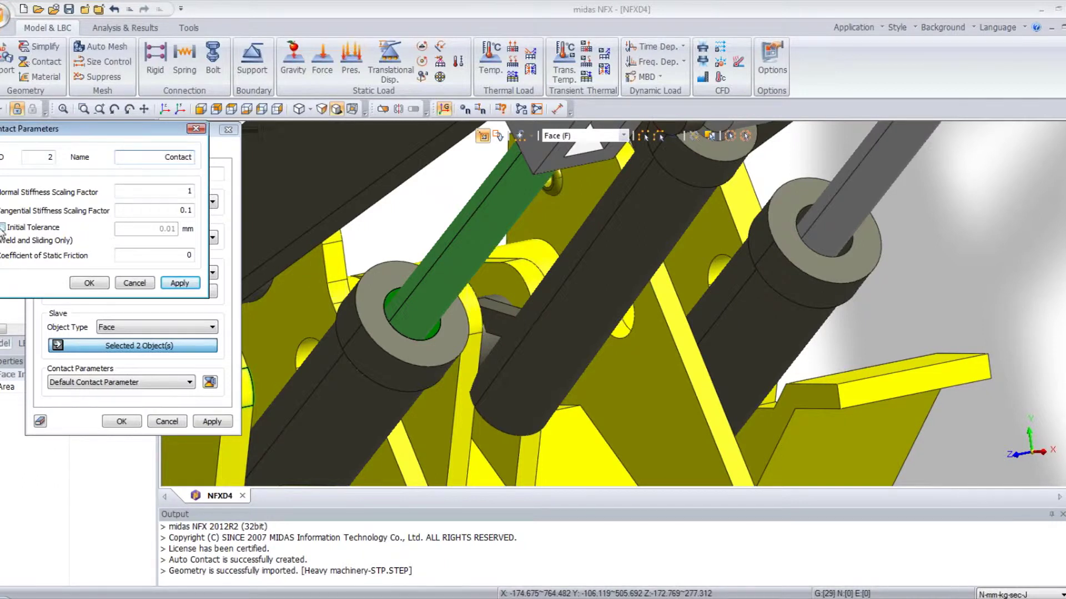
{"action": "left_click", "coordinate": [89, 284]}
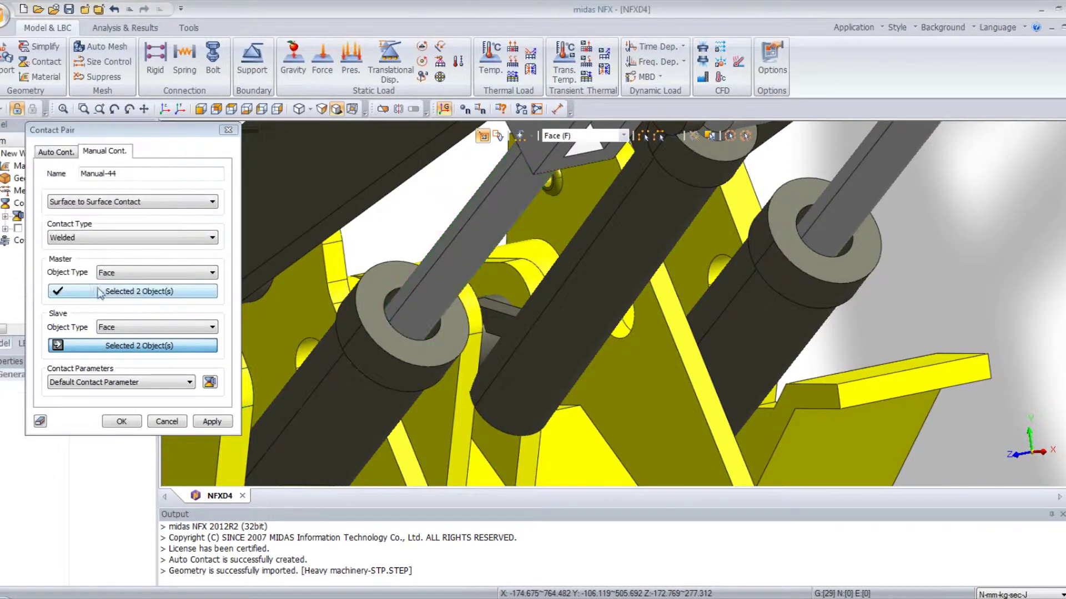
{"action": "left_click", "coordinate": [125, 382]}
{"action": "left_click", "coordinate": [123, 401]}
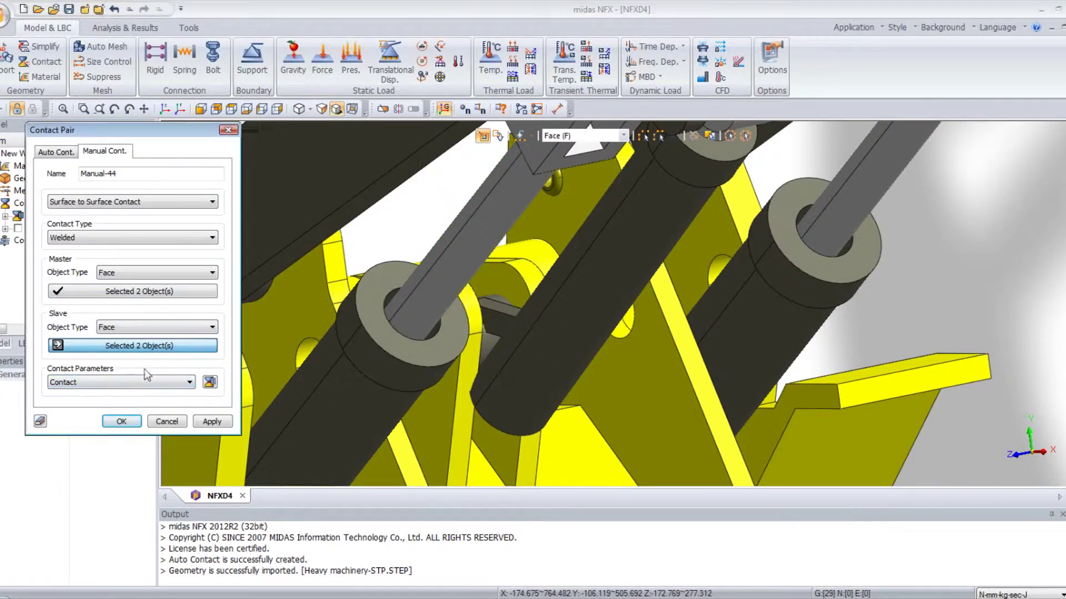
{"action": "left_click", "coordinate": [209, 423]}
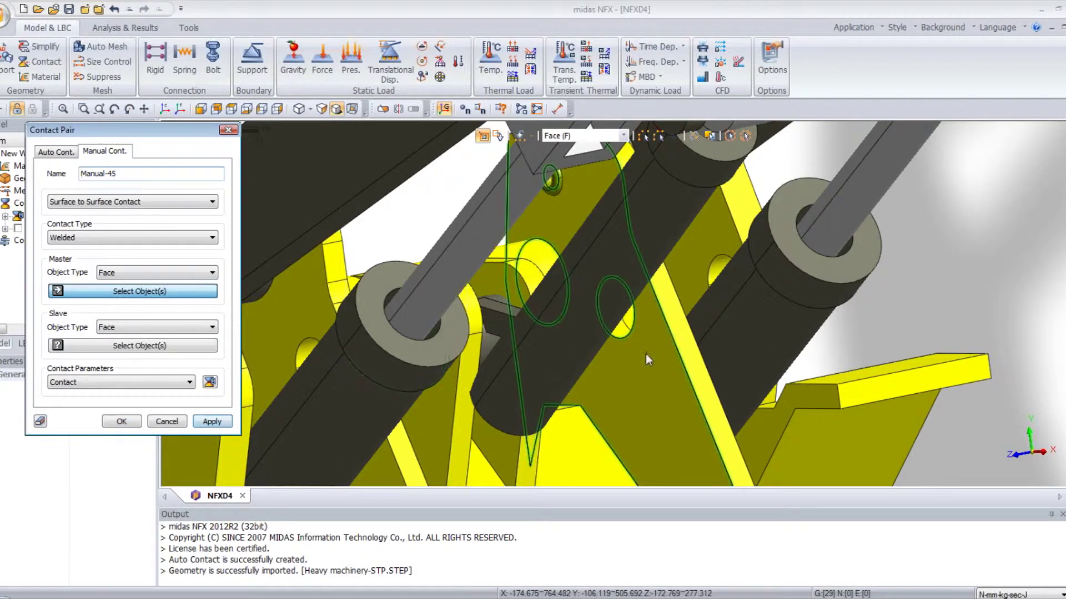
Apply a welded surface-to-surface pair on the opposite outer lift cylinder, with its two rod faces as master and two barrel bore faces as slave.
{"action": "middle_click_drag", "start_coordinate": [554, 369], "coordinate": [599, 444]}
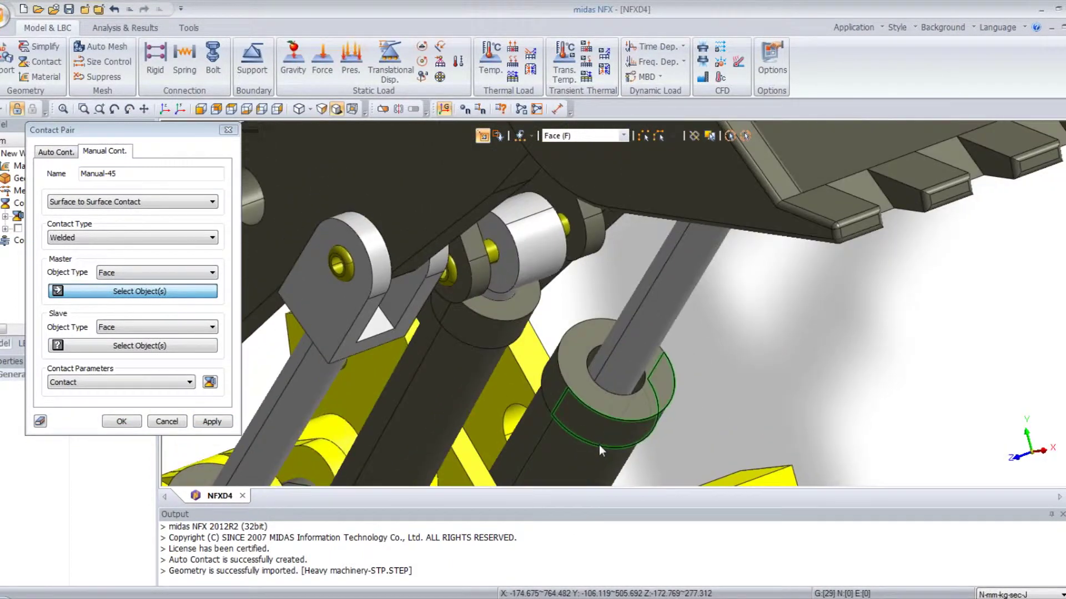
{"action": "left_click", "coordinate": [636, 364]}
{"action": "left_click", "coordinate": [617, 341]}
{"action": "left_click", "coordinate": [185, 347]}
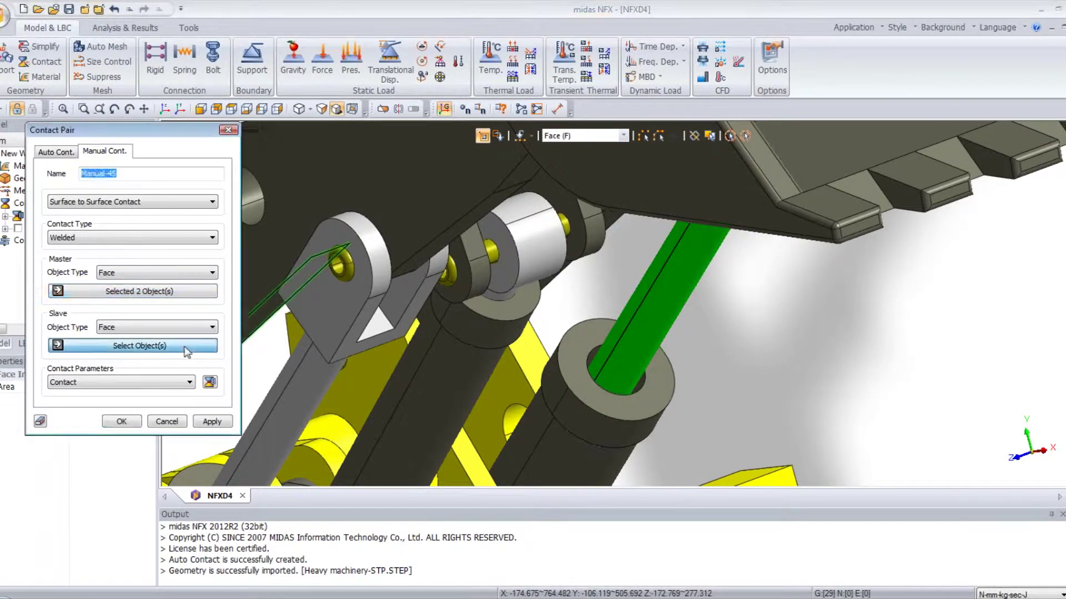
{"action": "left_click", "coordinate": [591, 355]}
{"action": "left_click", "coordinate": [644, 382]}
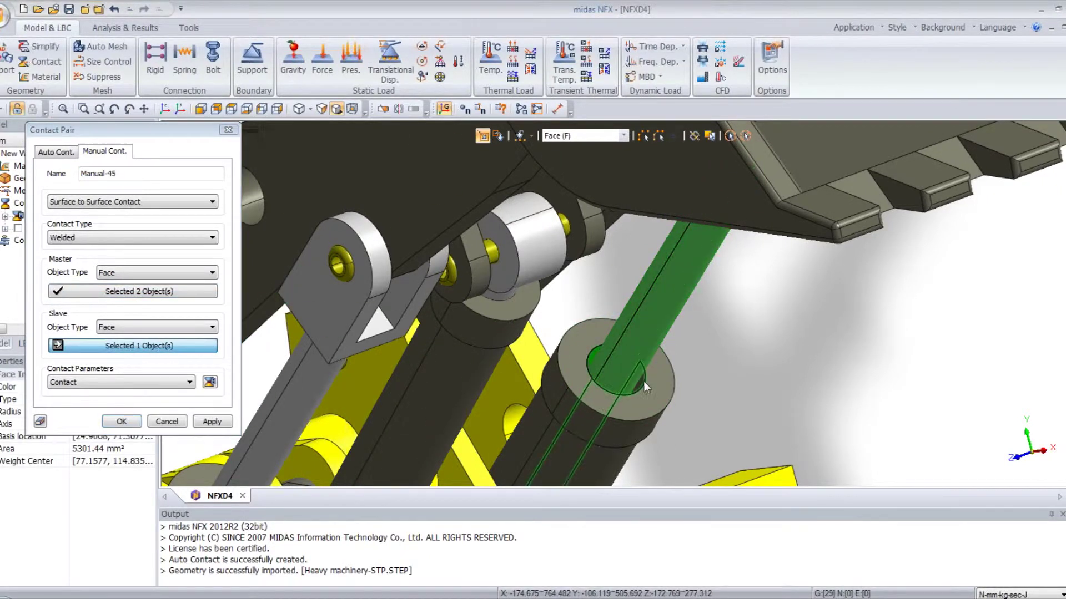
{"action": "left_click", "coordinate": [213, 425]}
Set the two faces of the central cylinder's piston rod as master of another welded surface-to-surface contact pair.
{"action": "middle_click_drag", "start_coordinate": [570, 344], "coordinate": [595, 305]}
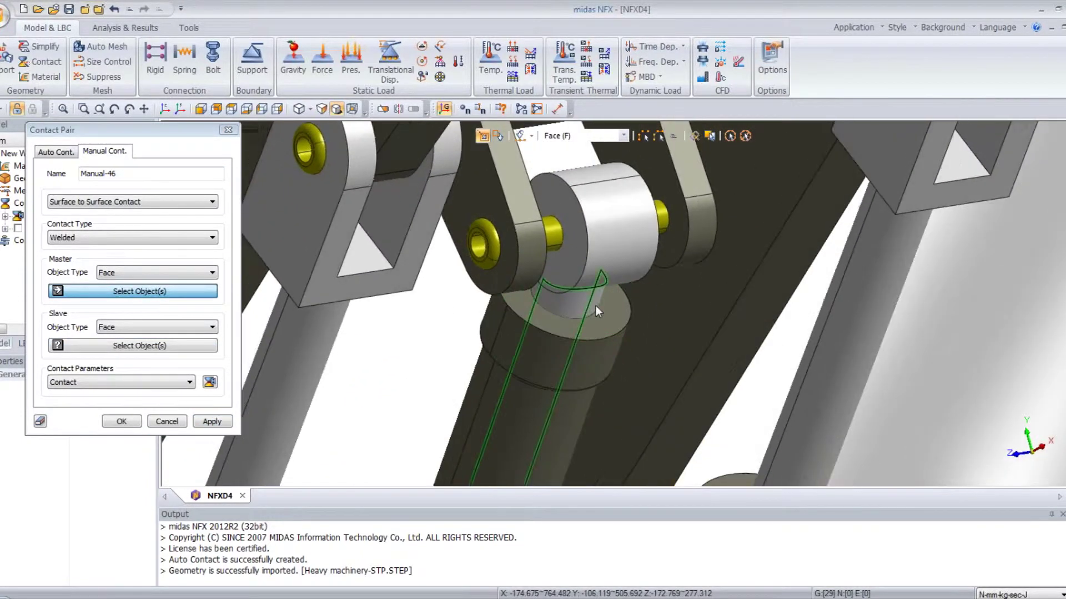
{"action": "left_click", "coordinate": [586, 298]}
{"action": "left_click", "coordinate": [537, 292]}
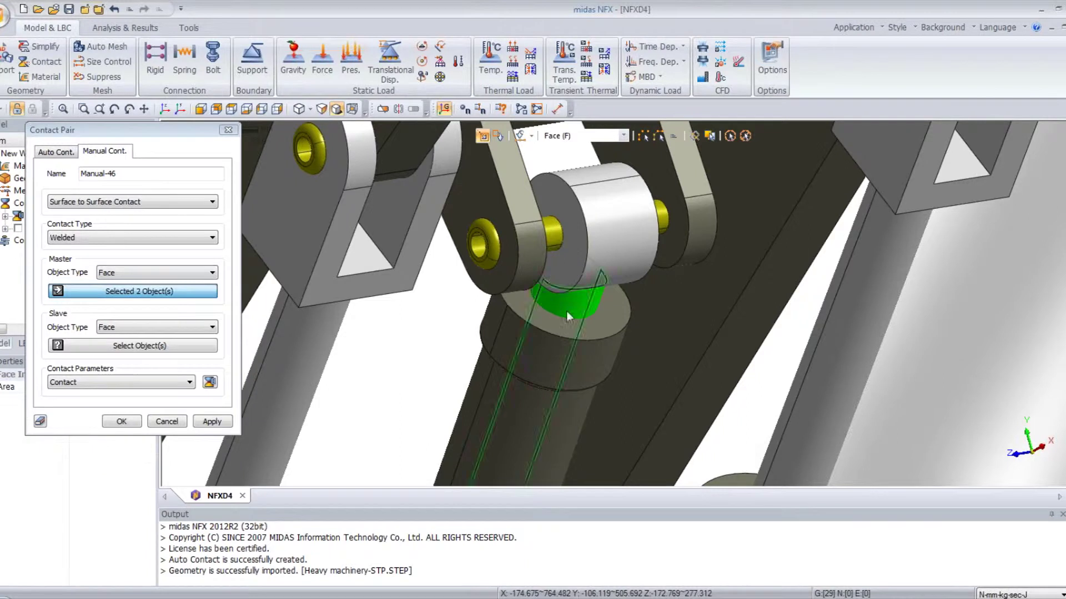
With the central piston rod hidden, set the two inner bore faces of its barrel as slave and confirm the pair.
{"action": "left_click", "coordinate": [131, 347]}
{"action": "left_click_drag", "start_coordinate": [165, 134], "coordinate": [251, 133]}
{"action": "left_click", "coordinate": [1, 178]}
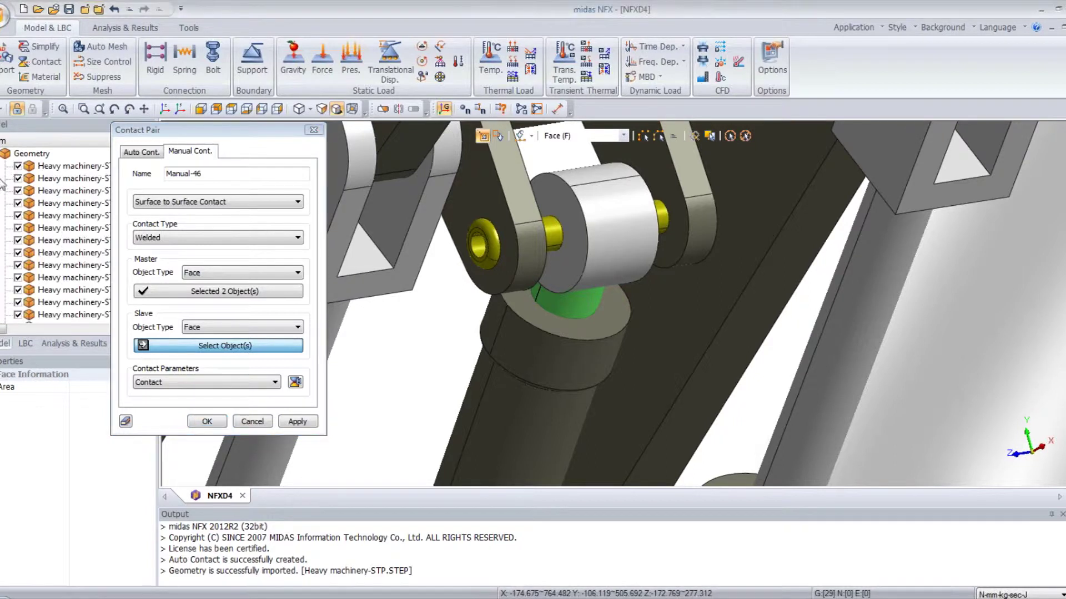
{"action": "left_click", "coordinate": [18, 166]}
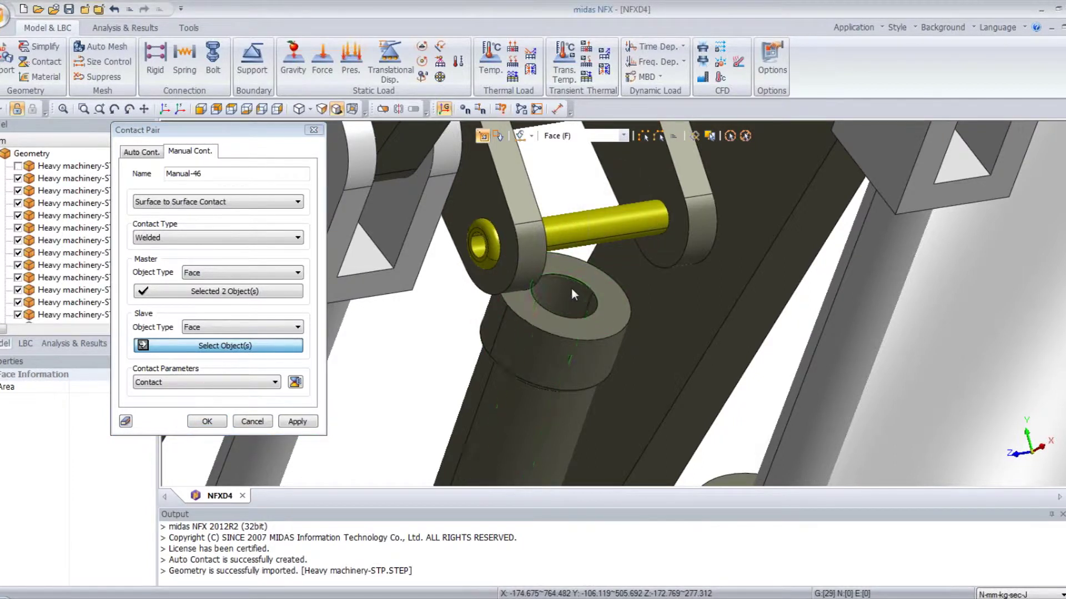
{"action": "left_click", "coordinate": [618, 307]}
{"action": "middle_click_drag", "start_coordinate": [618, 307], "coordinate": [588, 267]}
{"action": "left_click", "coordinate": [557, 233]}
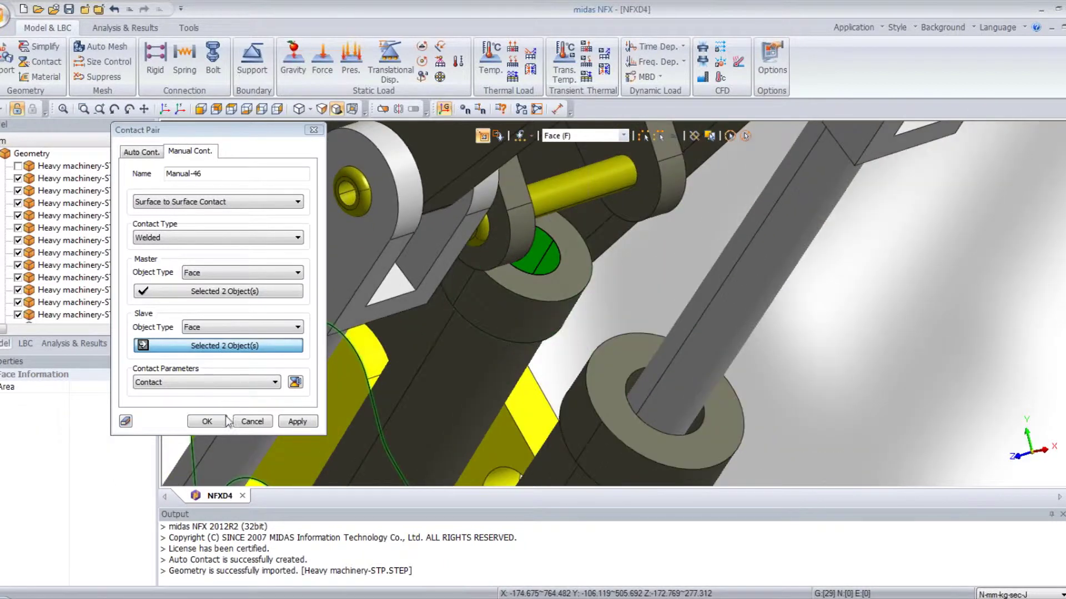
{"action": "left_click", "coordinate": [221, 421]}
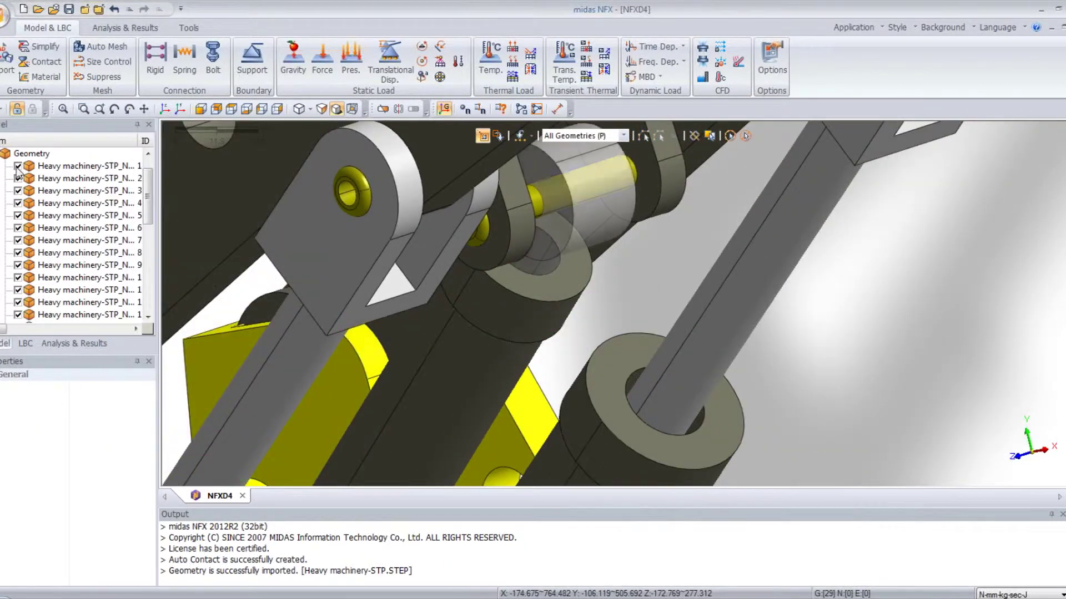
Examine the manual contact pairs Manual-44, Manual-45 and Manual-46 and the rod and barrel faces assigned to each.
{"action": "left_click", "coordinate": [16, 203]}
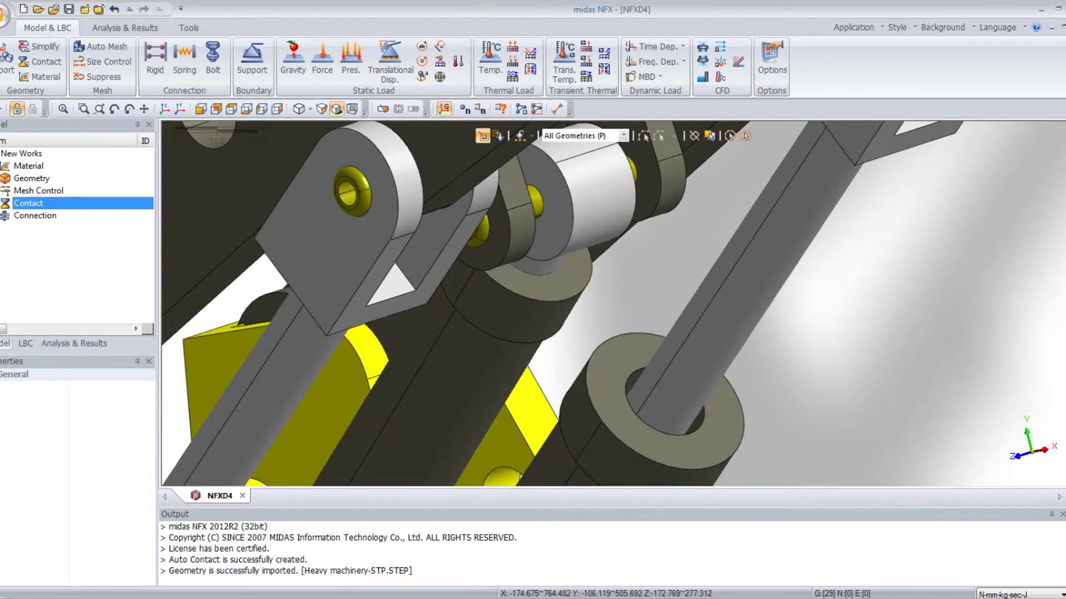
{"action": "left_click", "coordinate": [5, 228]}
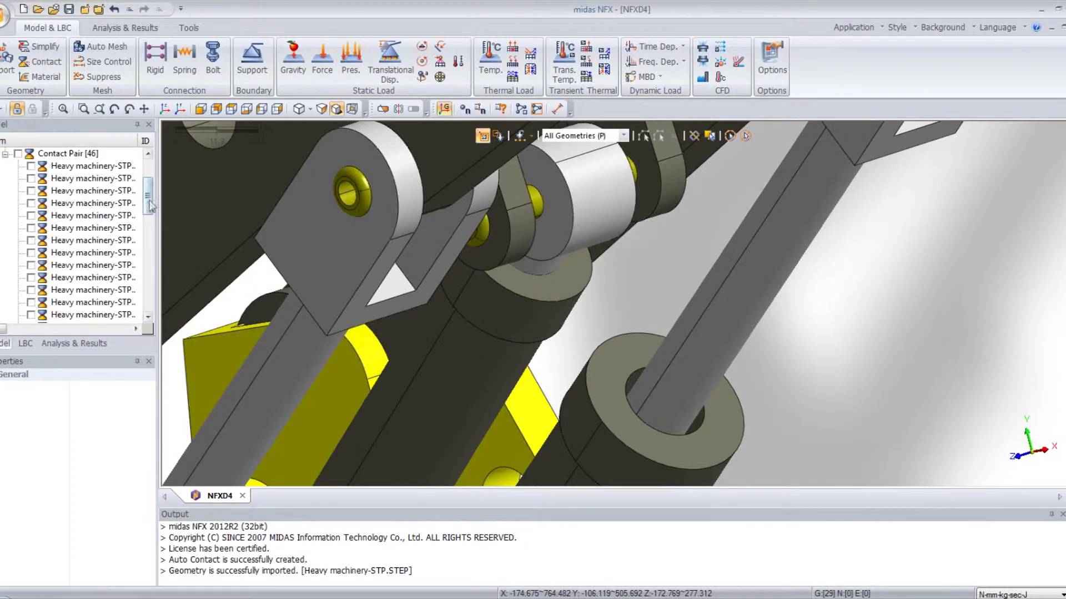
{"action": "left_click_drag", "start_coordinate": [150, 205], "coordinate": [150, 327]}
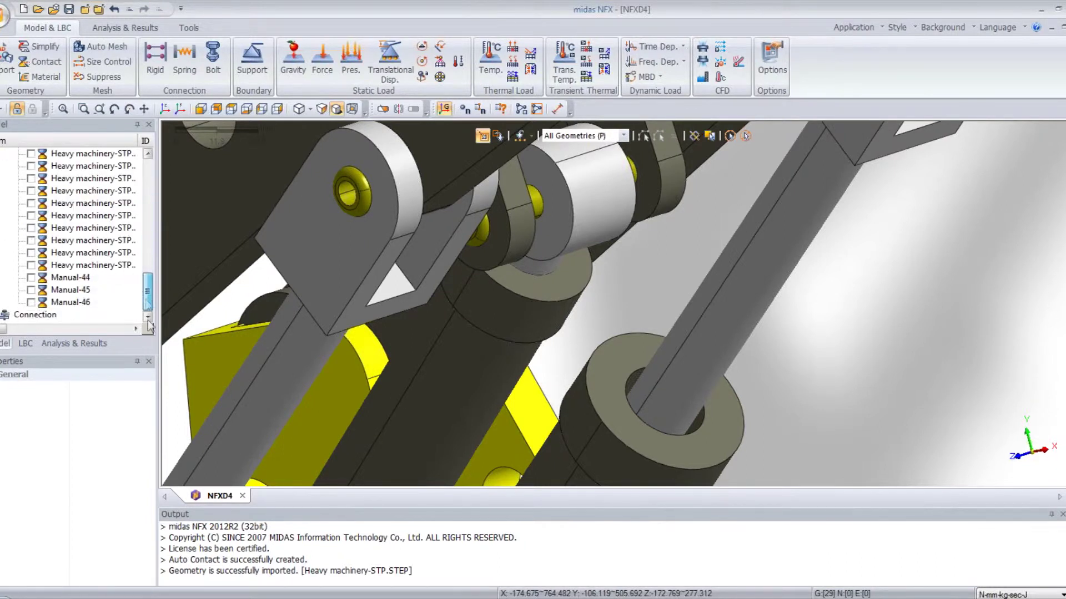
{"action": "left_click", "coordinate": [75, 277]}
{"action": "scroll", "coordinate": [609, 255], "scroll_direction": "up", "scroll_amount": 3}
{"action": "scroll", "coordinate": [598, 353], "scroll_direction": "down", "scroll_amount": 2}
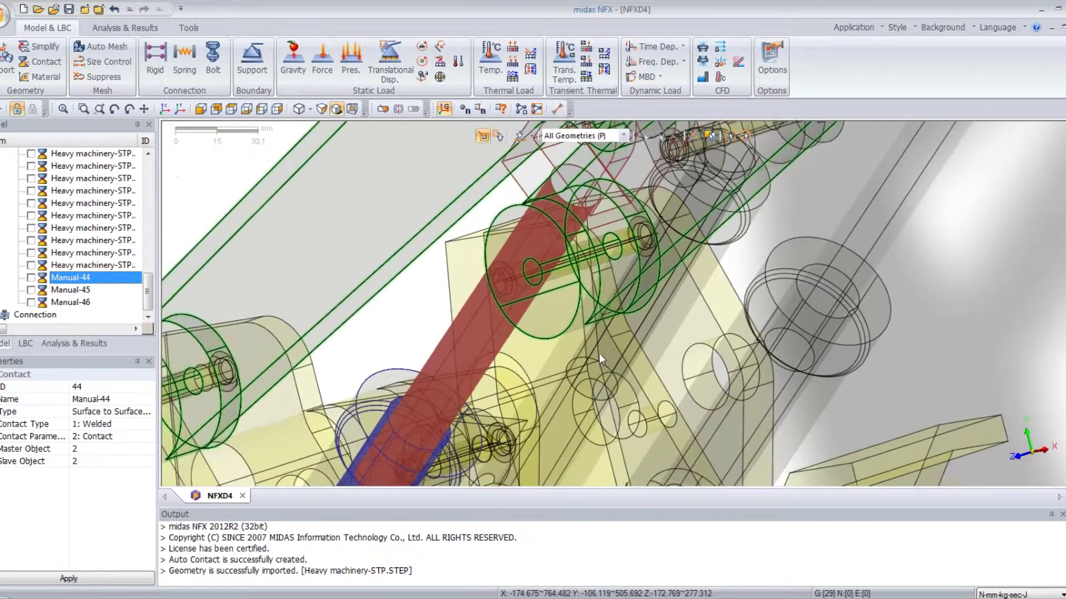
{"action": "middle_click_drag", "start_coordinate": [598, 353], "coordinate": [603, 234]}
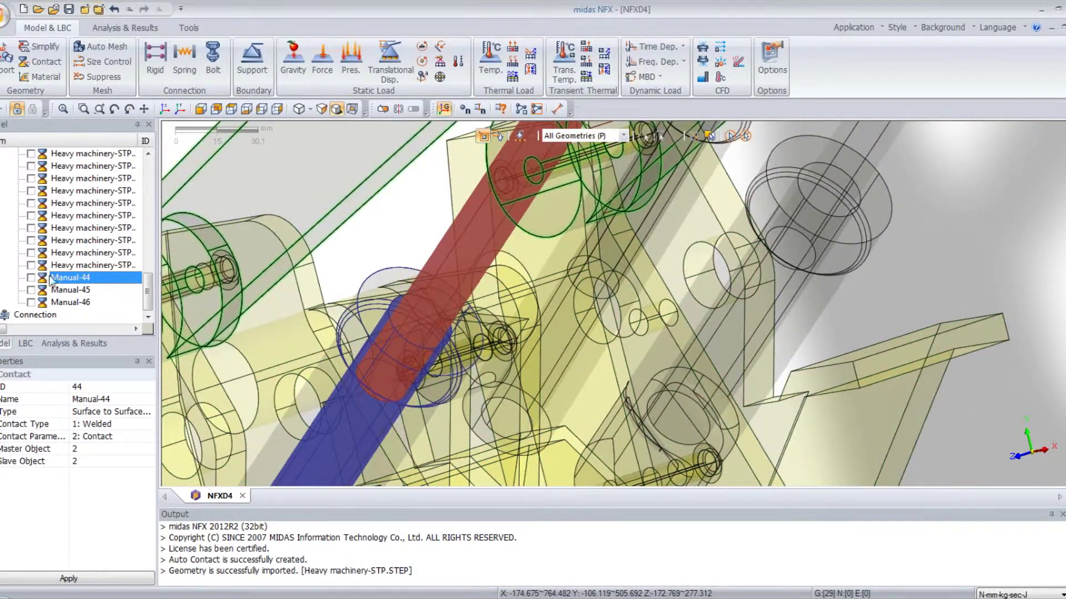
{"action": "left_click", "coordinate": [65, 291]}
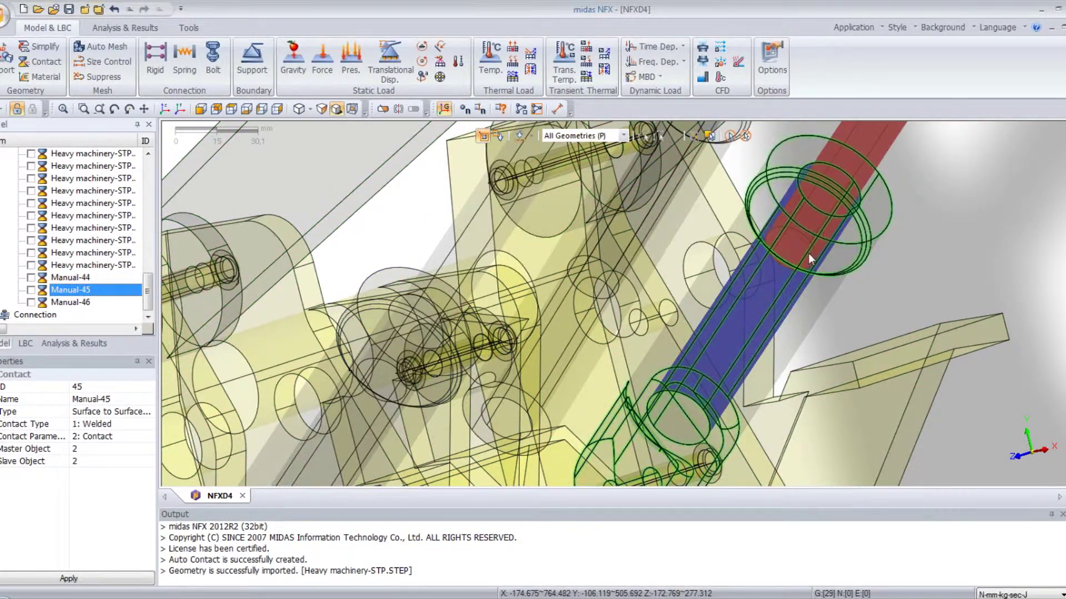
{"action": "left_click", "coordinate": [81, 303]}
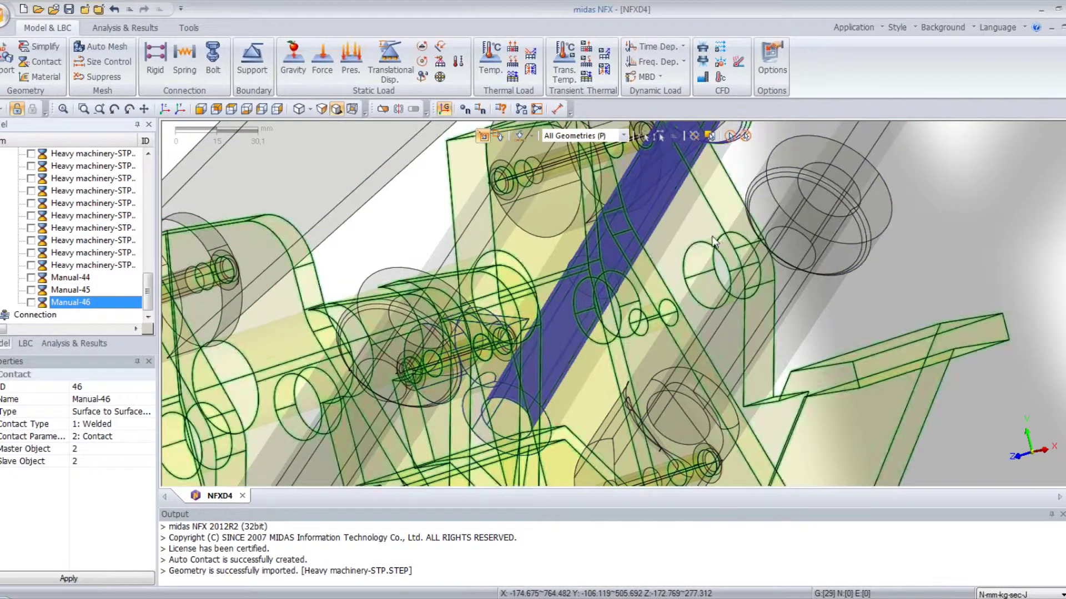
{"action": "middle_click_drag", "start_coordinate": [681, 282], "coordinate": [531, 500]}
{"action": "scroll", "coordinate": [591, 358], "scroll_direction": "down", "scroll_amount": 1}
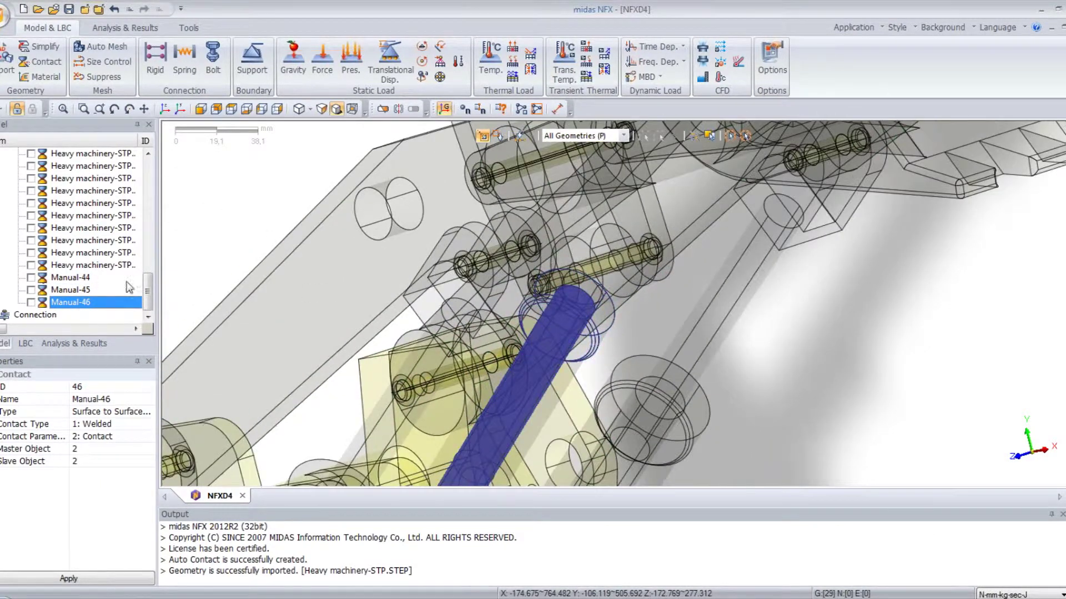
{"action": "left_click_drag", "start_coordinate": [143, 280], "coordinate": [144, 166]}
{"action": "left_click", "coordinate": [6, 228]}
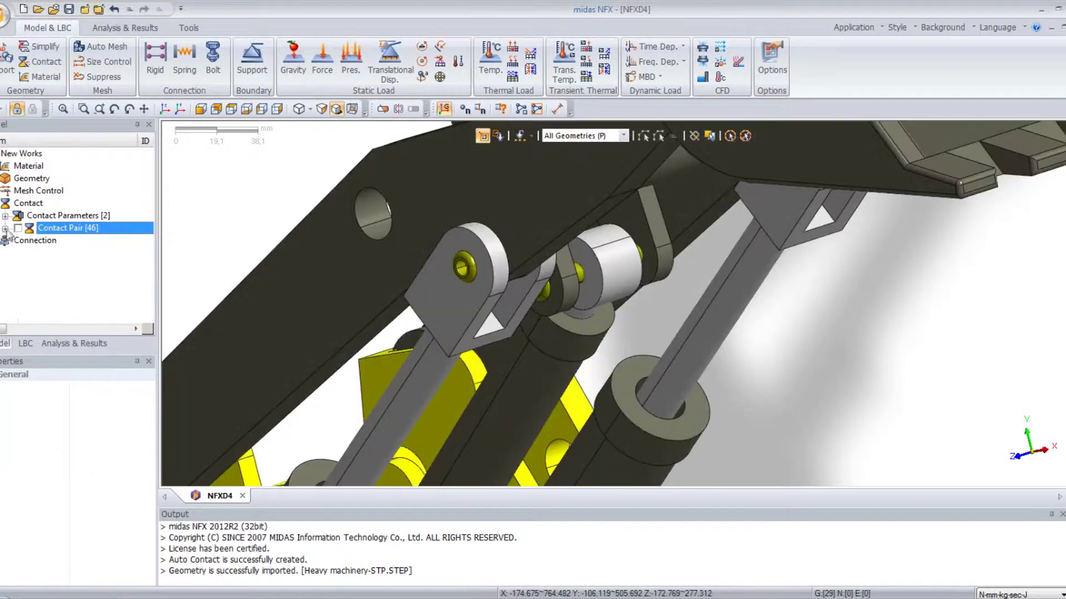
Examine the loader assembly from several sides, including the bucket edges and teeth, the outer lift cylinder and the frame.
{"action": "scroll", "coordinate": [631, 266], "scroll_direction": "down", "scroll_amount": 5}
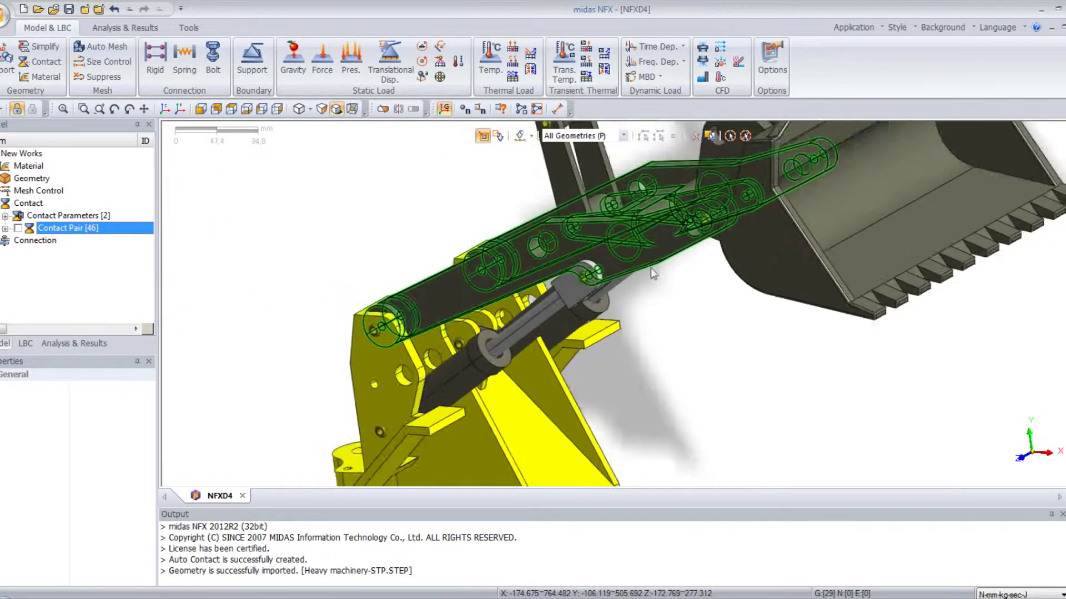
{"action": "middle_click_drag", "start_coordinate": [653, 272], "coordinate": [609, 411]}
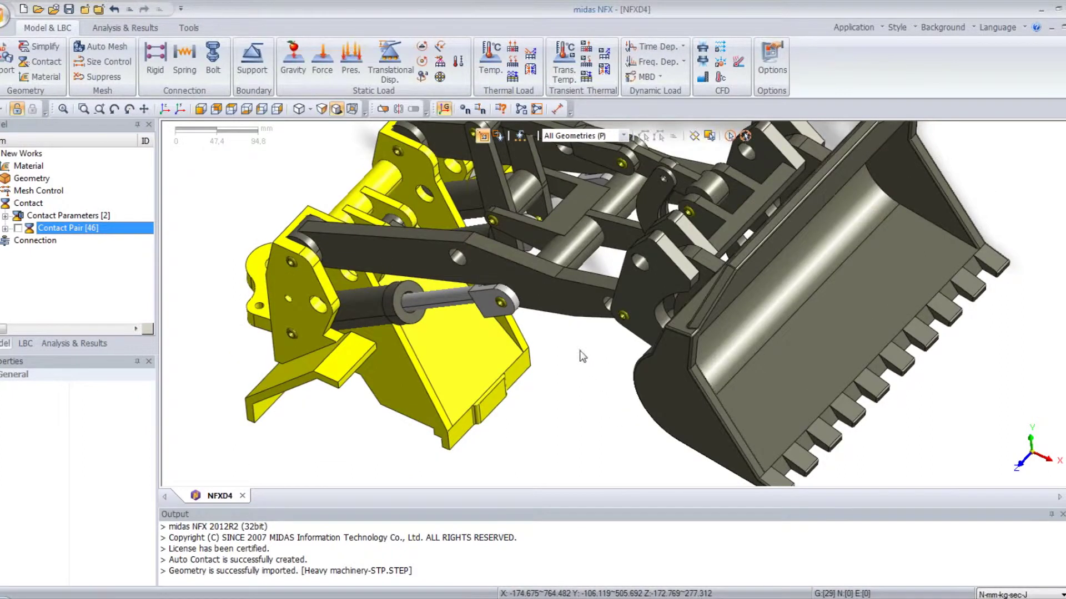
{"action": "middle_click_drag", "start_coordinate": [597, 372], "coordinate": [533, 317]}
{"action": "scroll", "coordinate": [533, 316], "scroll_direction": "up", "scroll_amount": 5}
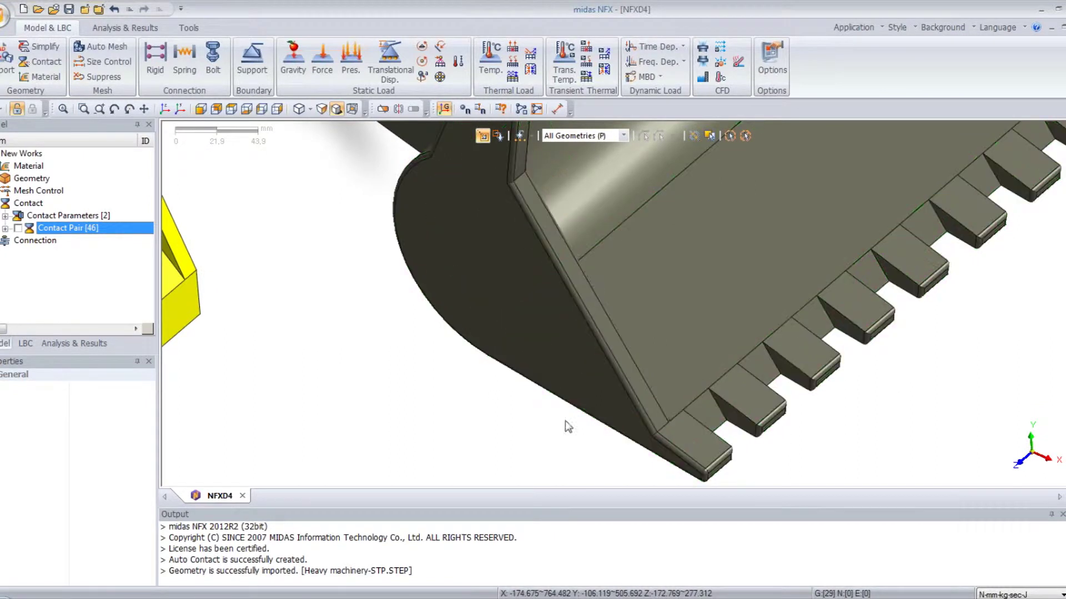
{"action": "scroll", "coordinate": [294, 283], "scroll_direction": "down", "scroll_amount": 4}
{"action": "middle_click_drag", "start_coordinate": [373, 268], "coordinate": [832, 294]}
{"action": "scroll", "coordinate": [454, 208], "scroll_direction": "up", "scroll_amount": 7}
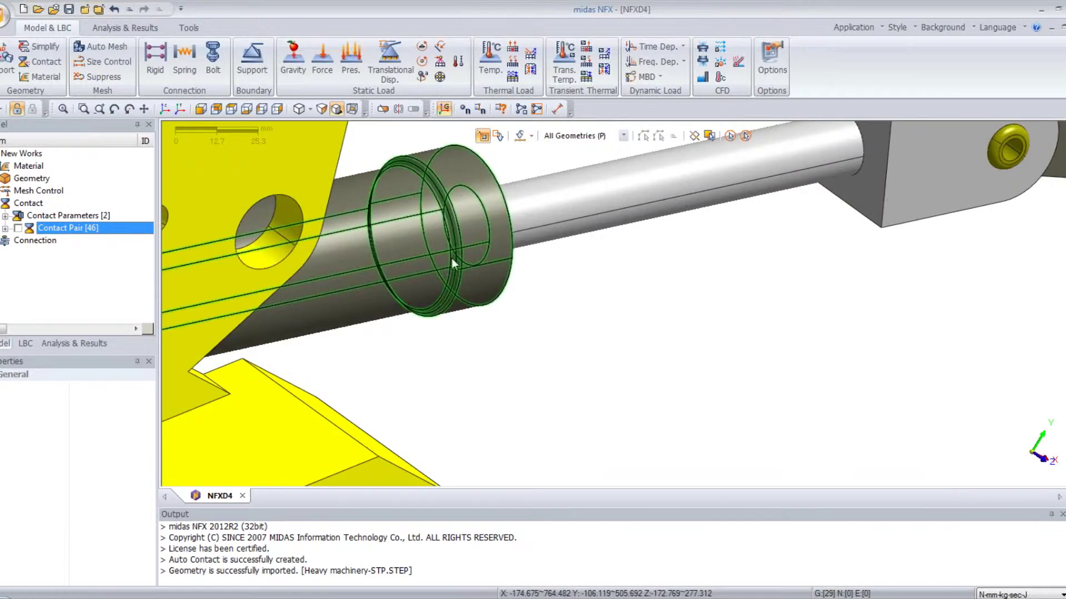
{"action": "scroll", "coordinate": [480, 288], "scroll_direction": "down", "scroll_amount": 6}
{"action": "middle_click_drag", "start_coordinate": [853, 235], "coordinate": [794, 204]}
{"action": "middle_click_drag", "start_coordinate": [555, 340], "coordinate": [331, 315]}
{"action": "scroll", "coordinate": [641, 304], "scroll_direction": "down", "scroll_amount": 2}
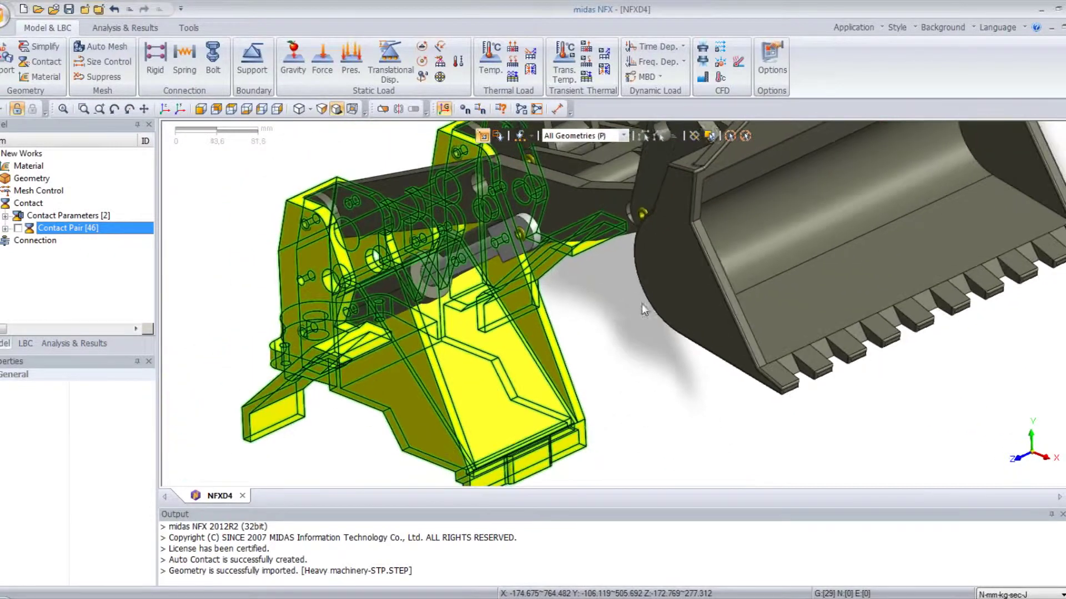
{"action": "middle_click_drag", "start_coordinate": [642, 304], "coordinate": [582, 238]}
{"action": "scroll", "coordinate": [575, 244], "scroll_direction": "up", "scroll_amount": 3}
{"action": "scroll", "coordinate": [563, 324], "scroll_direction": "down", "scroll_amount": 4}
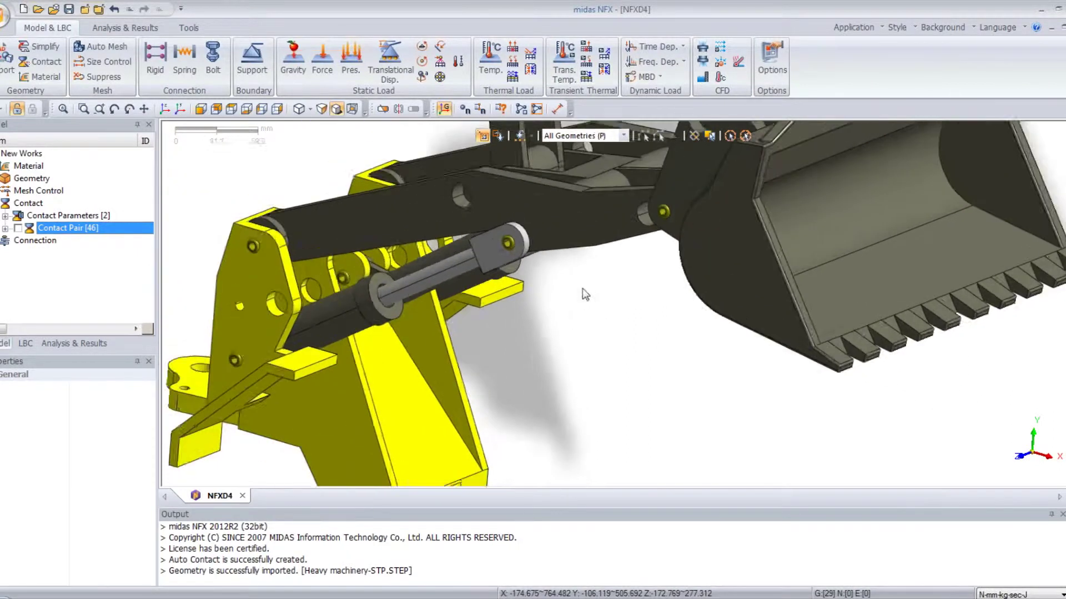
{"action": "middle_click_drag", "start_coordinate": [669, 261], "coordinate": [640, 284]}
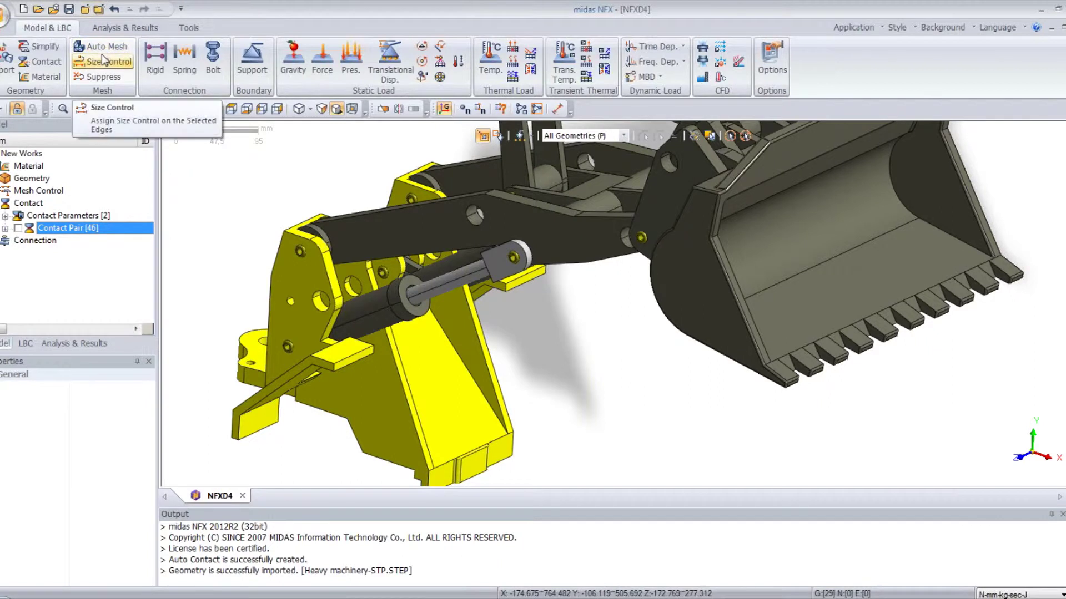
Use automatic model simplification to find all fillets in the assembly with a radius below 18.402 mm.
{"action": "left_click", "coordinate": [39, 47]}
{"action": "left_click_drag", "start_coordinate": [91, 134], "coordinate": [143, 146]}
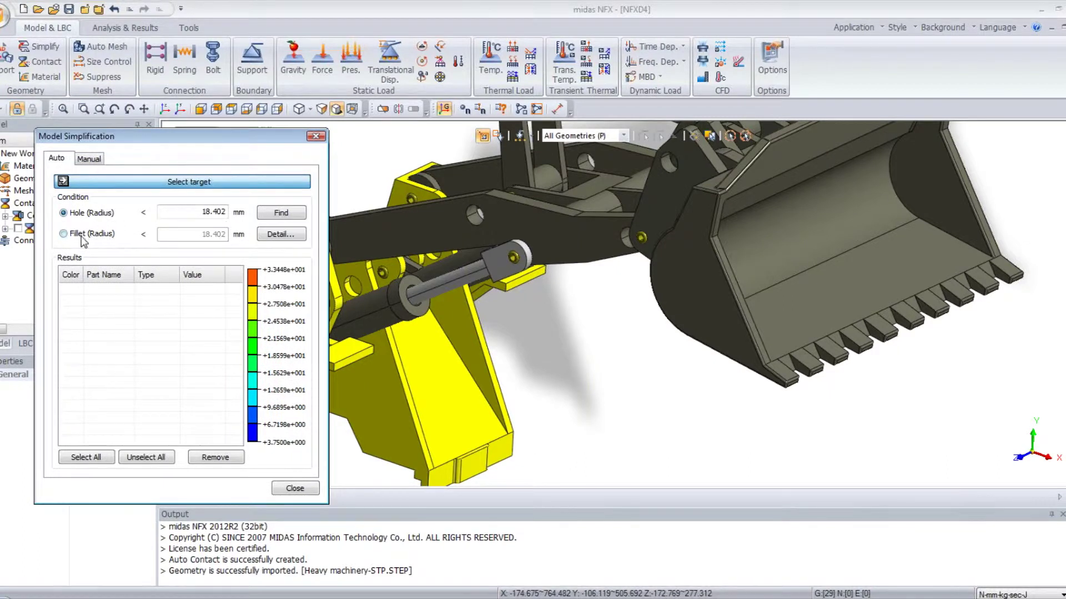
{"action": "left_click", "coordinate": [64, 234]}
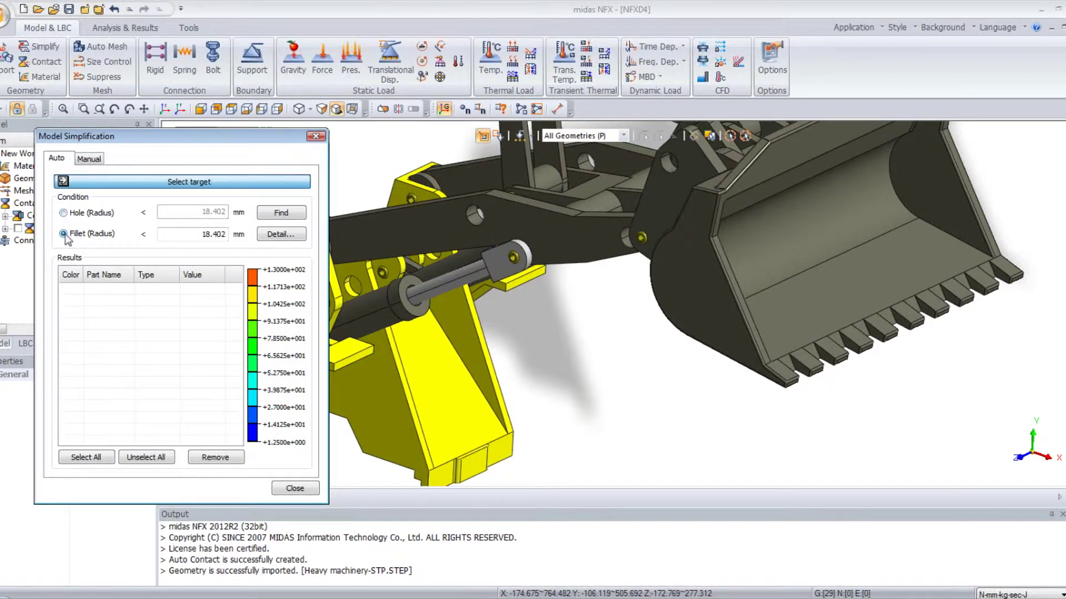
{"action": "left_click", "coordinate": [281, 213]}
{"action": "middle_click_drag", "start_coordinate": [626, 348], "coordinate": [781, 354]}
{"action": "scroll", "coordinate": [784, 359], "scroll_direction": "down", "scroll_amount": 5}
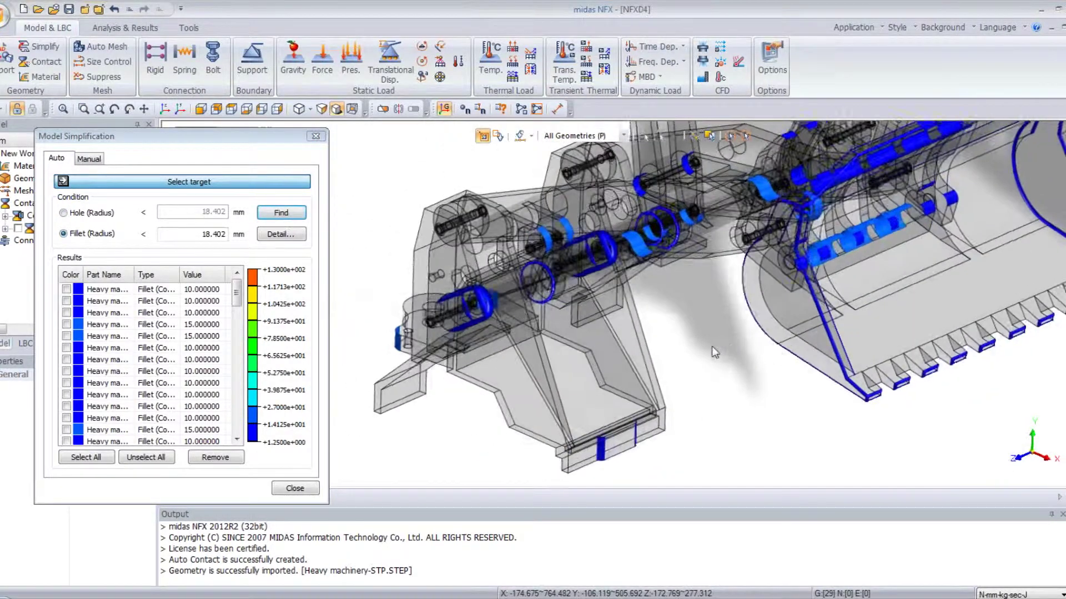
{"action": "middle_click_drag", "start_coordinate": [718, 344], "coordinate": [633, 279]}
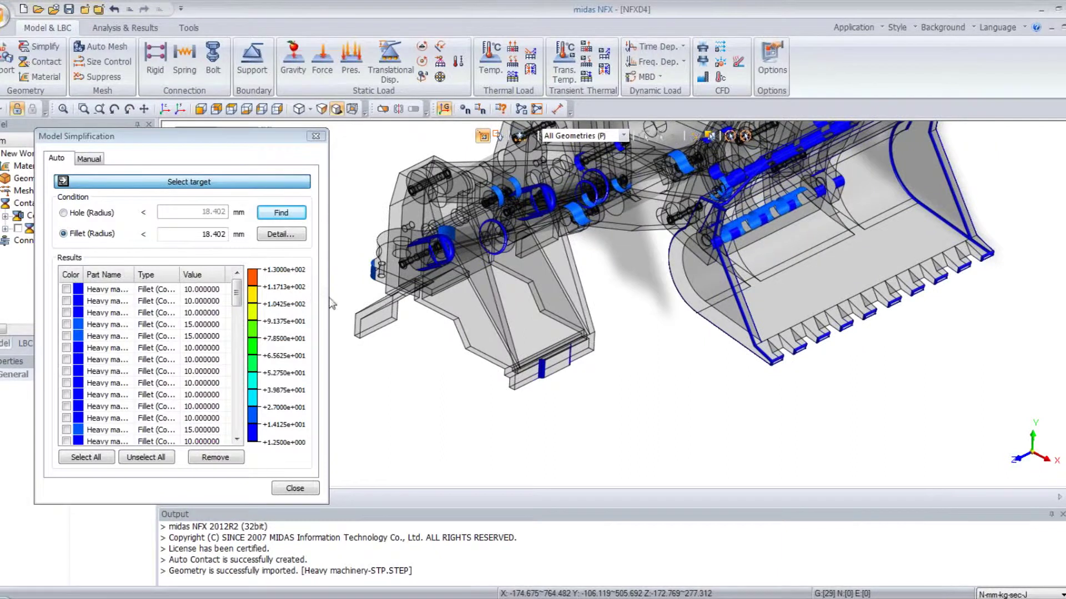
Examine individual fillets in the search results, including several with 1.25, 5, 15 and 17.5 mm radii, and their locations on the assembly.
{"action": "left_click_drag", "start_coordinate": [242, 302], "coordinate": [239, 387]}
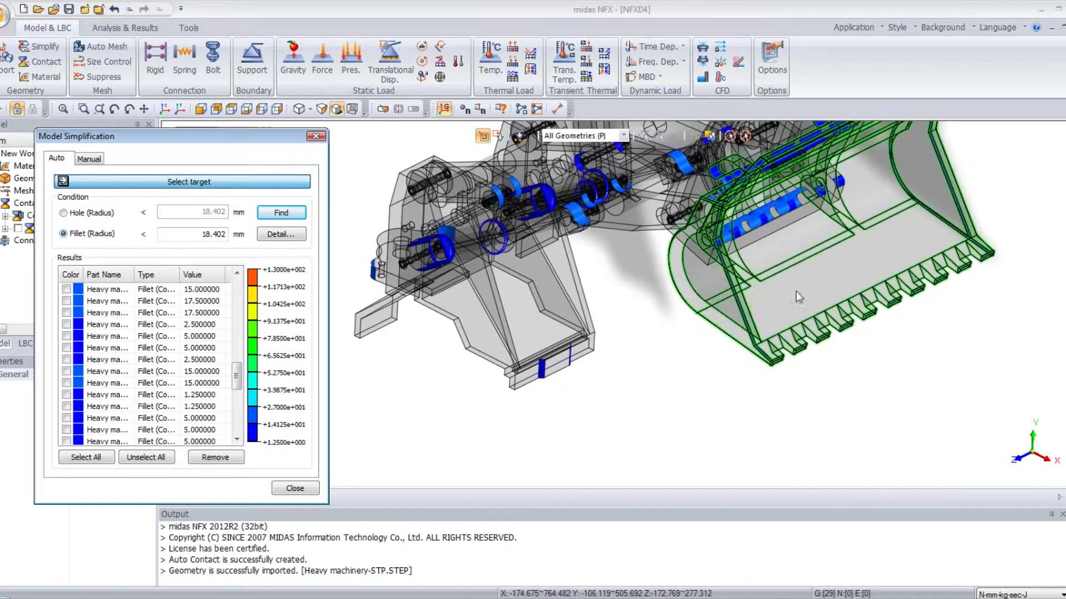
{"action": "left_click", "coordinate": [95, 397]}
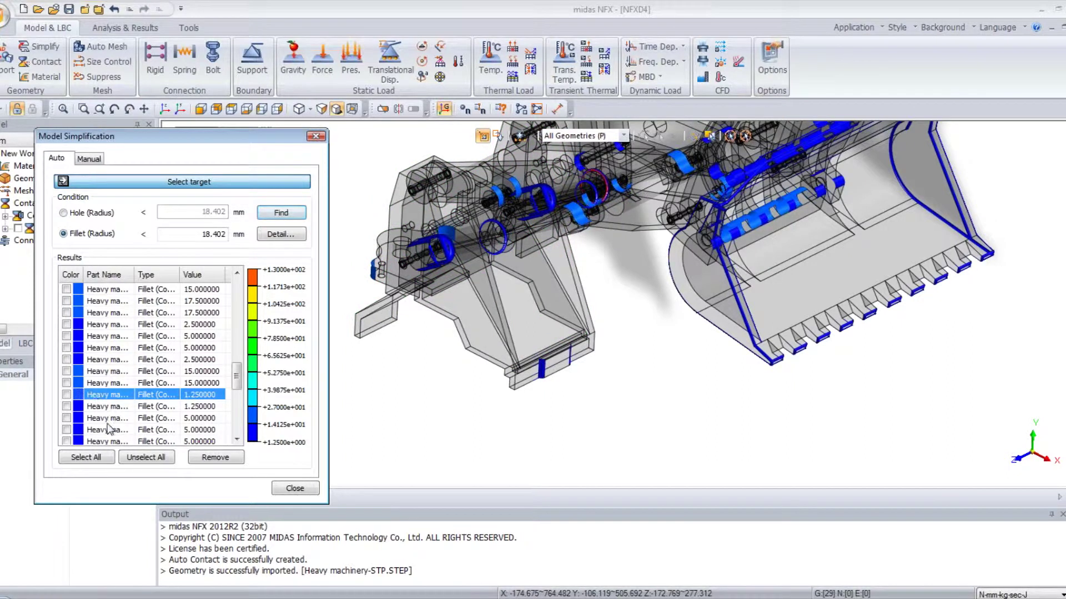
{"action": "left_click", "coordinate": [120, 430]}
{"action": "middle_click_drag", "start_coordinate": [670, 287], "coordinate": [716, 289]}
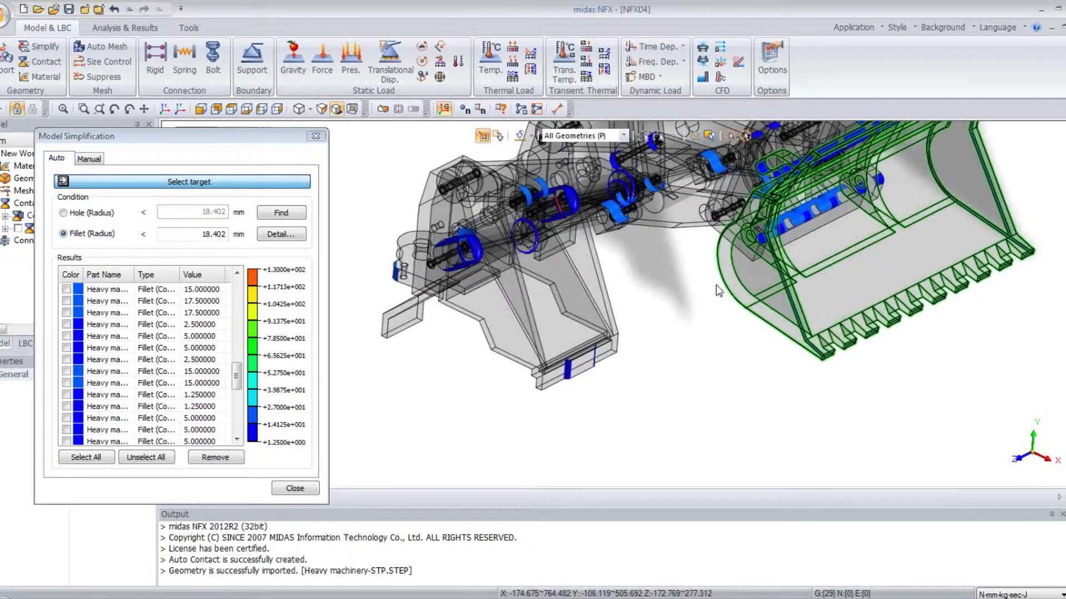
{"action": "left_click_drag", "start_coordinate": [237, 377], "coordinate": [226, 386]}
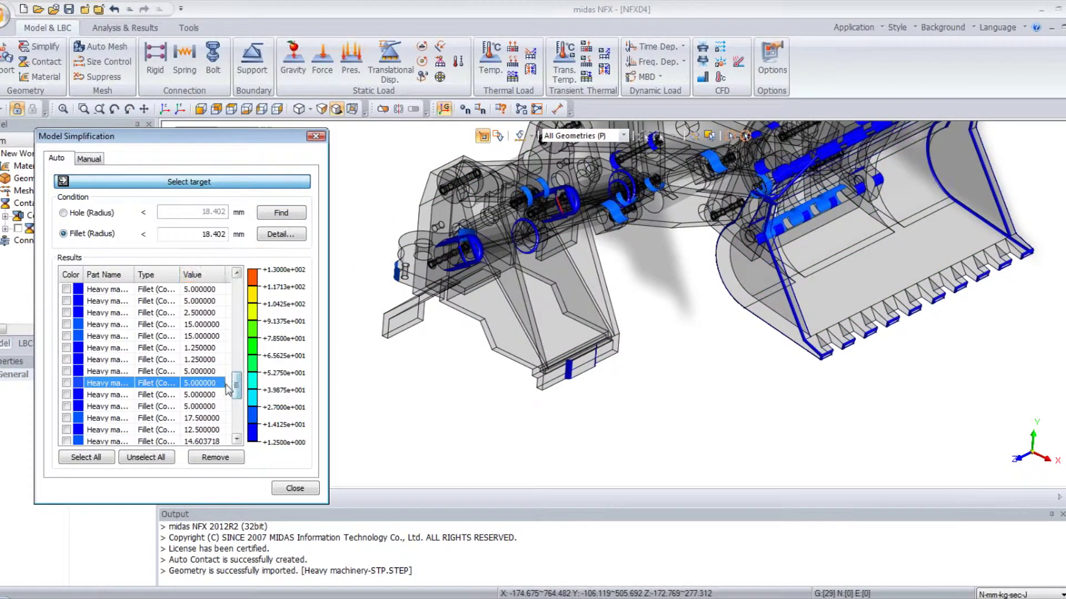
{"action": "left_click", "coordinate": [169, 337]}
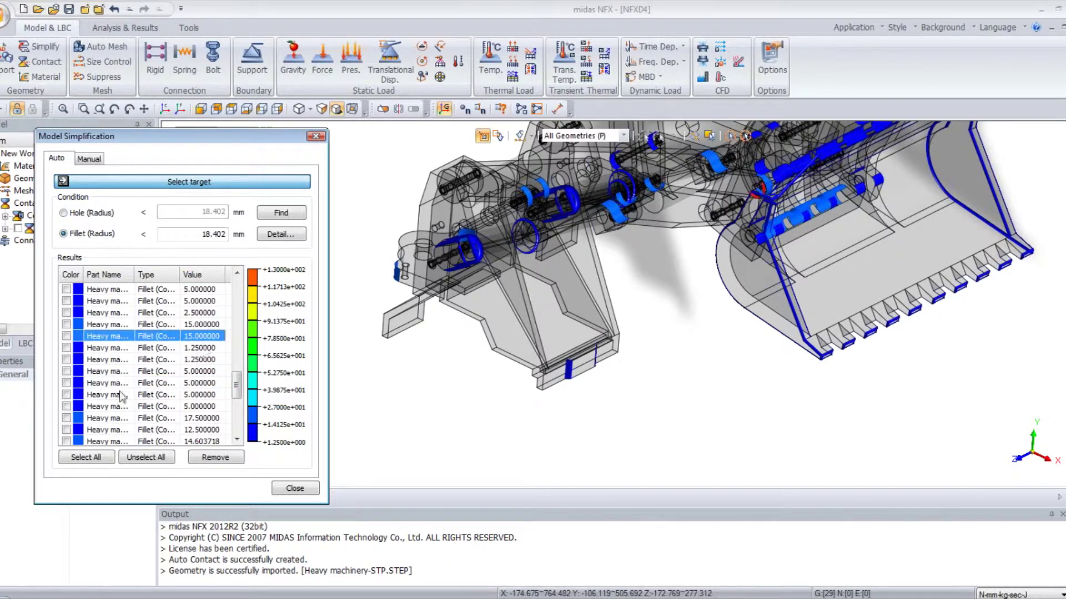
{"action": "left_click", "coordinate": [105, 419]}
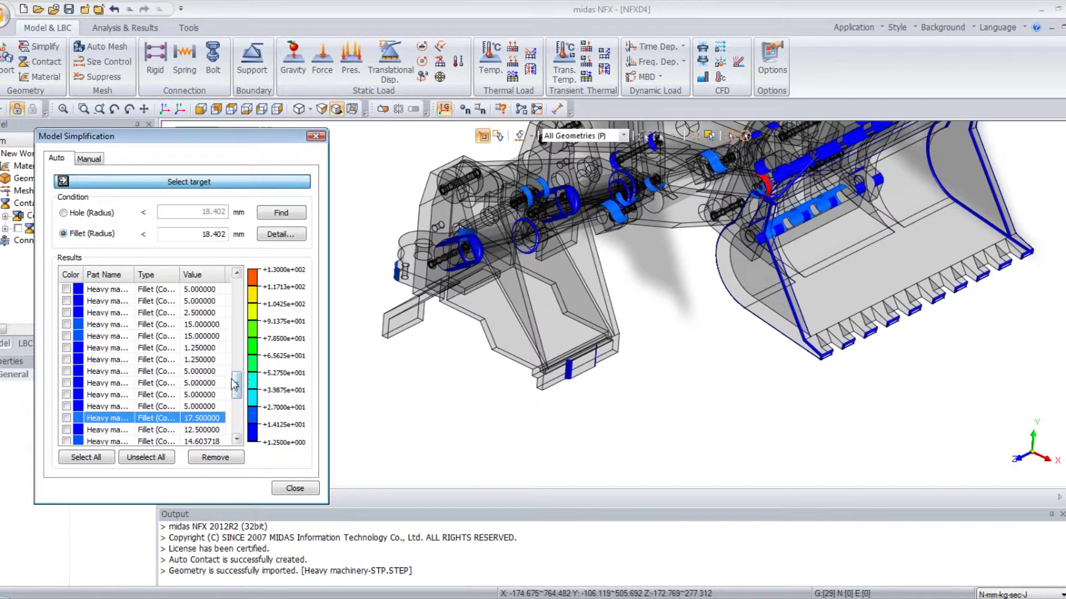
{"action": "left_click", "coordinate": [206, 384]}
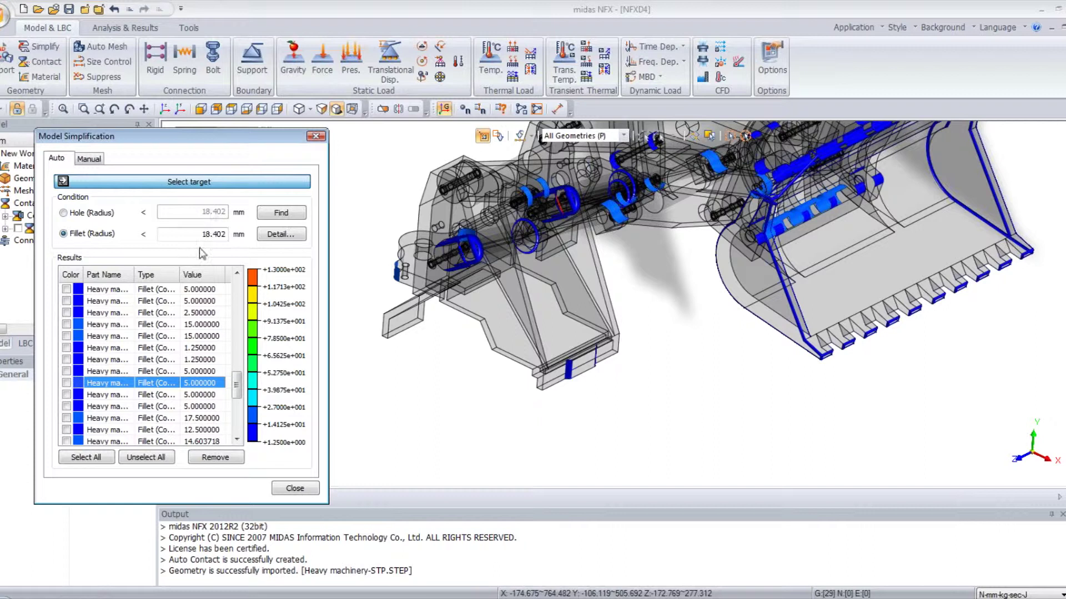
Repeat the automatic fillet search with the radius limit set to 5 mm.
{"action": "double_click", "coordinate": [213, 234]}
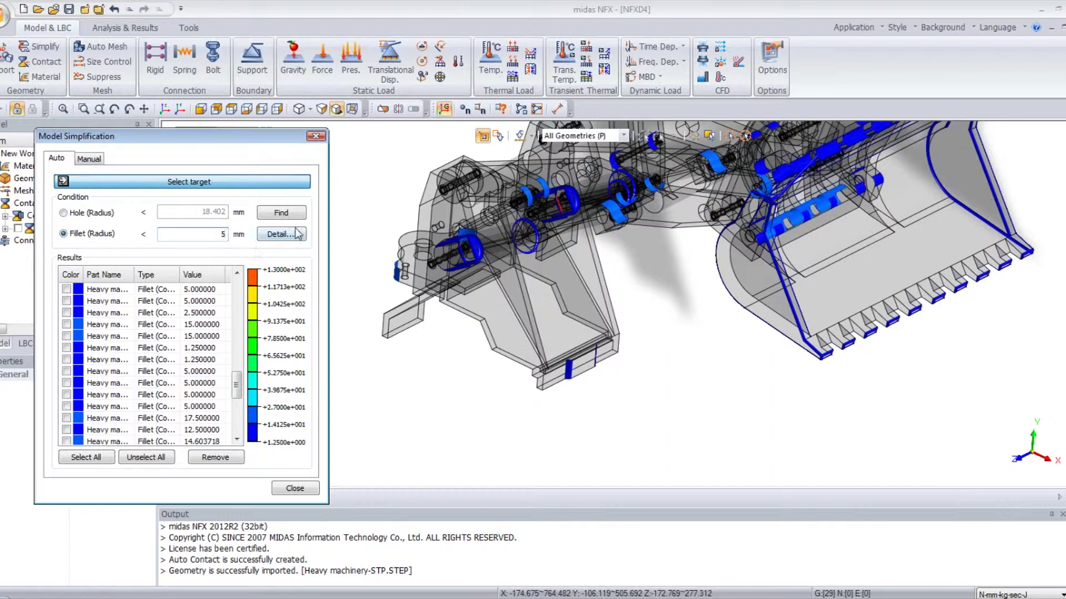
{"action": "left_click", "coordinate": [286, 215]}
{"action": "middle_click_drag", "start_coordinate": [657, 305], "coordinate": [716, 310]}
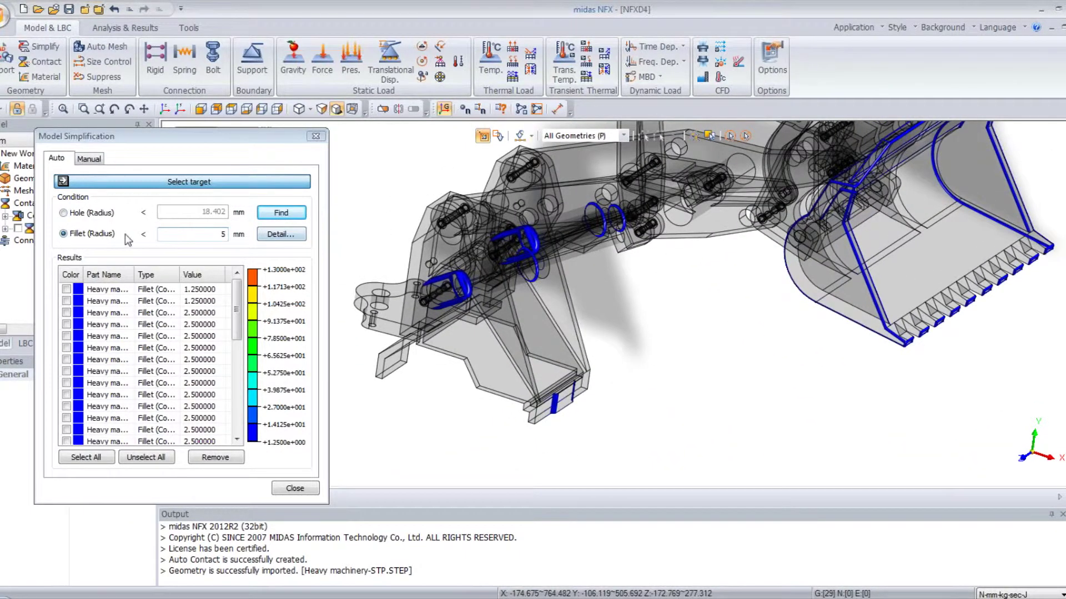
Select all fillets found below 5 mm, remove them from the geometry, and finish the simplification.
{"action": "left_click", "coordinate": [94, 456]}
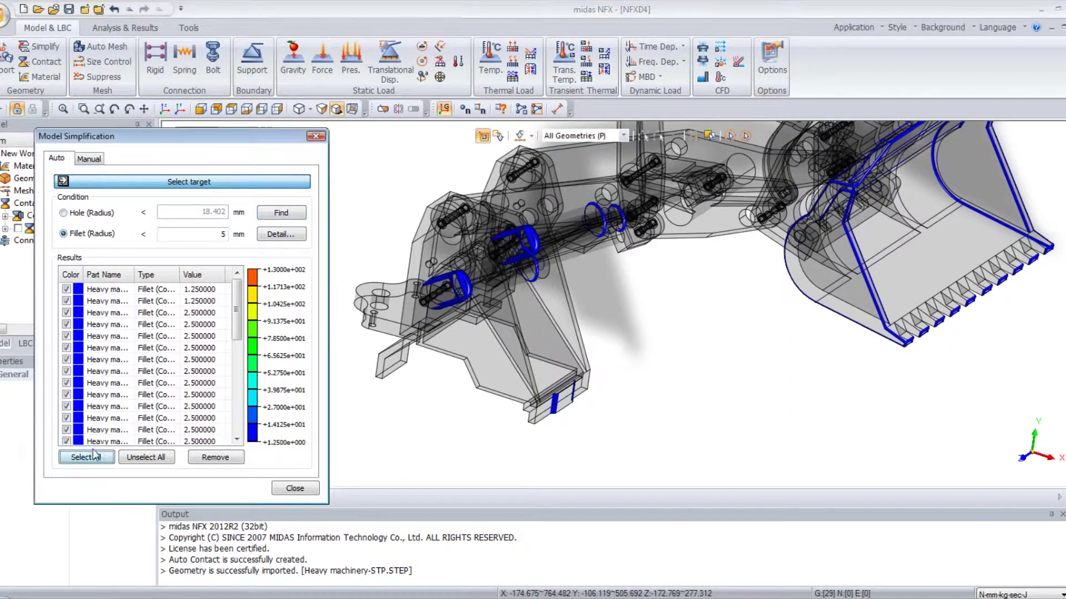
{"action": "left_click", "coordinate": [228, 463]}
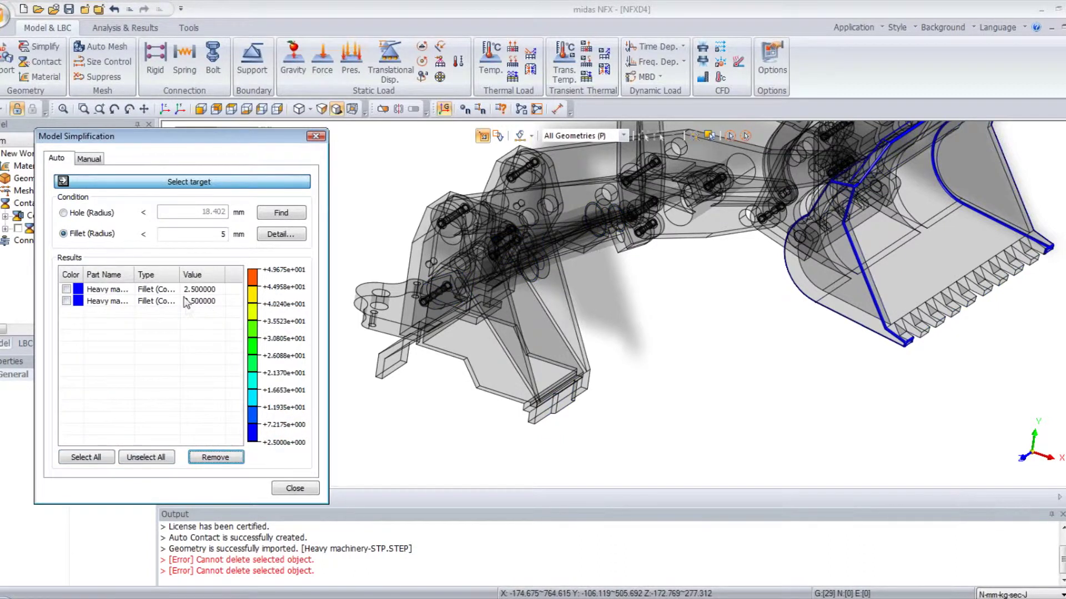
{"action": "middle_click_drag", "start_coordinate": [620, 327], "coordinate": [601, 303]}
{"action": "scroll", "coordinate": [530, 276], "scroll_direction": "down", "scroll_amount": 1}
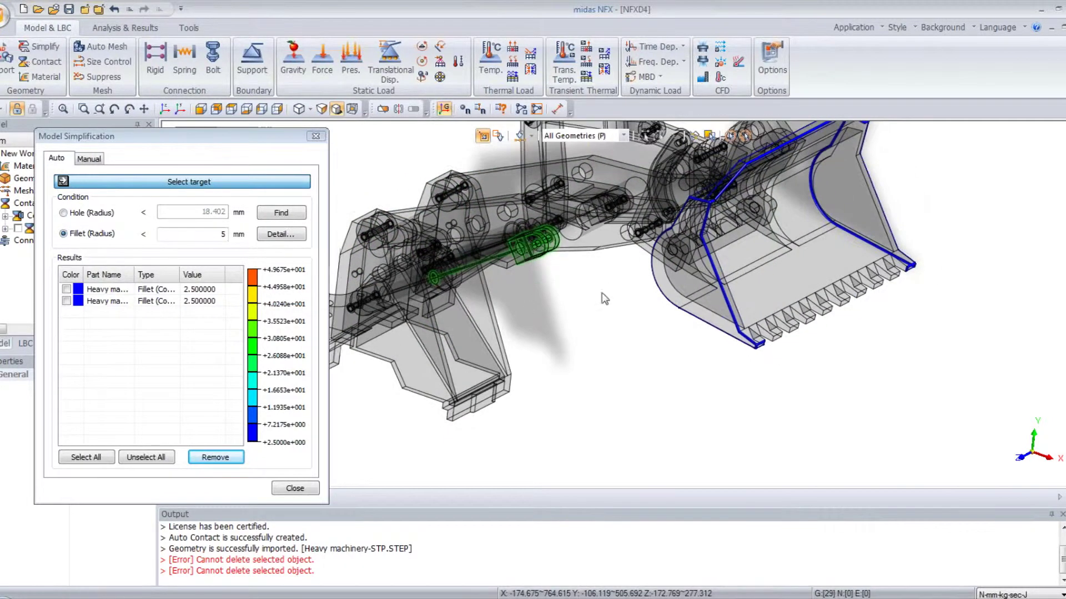
{"action": "left_click", "coordinate": [296, 489]}
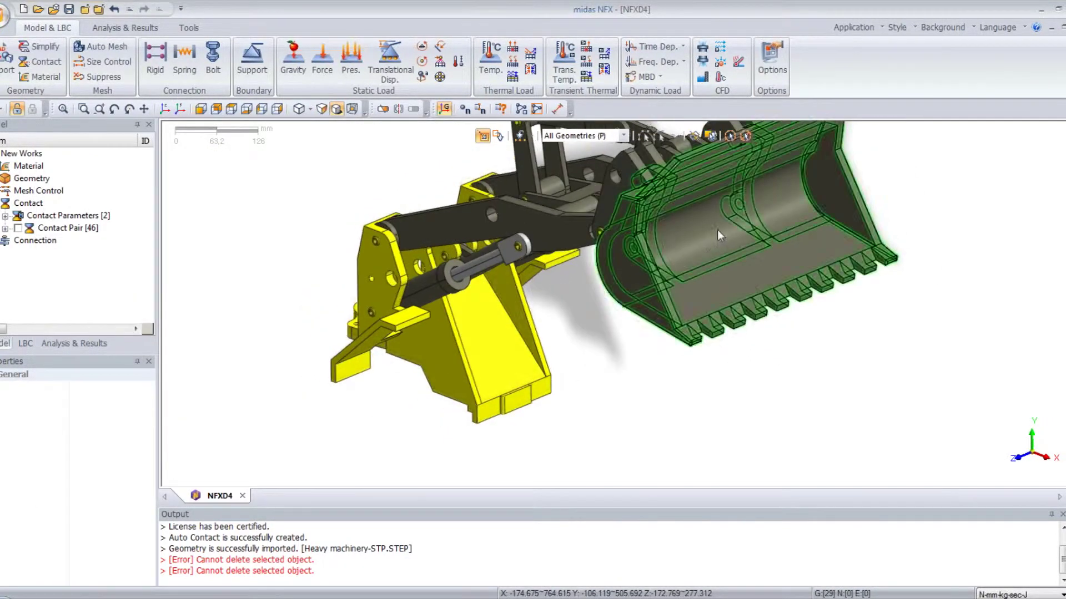
Examine the loader assembly from several sides and view the manual simplification options for removing small faces or edges.
{"action": "scroll", "coordinate": [717, 230], "scroll_direction": "up", "scroll_amount": 2}
{"action": "middle_click_drag", "start_coordinate": [593, 277], "coordinate": [466, 364]}
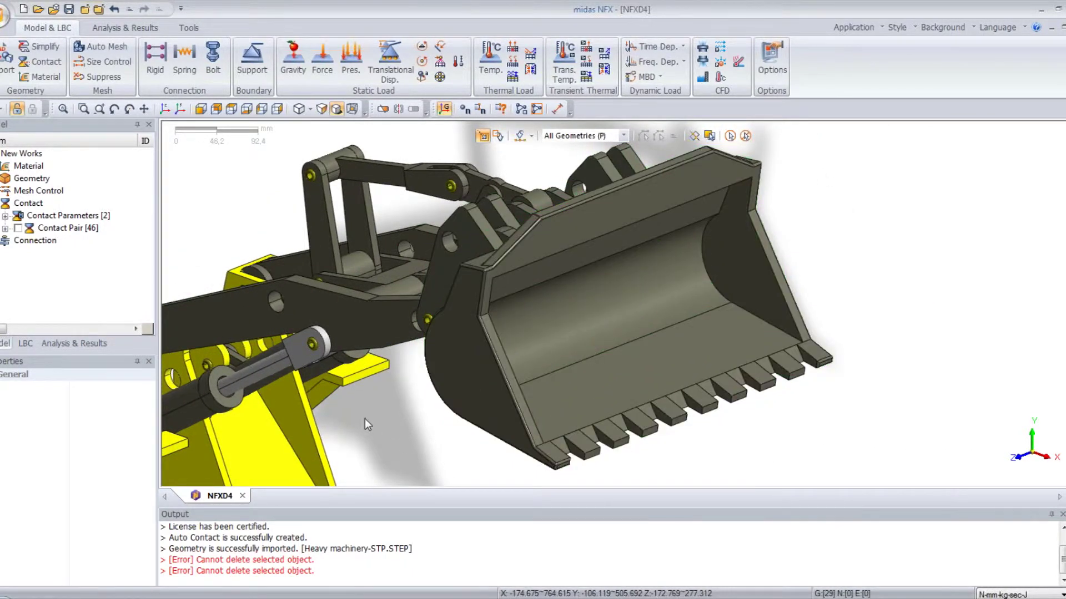
{"action": "middle_click_drag", "start_coordinate": [365, 419], "coordinate": [450, 402]}
{"action": "scroll", "coordinate": [368, 393], "scroll_direction": "up", "scroll_amount": 2}
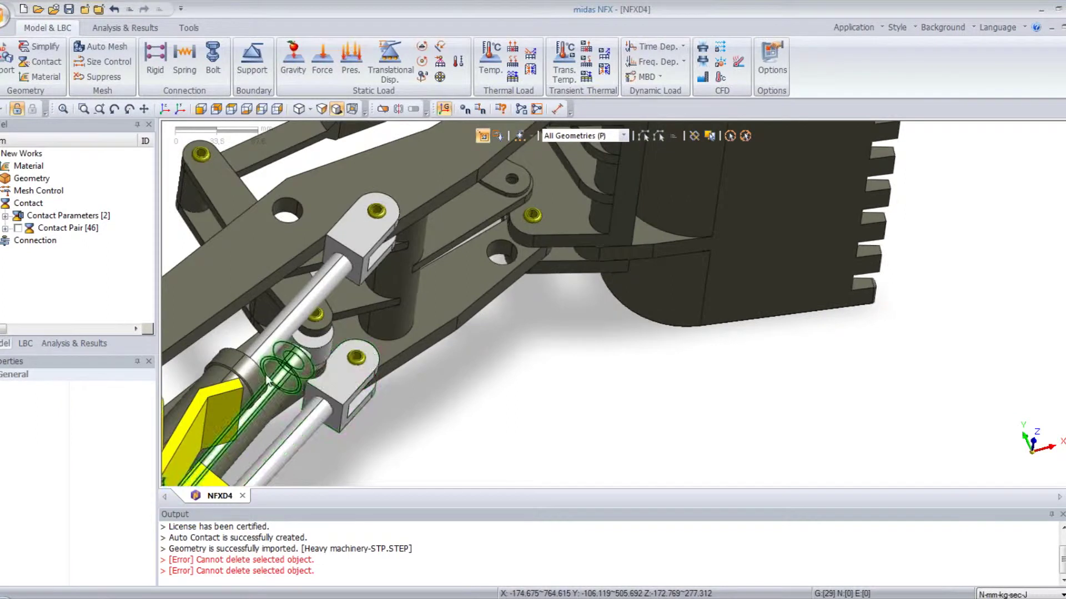
{"action": "scroll", "coordinate": [529, 315], "scroll_direction": "down", "scroll_amount": 3}
{"action": "middle_click_drag", "start_coordinate": [630, 235], "coordinate": [352, 155]}
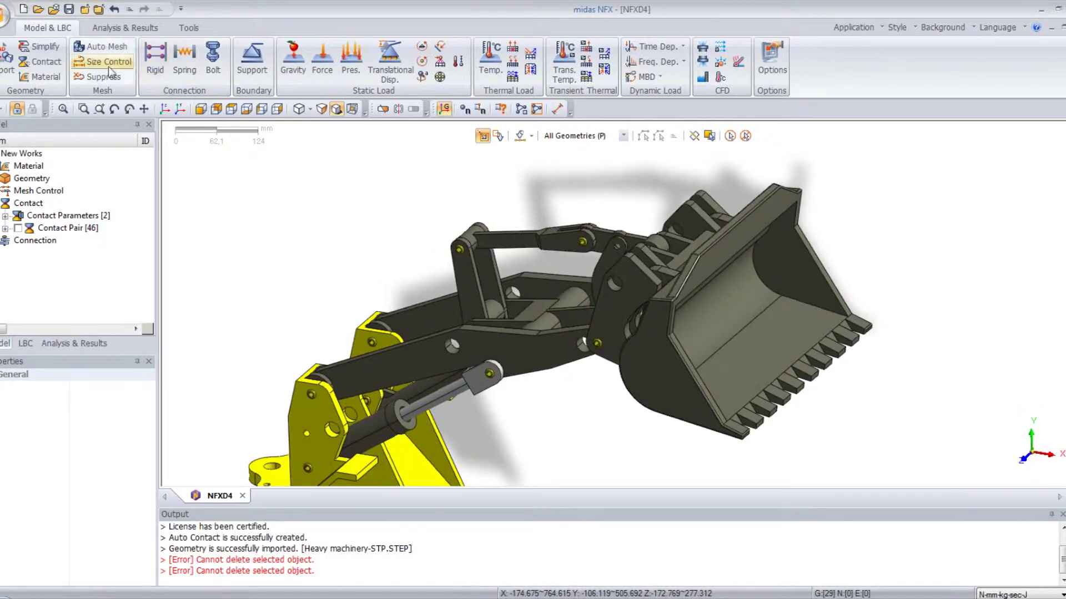
{"action": "left_click", "coordinate": [44, 48]}
{"action": "left_click", "coordinate": [35, 151]}
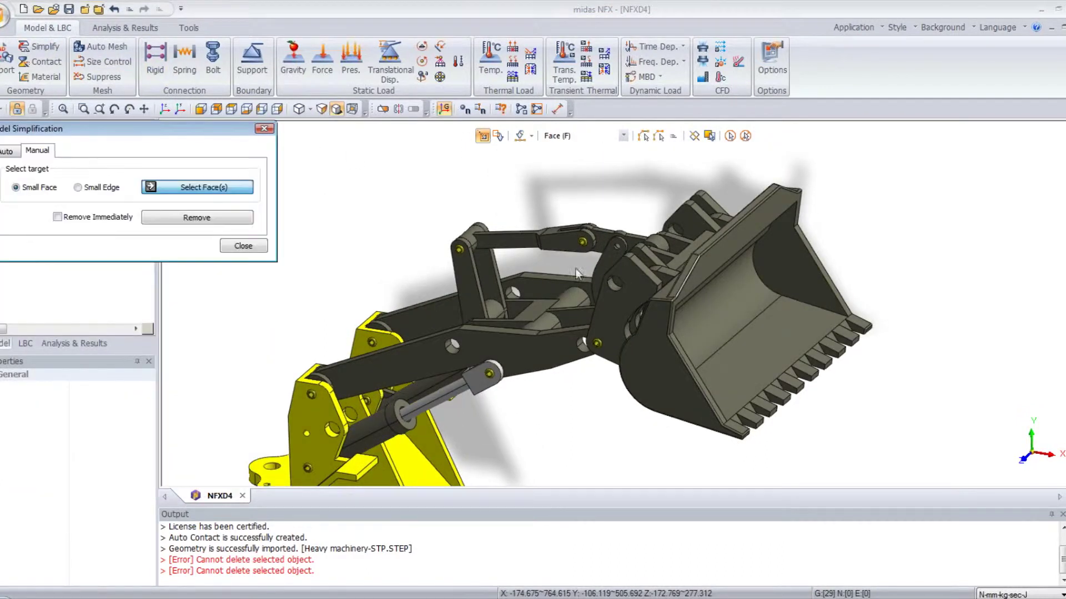
{"action": "middle_click_drag", "start_coordinate": [575, 248], "coordinate": [473, 181]}
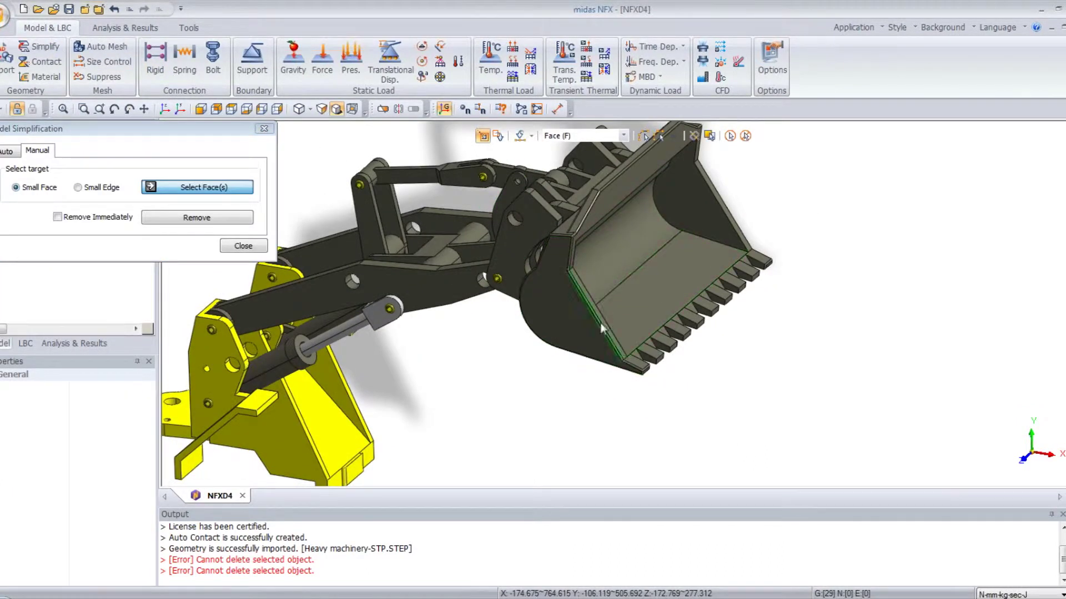
{"action": "left_click", "coordinate": [243, 246]}
Apply a fixed constraint to six faces on the underside of the yellow frame, including its base plate, stepped edges and foot plates.
{"action": "middle_click_drag", "start_coordinate": [430, 385], "coordinate": [277, 144]}
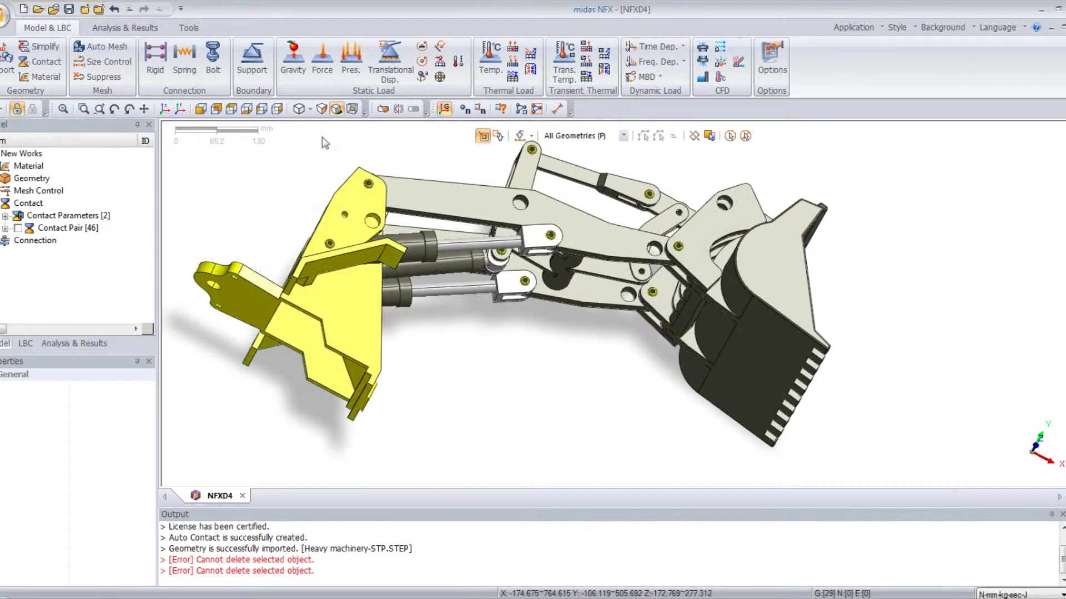
{"action": "left_click", "coordinate": [265, 74]}
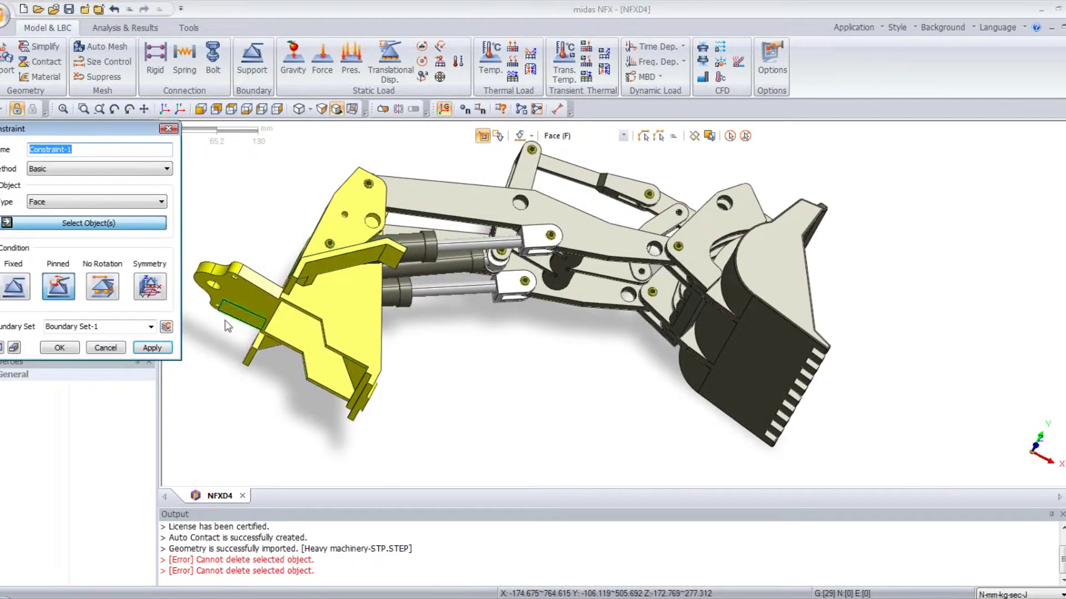
{"action": "left_click", "coordinate": [240, 304]}
{"action": "middle_click_drag", "start_coordinate": [345, 292], "coordinate": [452, 245]}
{"action": "scroll", "coordinate": [452, 244], "scroll_direction": "up", "scroll_amount": 5}
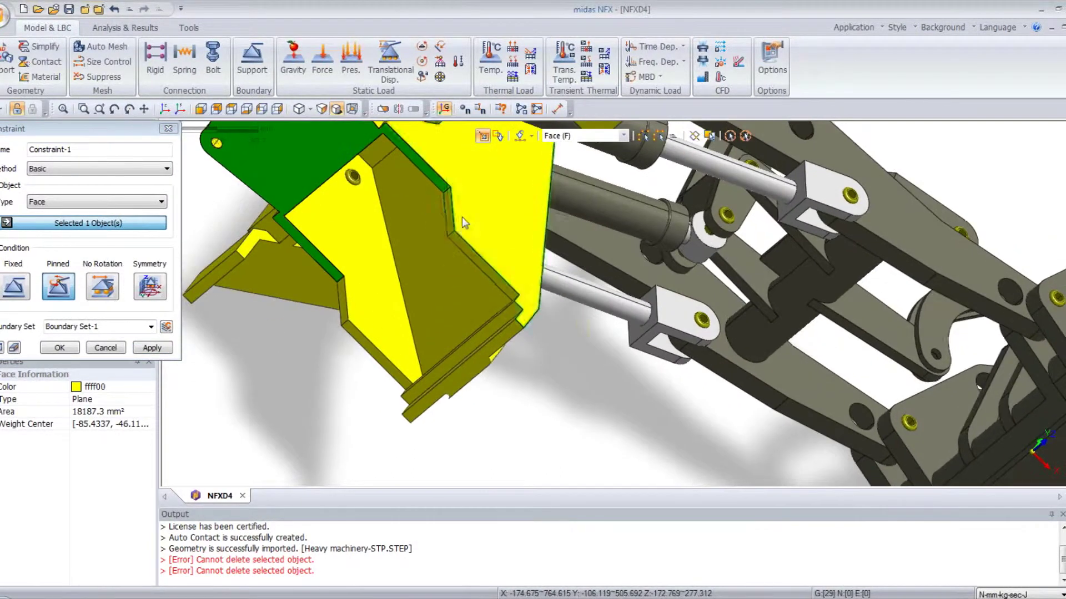
{"action": "left_click", "coordinate": [449, 218]}
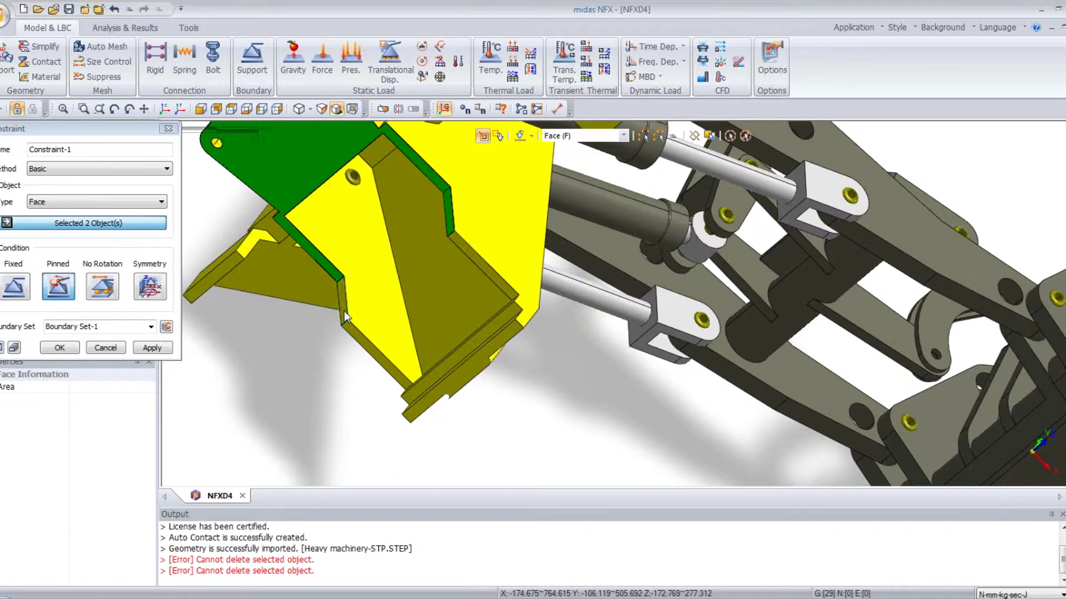
{"action": "left_click", "coordinate": [364, 347]}
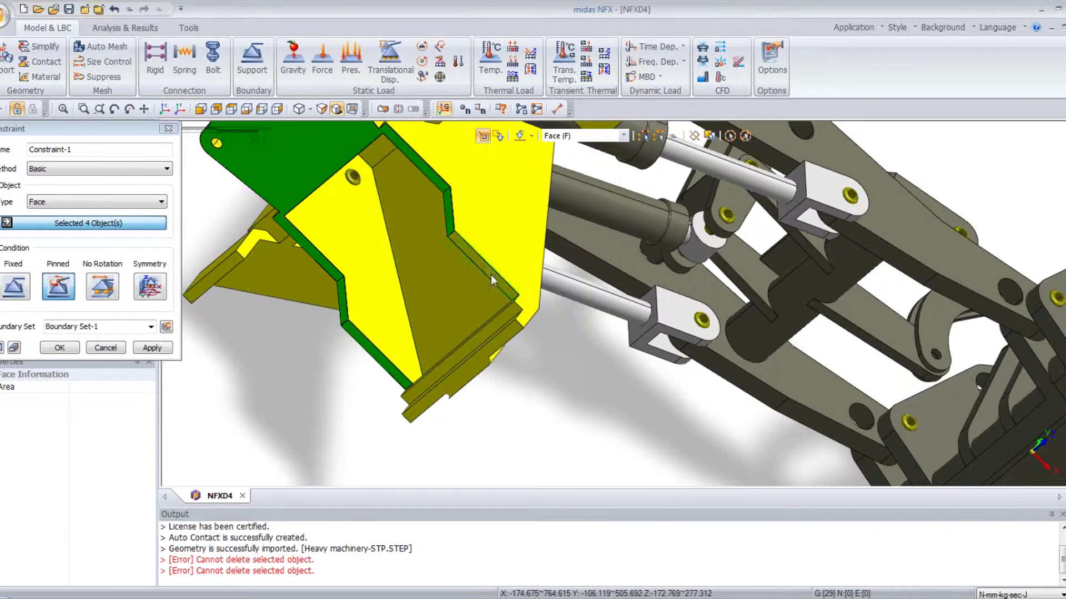
{"action": "left_click", "coordinate": [491, 326]}
{"action": "left_click", "coordinate": [485, 351]}
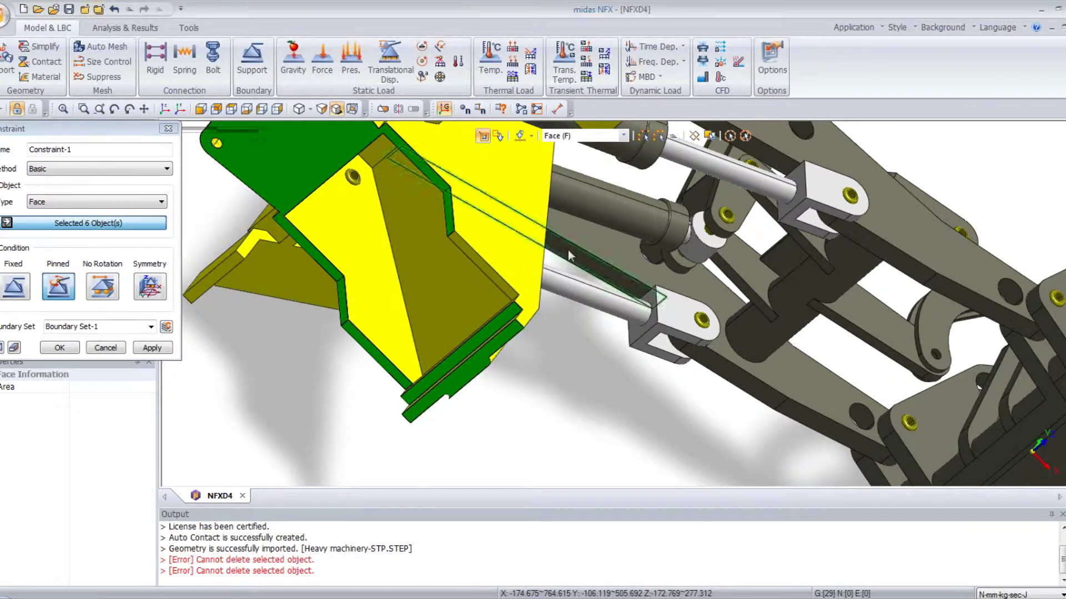
{"action": "middle_click_drag", "start_coordinate": [568, 251], "coordinate": [528, 241]}
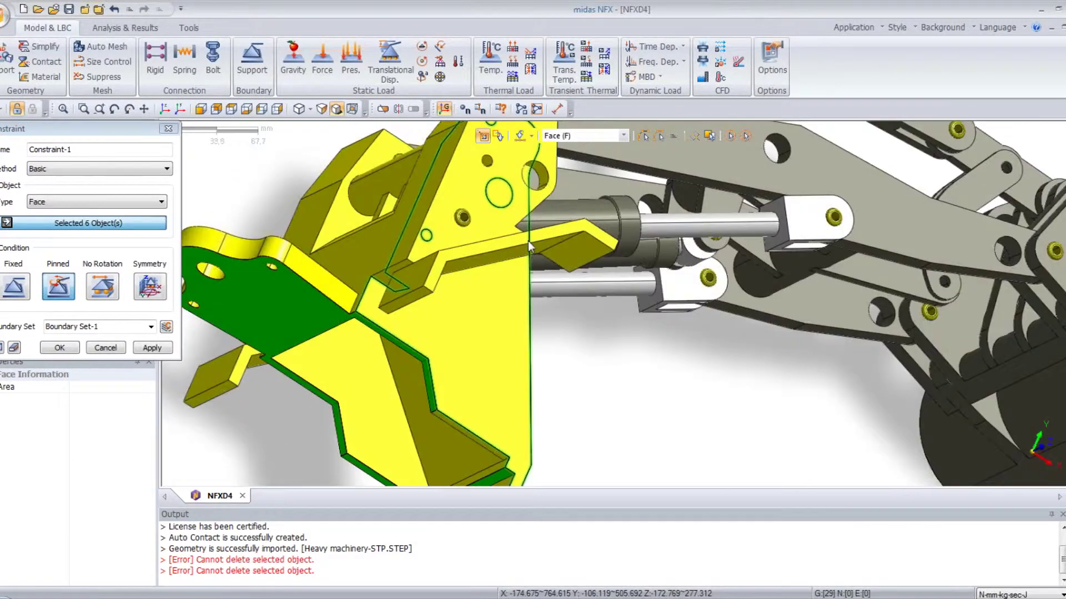
{"action": "left_click", "coordinate": [20, 295]}
{"action": "left_click", "coordinate": [56, 348]}
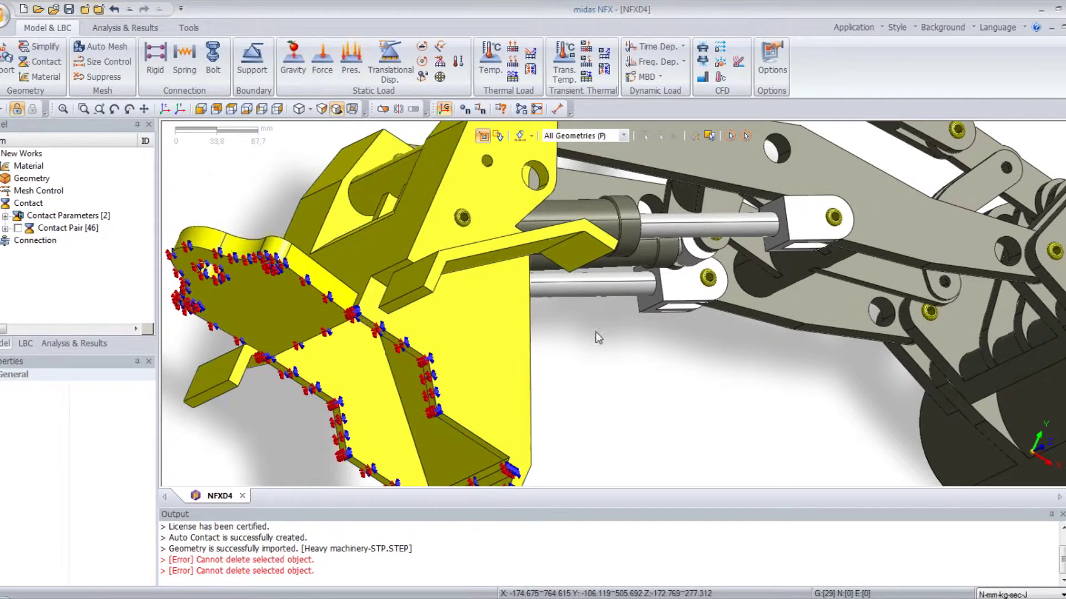
Apply a total force of -2000 N in the Z direction to the flat underside face of the bucket.
{"action": "middle_click_drag", "start_coordinate": [595, 332], "coordinate": [788, 333]}
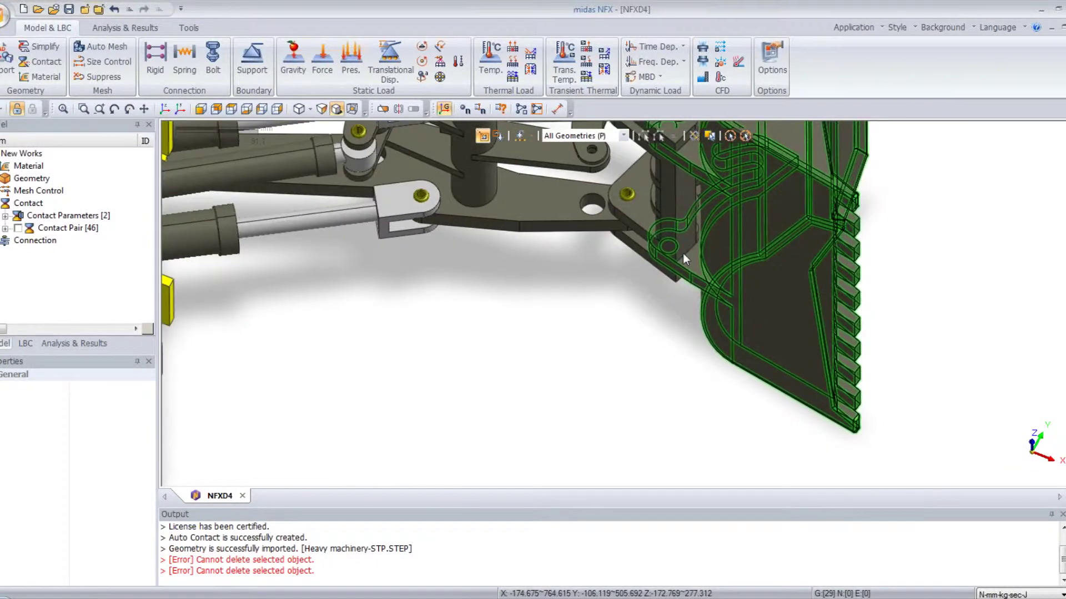
{"action": "left_click", "coordinate": [322, 56]}
{"action": "left_click", "coordinate": [780, 291]}
{"action": "middle_click_drag", "start_coordinate": [498, 321], "coordinate": [166, 322]}
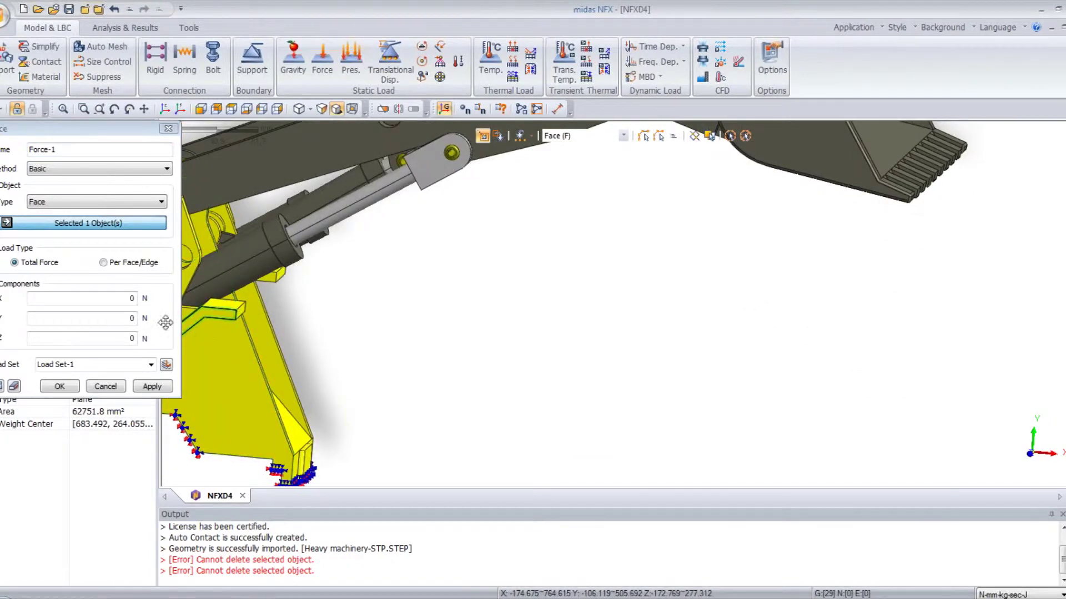
{"action": "left_click", "coordinate": [114, 339]}
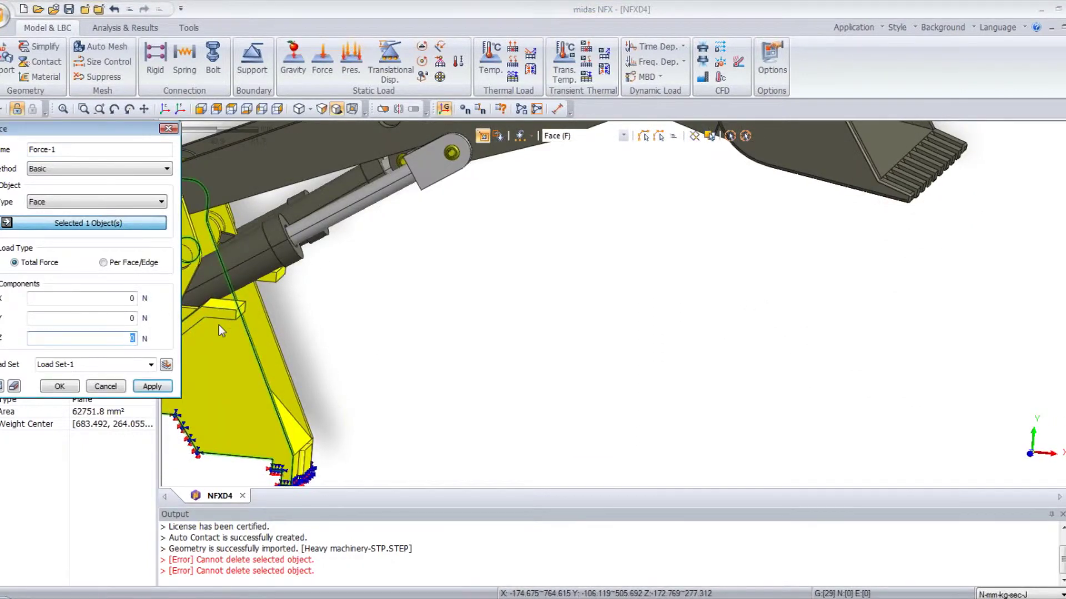
{"action": "type", "text": "-2000"}
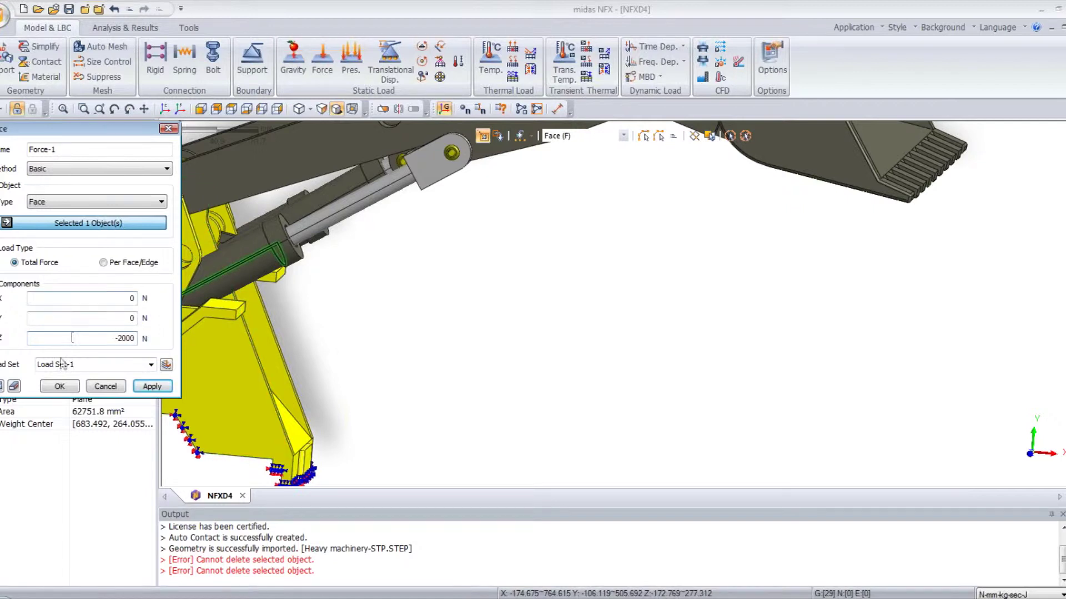
{"action": "left_click", "coordinate": [57, 387]}
Edit the force on the bucket's underside to act in the negative Y direction, with its Z component set to 0 N.
{"action": "scroll", "coordinate": [606, 313], "scroll_direction": "up", "scroll_amount": 4}
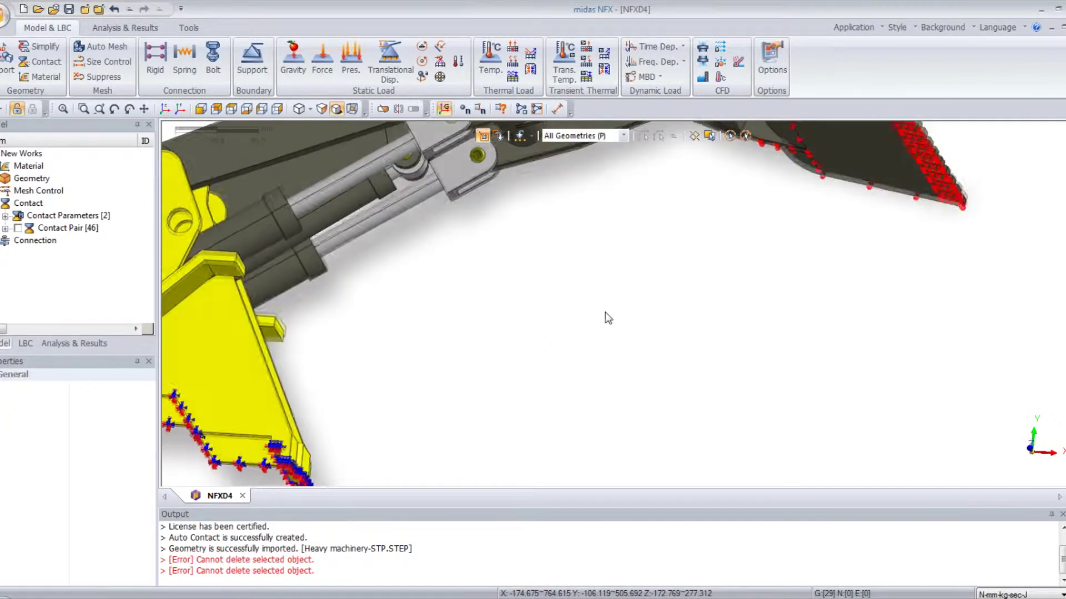
{"action": "scroll", "coordinate": [608, 315], "scroll_direction": "down", "scroll_amount": 5}
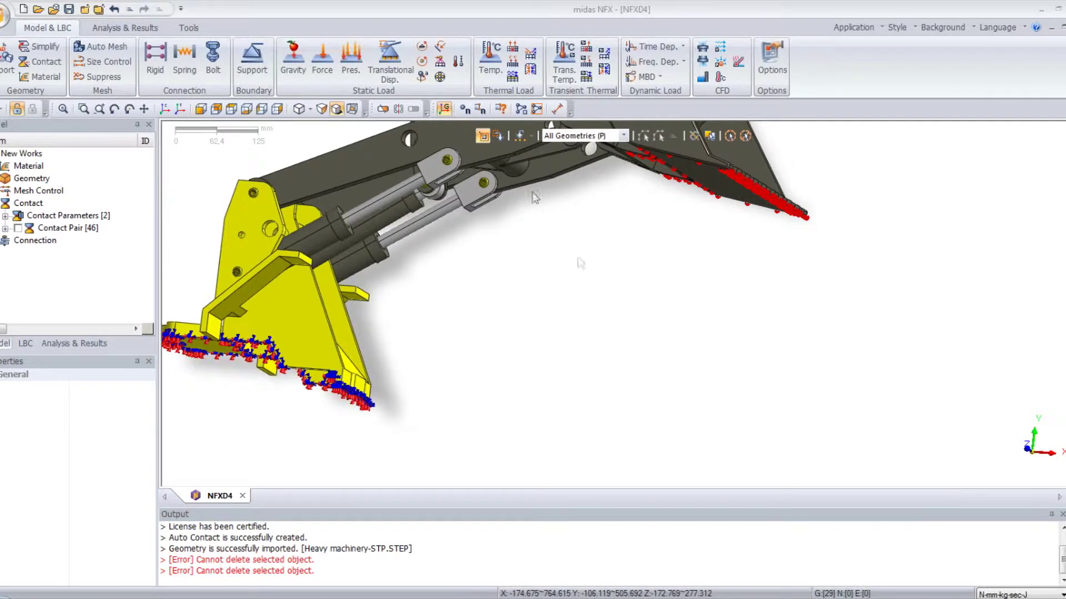
{"action": "middle_click_drag", "start_coordinate": [532, 192], "coordinate": [570, 278]}
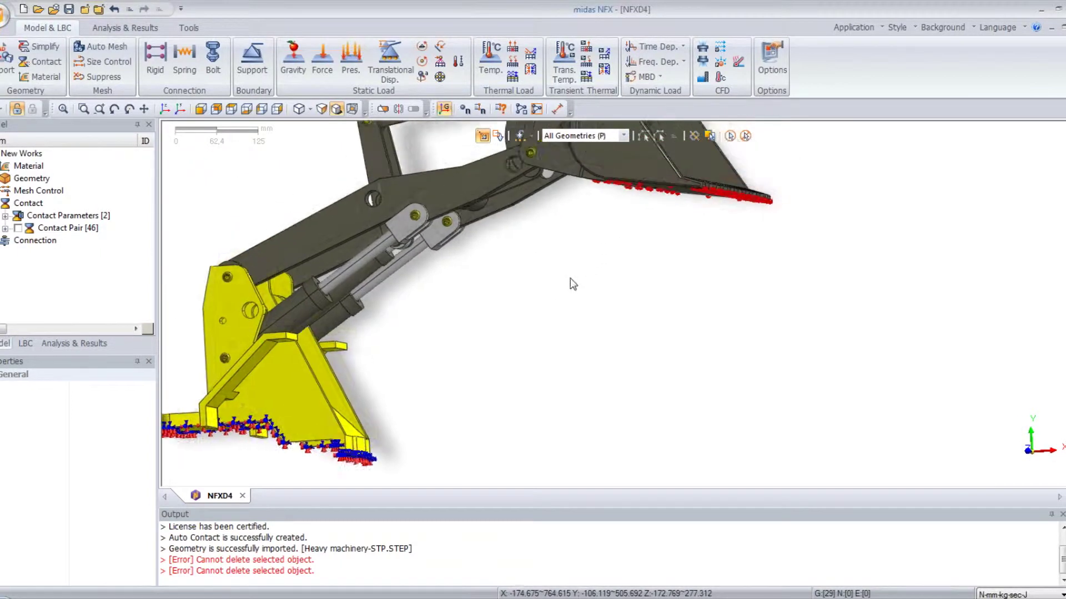
{"action": "left_click", "coordinate": [592, 135]}
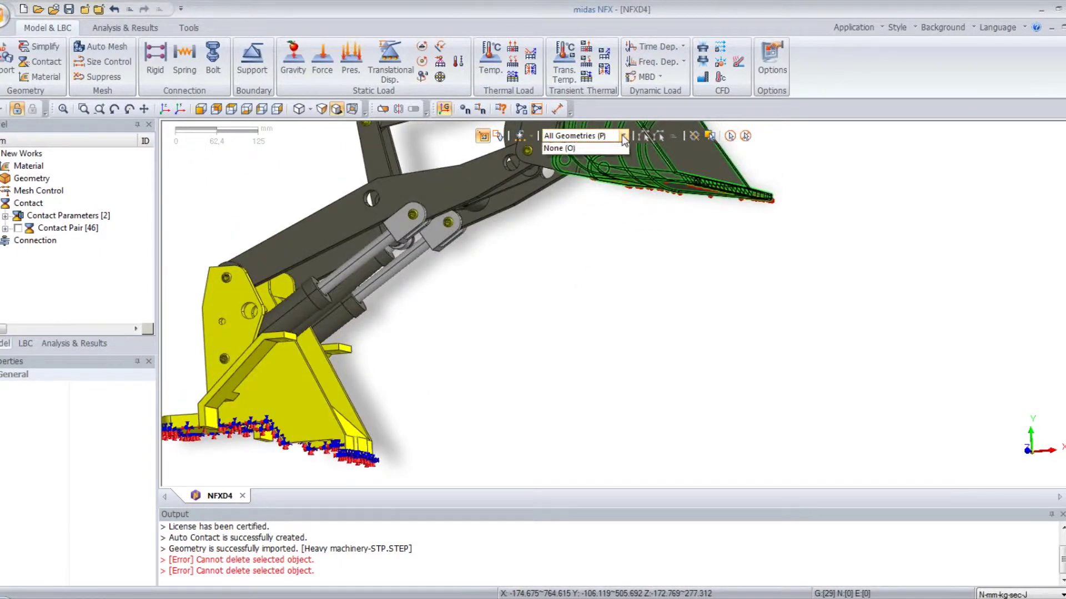
{"action": "left_click", "coordinate": [569, 195]}
{"action": "left_click", "coordinate": [725, 204]}
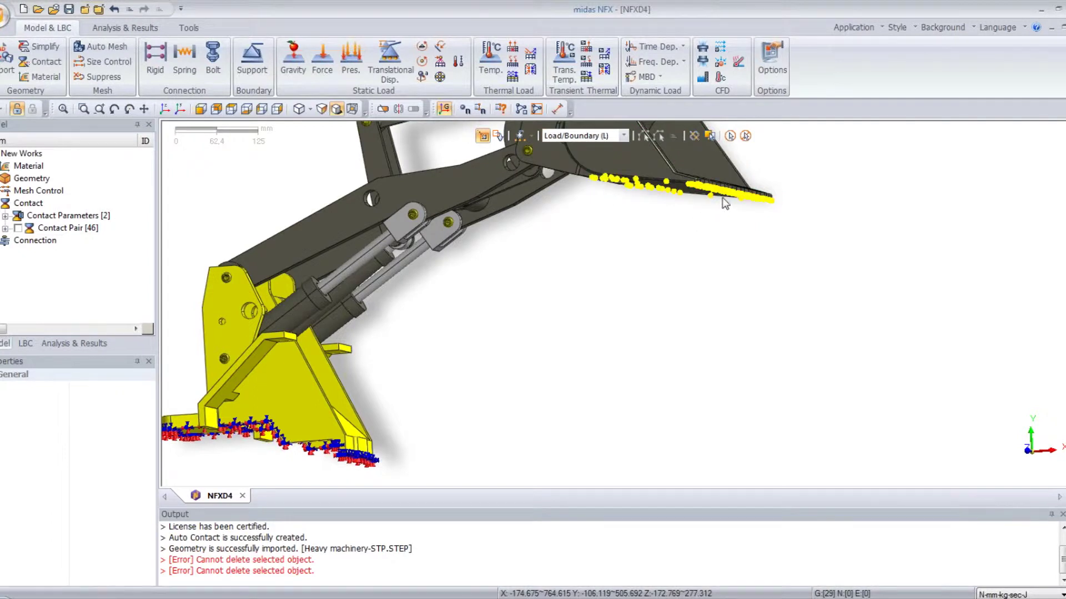
{"action": "right_click", "coordinate": [723, 196]}
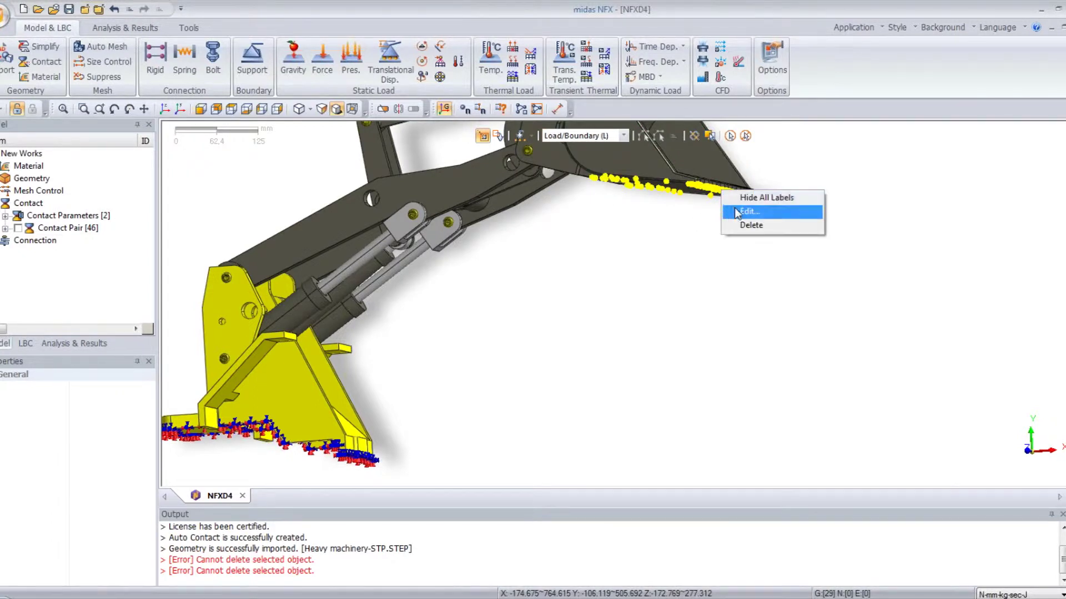
{"action": "left_click", "coordinate": [738, 209]}
{"action": "left_click_drag", "start_coordinate": [846, 411], "coordinate": [908, 411]}
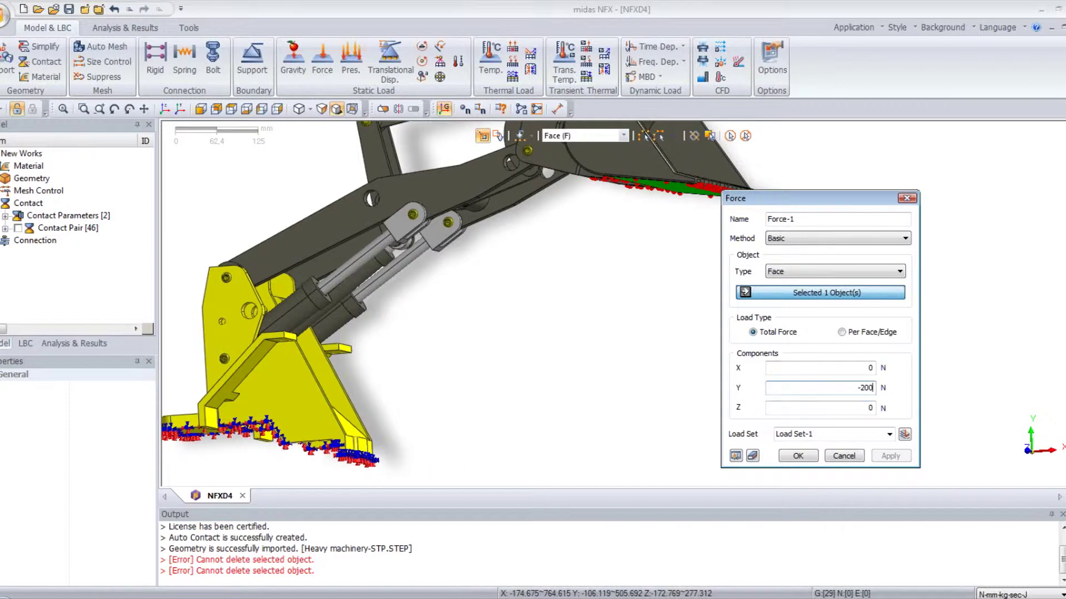
{"action": "left_click", "coordinate": [796, 457]}
Start generating a mesh on all 29 parts with the High Speed Tetra Mesher and a maximum element size of 20.855 mm.
{"action": "middle_click_drag", "start_coordinate": [572, 236], "coordinate": [641, 356]}
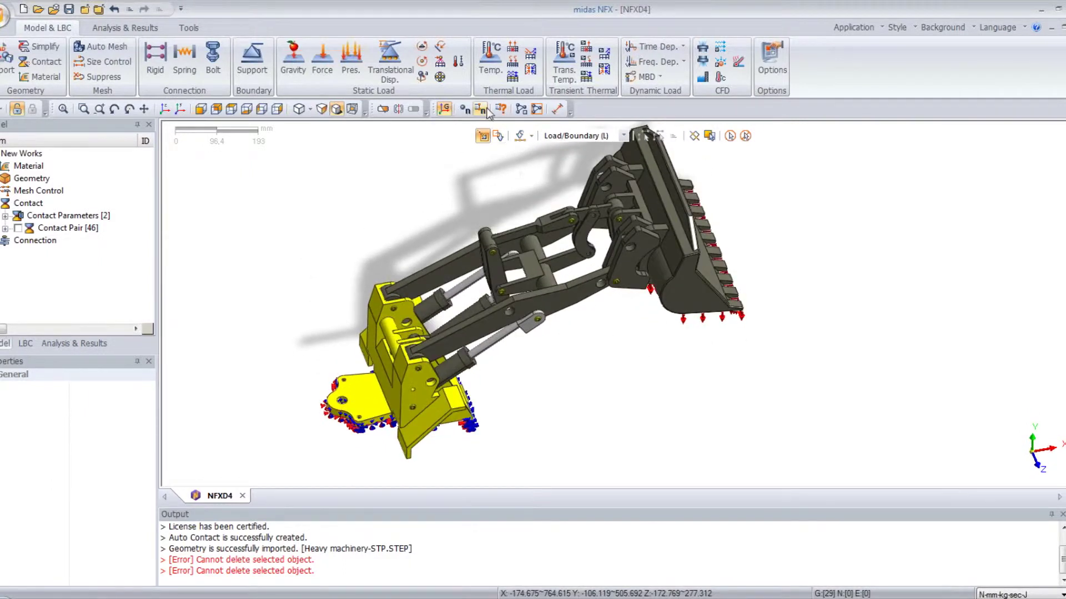
{"action": "middle_click_drag", "start_coordinate": [537, 186], "coordinate": [561, 191]}
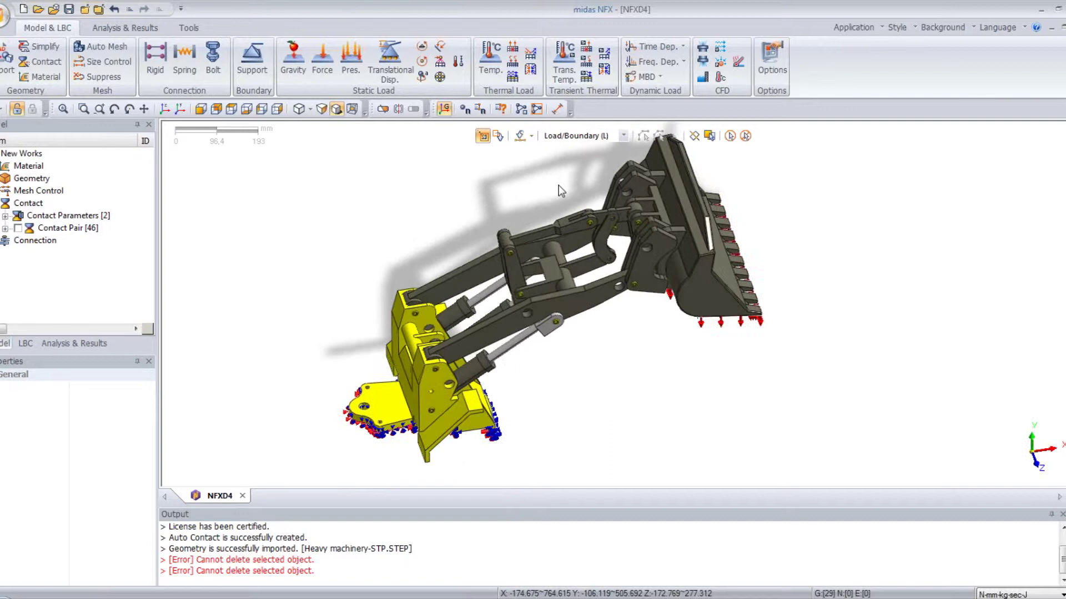
{"action": "left_click", "coordinate": [102, 46]}
{"action": "left_click_drag", "start_coordinate": [78, 130], "coordinate": [161, 147]}
{"action": "left_click", "coordinate": [729, 136]}
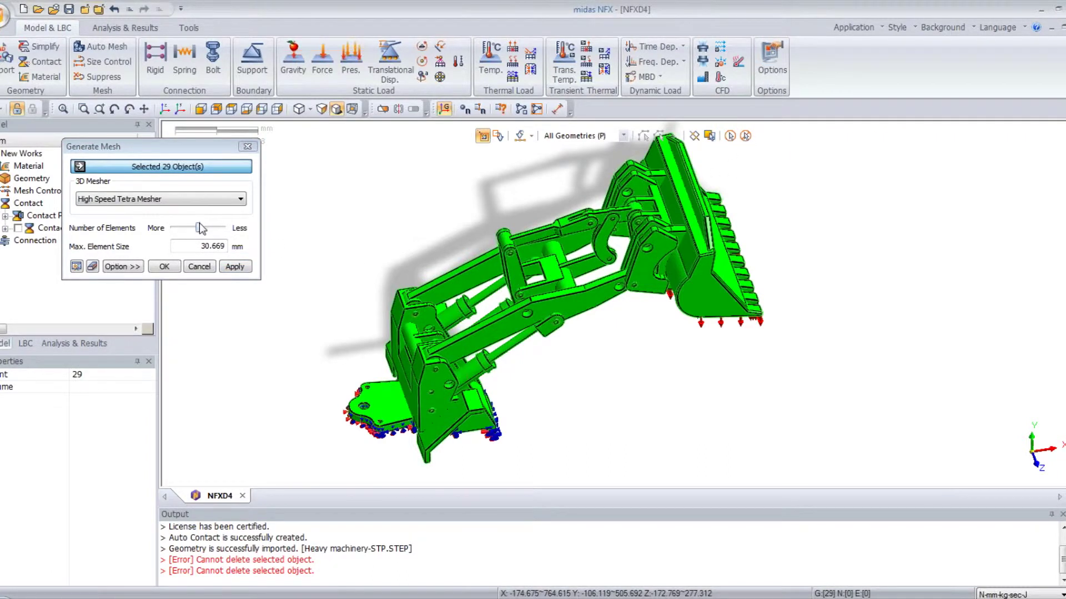
{"action": "left_click_drag", "start_coordinate": [199, 229], "coordinate": [197, 236]}
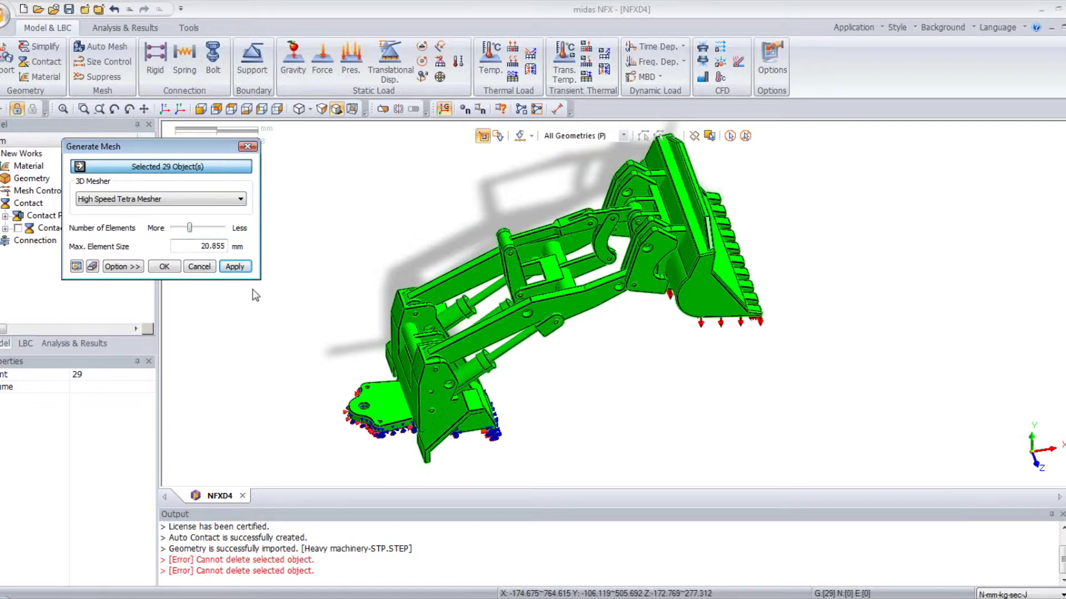
Turn off higher-order elements in the mesh options and generate the tetrahedral mesh on the whole loader assembly.
{"action": "left_click", "coordinate": [123, 267]}
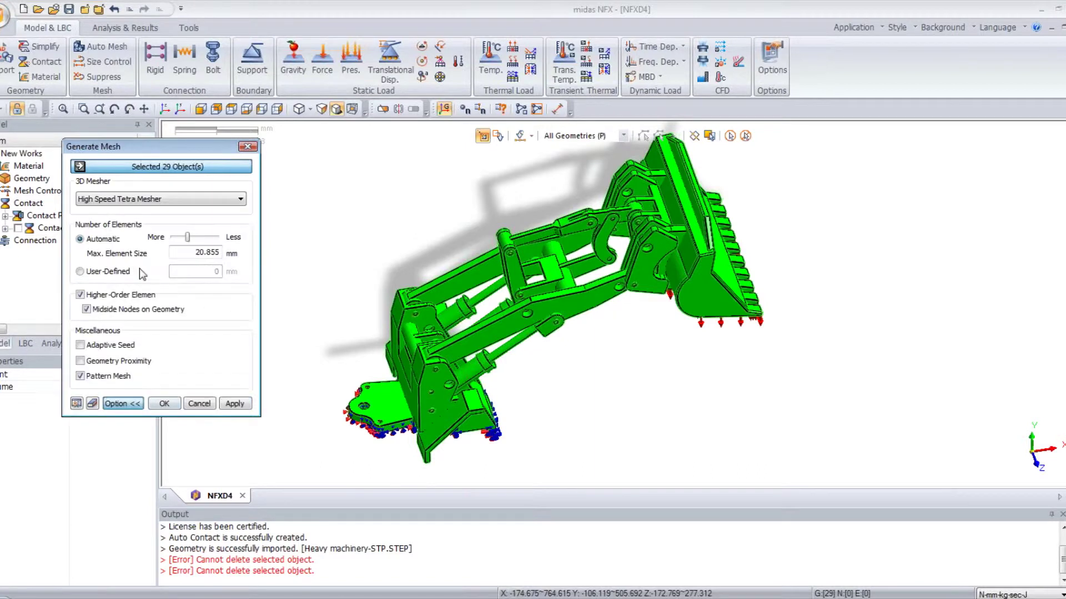
{"action": "left_click", "coordinate": [80, 296]}
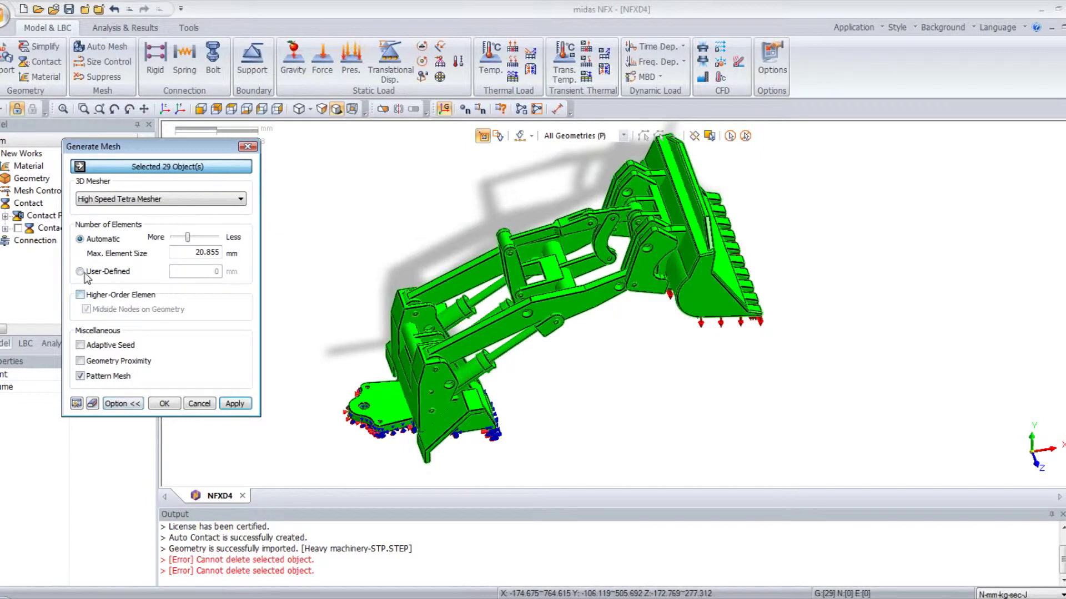
{"action": "left_click", "coordinate": [137, 404]}
{"action": "left_click", "coordinate": [233, 265]}
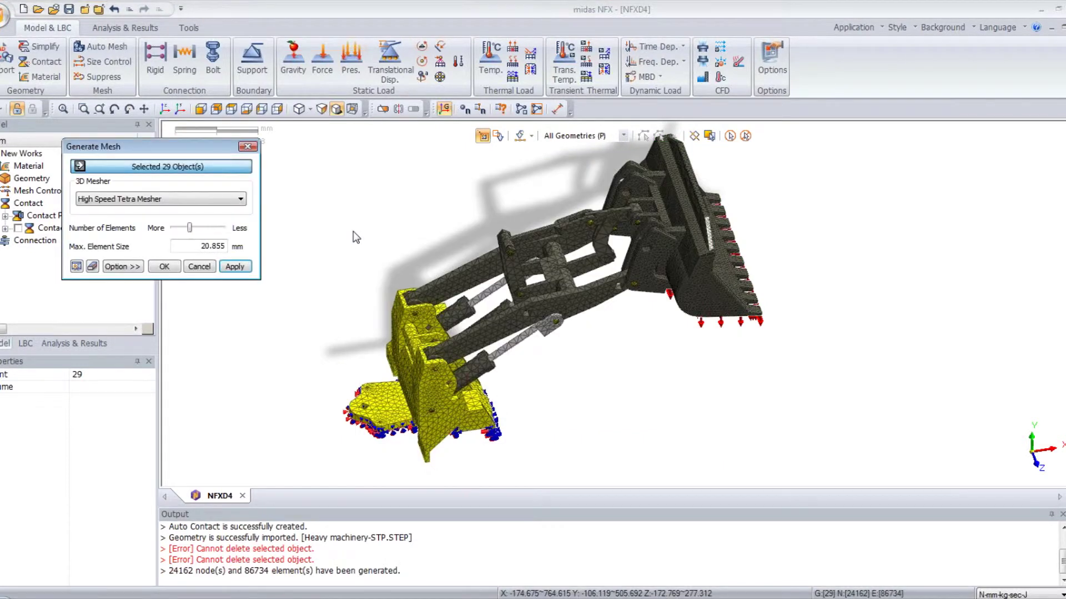
{"action": "middle_click_drag", "start_coordinate": [767, 341], "coordinate": [661, 370]}
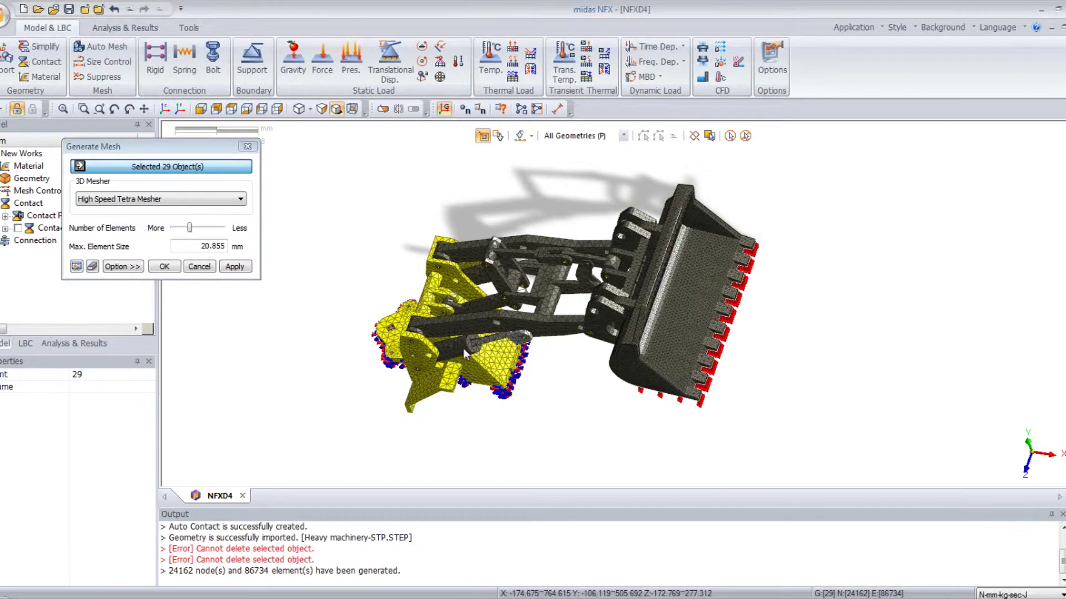
{"action": "middle_click_drag", "start_coordinate": [624, 324], "coordinate": [703, 287], "text": "ctrl"}
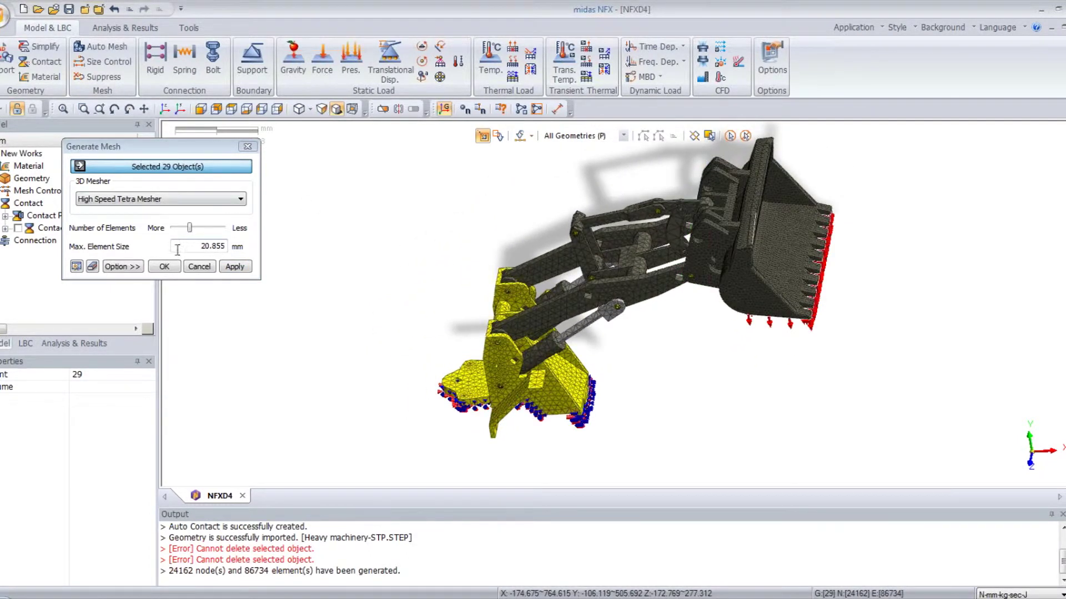
{"action": "left_click", "coordinate": [199, 267]}
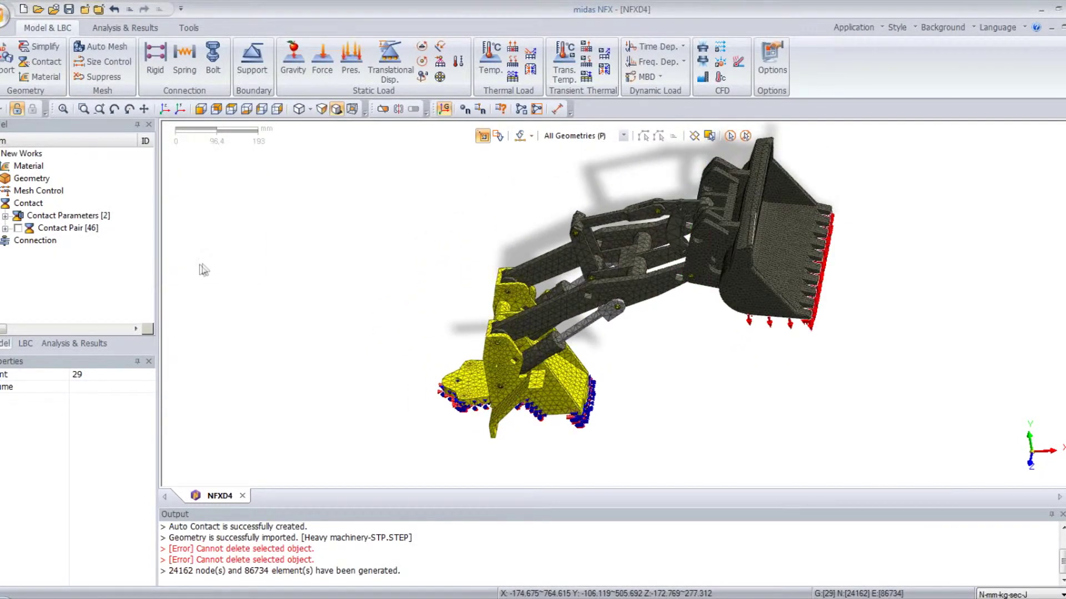
Create a Linear Static analysis case for the meshed loader assembly.
{"action": "left_click", "coordinate": [83, 345]}
{"action": "left_click", "coordinate": [31, 167]}
{"action": "right_click", "coordinate": [31, 165]}
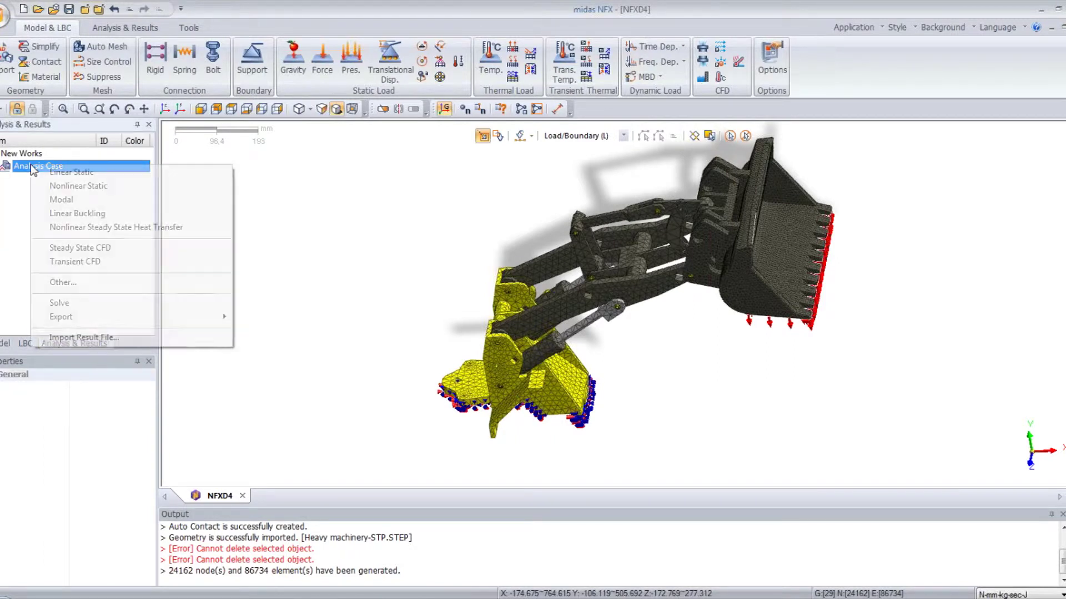
{"action": "left_click", "coordinate": [68, 171]}
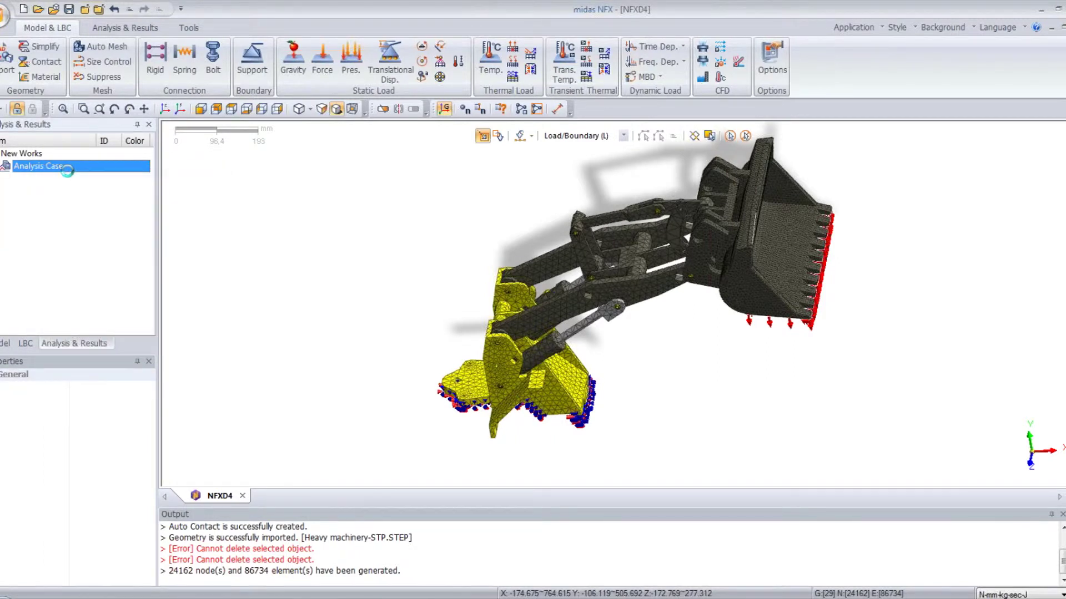
Solve the linear static analysis case, saving the model as NFXD4 in the heavy-machinery folder.
{"action": "right_click", "coordinate": [57, 178]}
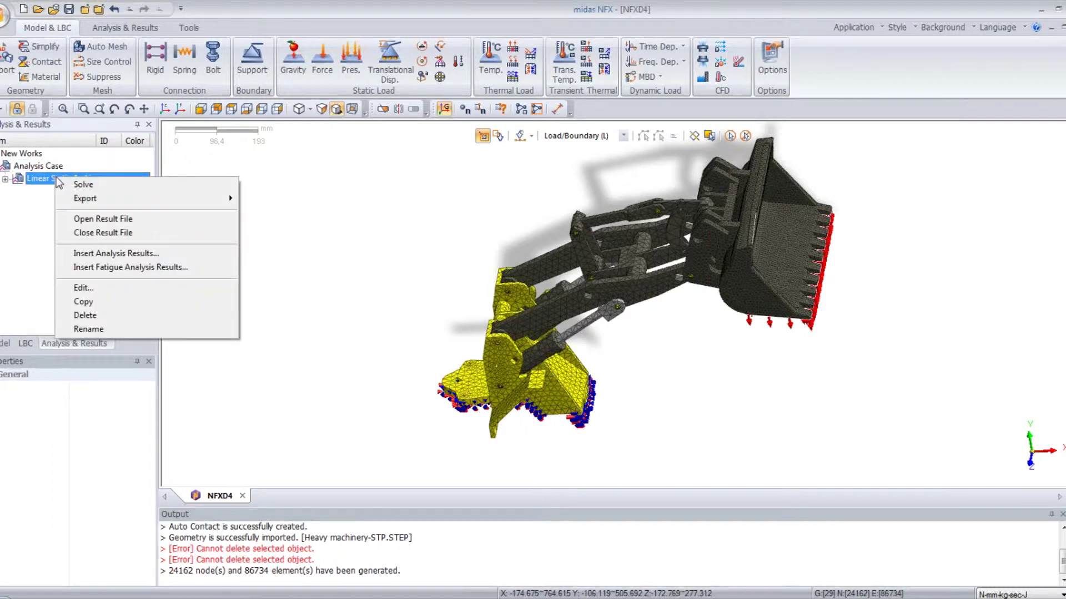
{"action": "left_click", "coordinate": [81, 183]}
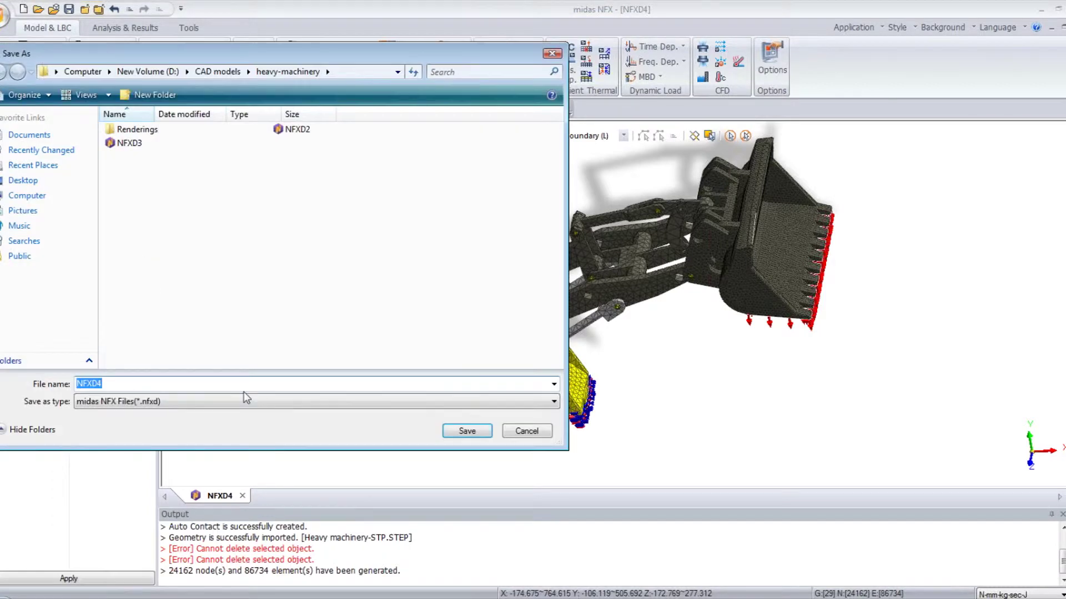
{"action": "left_click", "coordinate": [479, 434]}
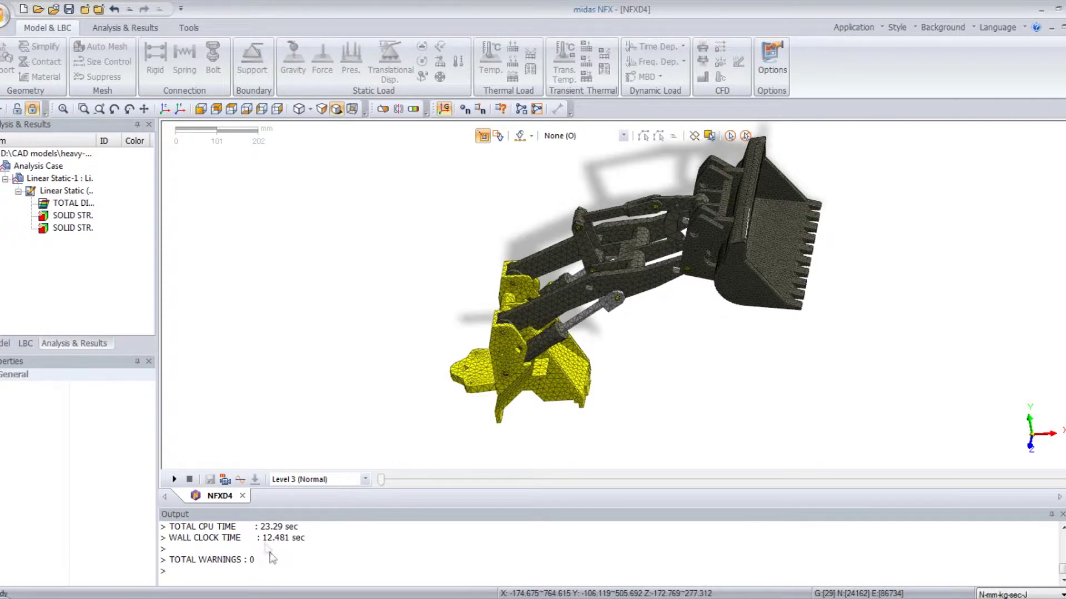
Widen the results tree's item column and display the total displacement contour.
{"action": "scroll", "coordinate": [674, 400], "scroll_direction": "up", "scroll_amount": 3}
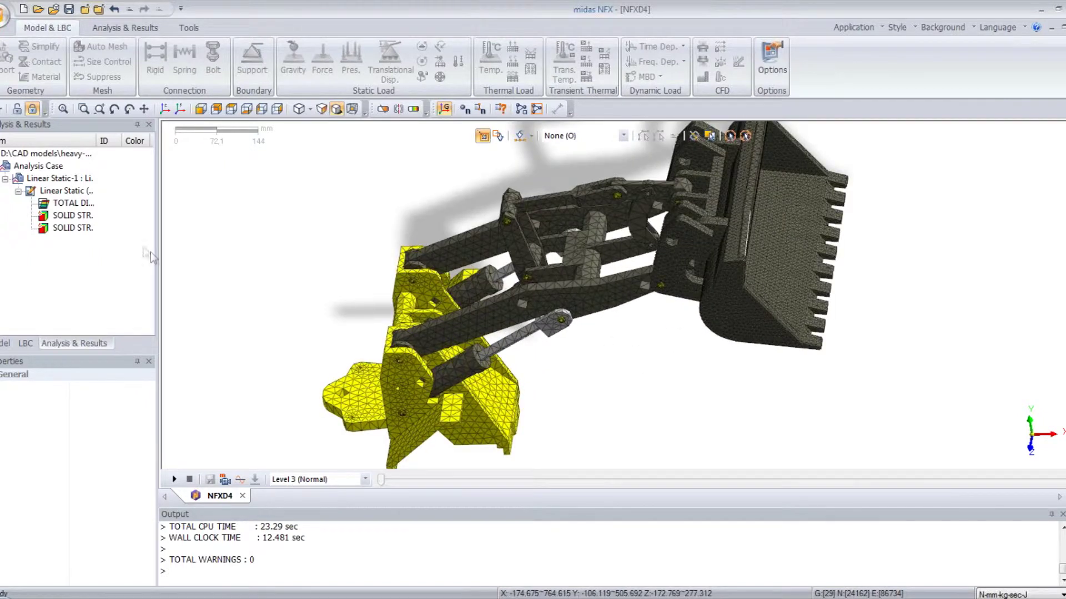
{"action": "left_click_drag", "start_coordinate": [94, 141], "coordinate": [147, 143]}
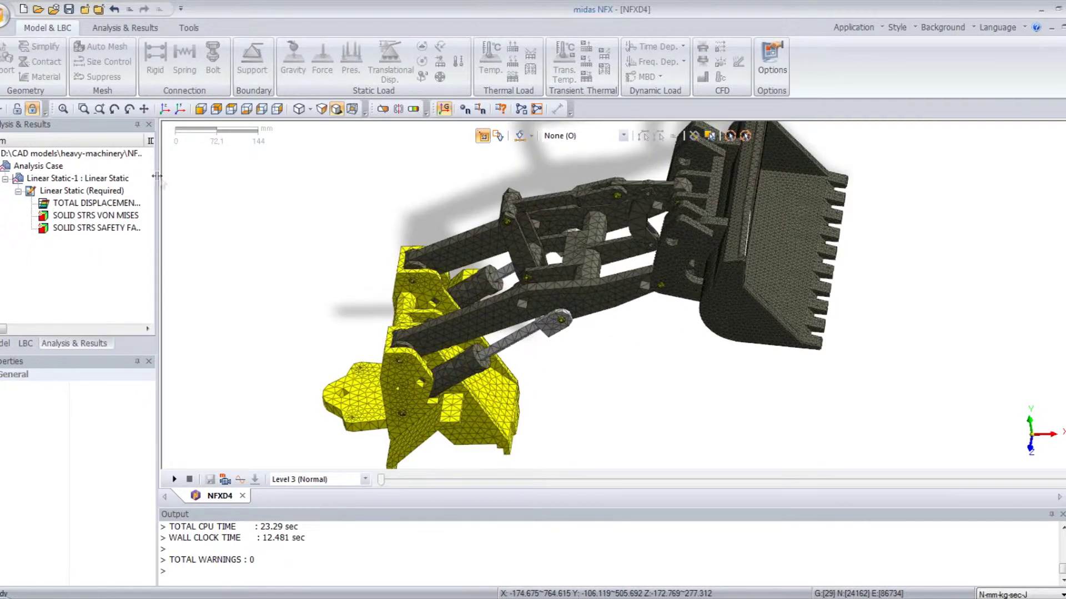
{"action": "double_click", "coordinate": [97, 208]}
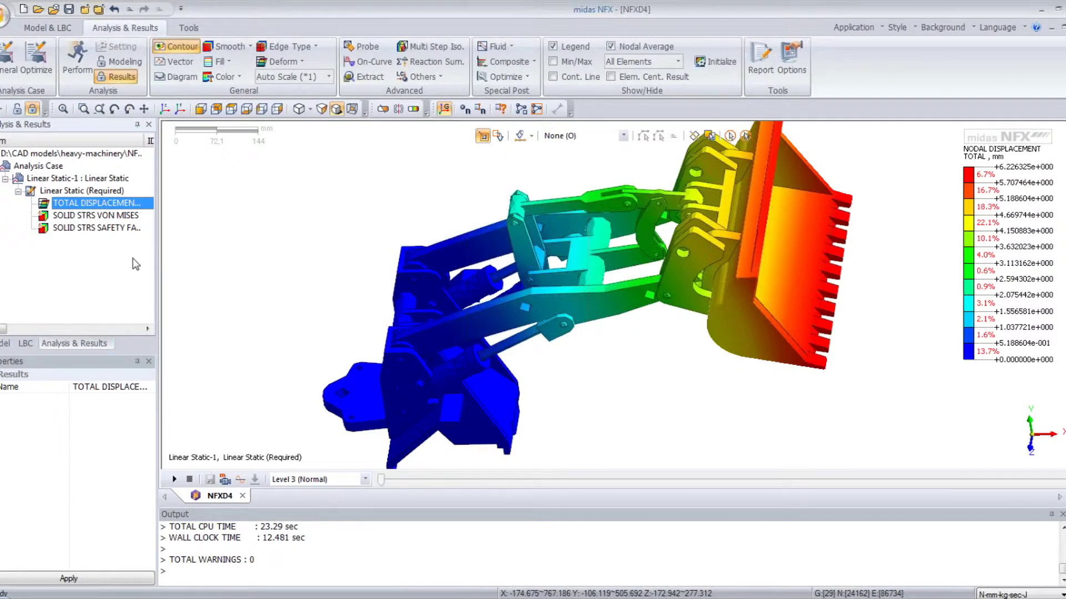
Overlay the undeformed outline on the displacement contour and animate the loader's deformation.
{"action": "middle_click_drag", "start_coordinate": [504, 298], "coordinate": [445, 401]}
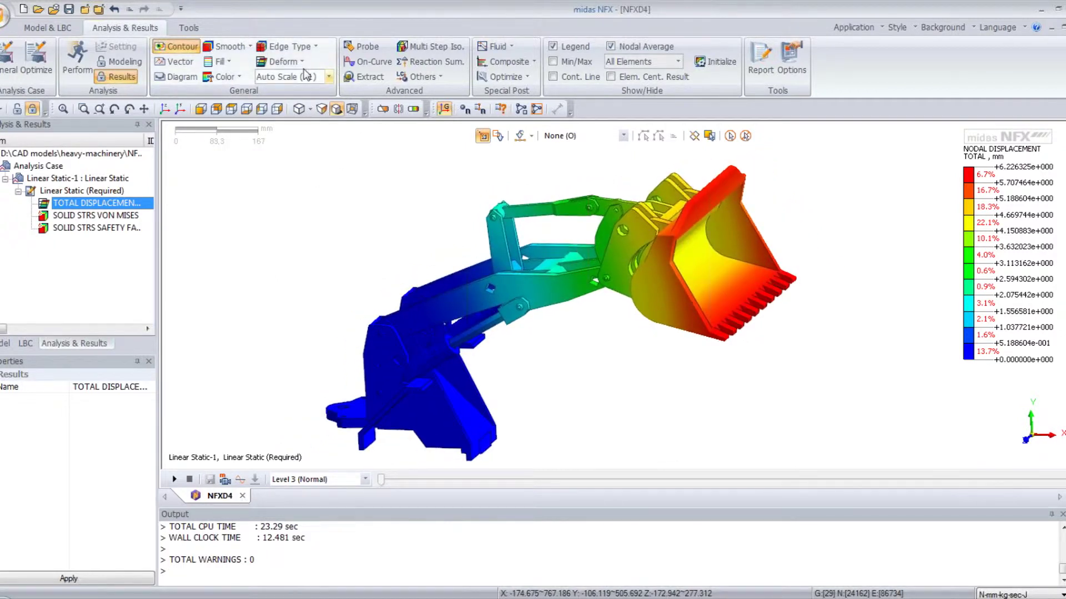
{"action": "left_click", "coordinate": [286, 62]}
{"action": "left_click", "coordinate": [310, 109]}
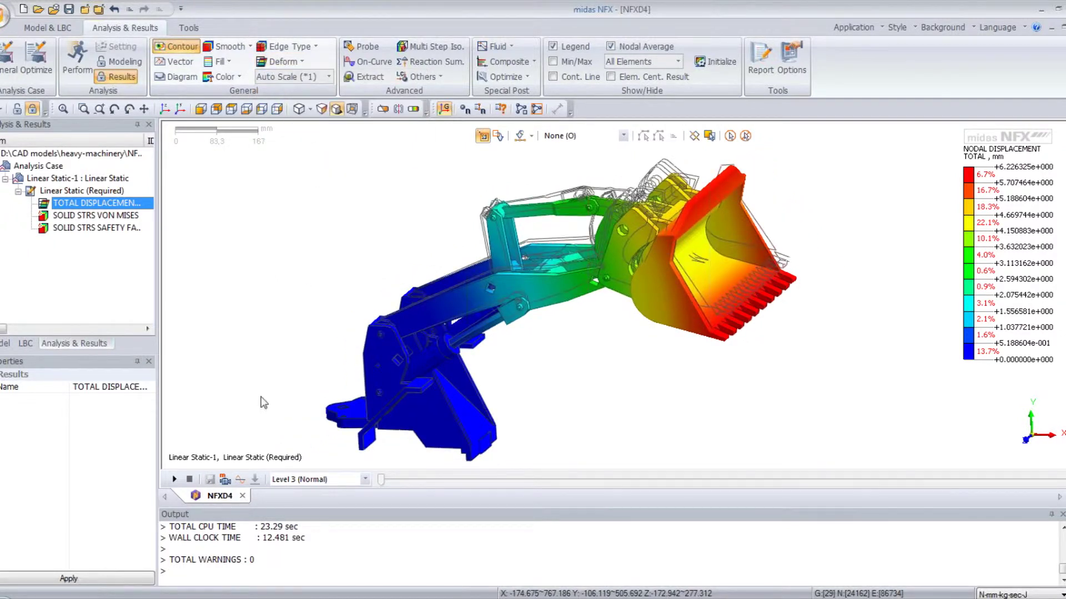
{"action": "left_click", "coordinate": [175, 479]}
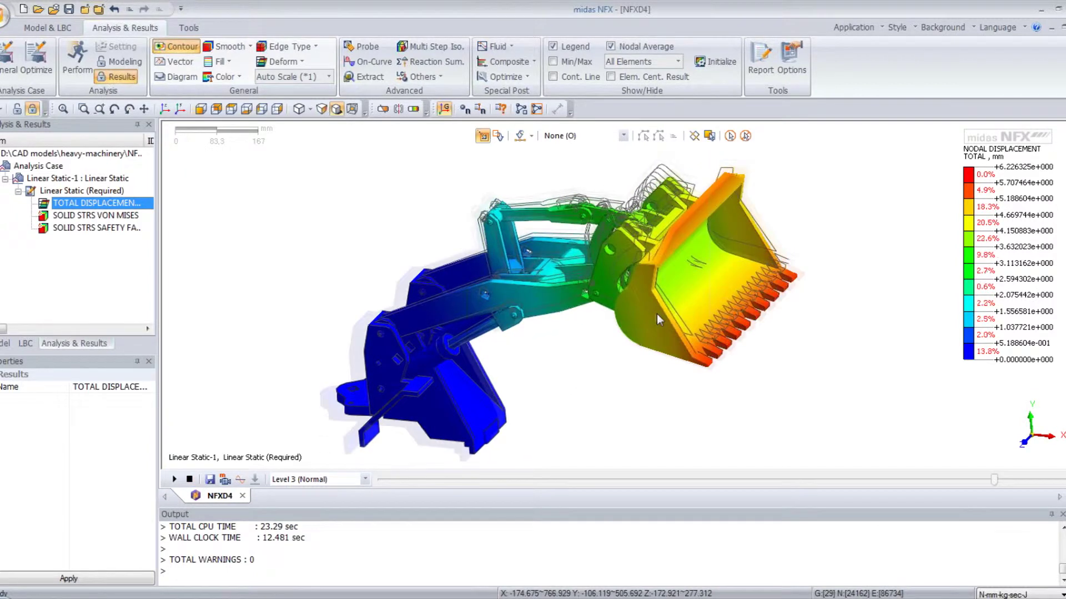
{"action": "scroll", "coordinate": [650, 311], "scroll_direction": "up", "scroll_amount": 2}
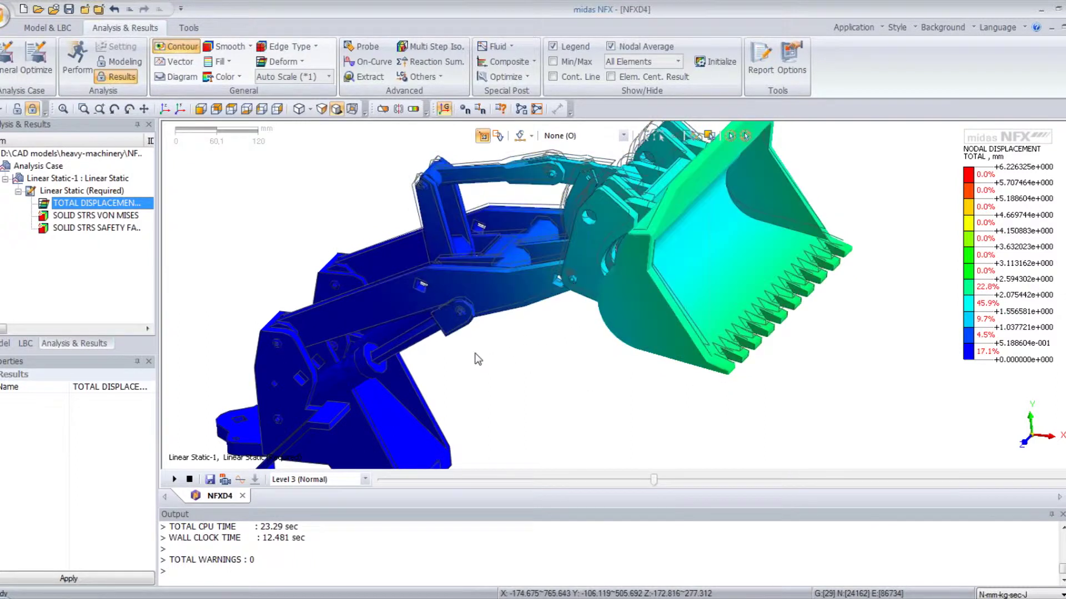
Switch the contour to the solid von Mises stress result and stop the animation.
{"action": "left_click", "coordinate": [113, 216]}
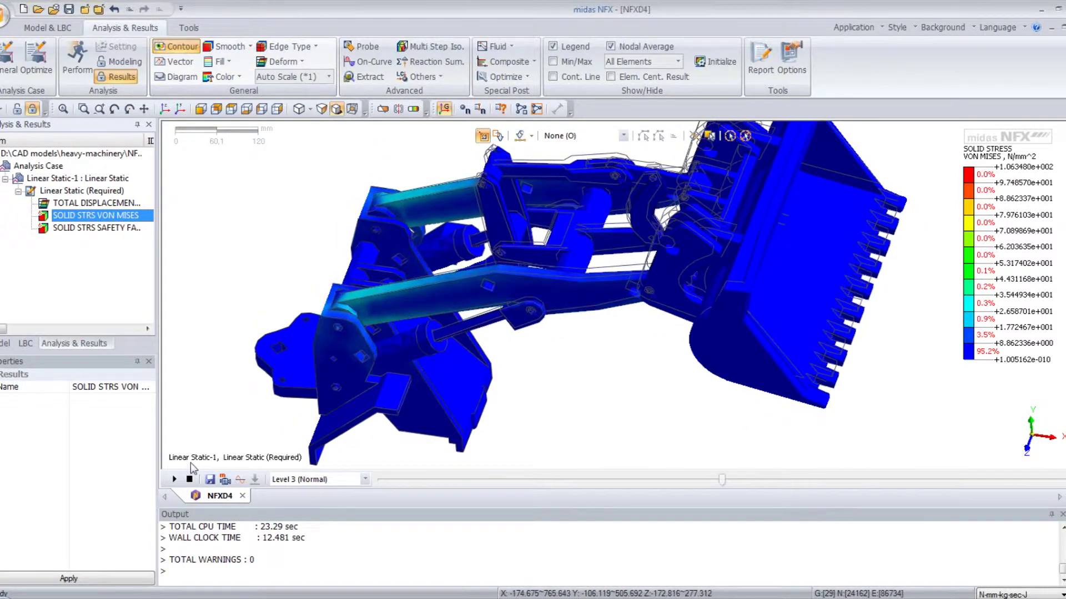
{"action": "left_click", "coordinate": [190, 479]}
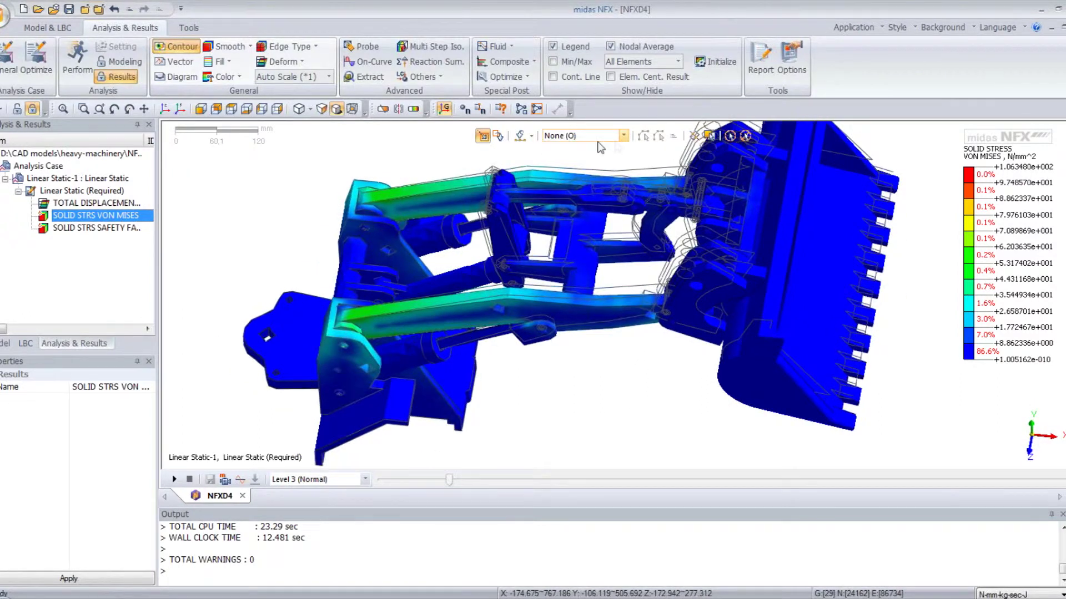
Select the lift arm frame as a geometry part and show only that part in the von Mises stress plot.
{"action": "left_click", "coordinate": [623, 135]}
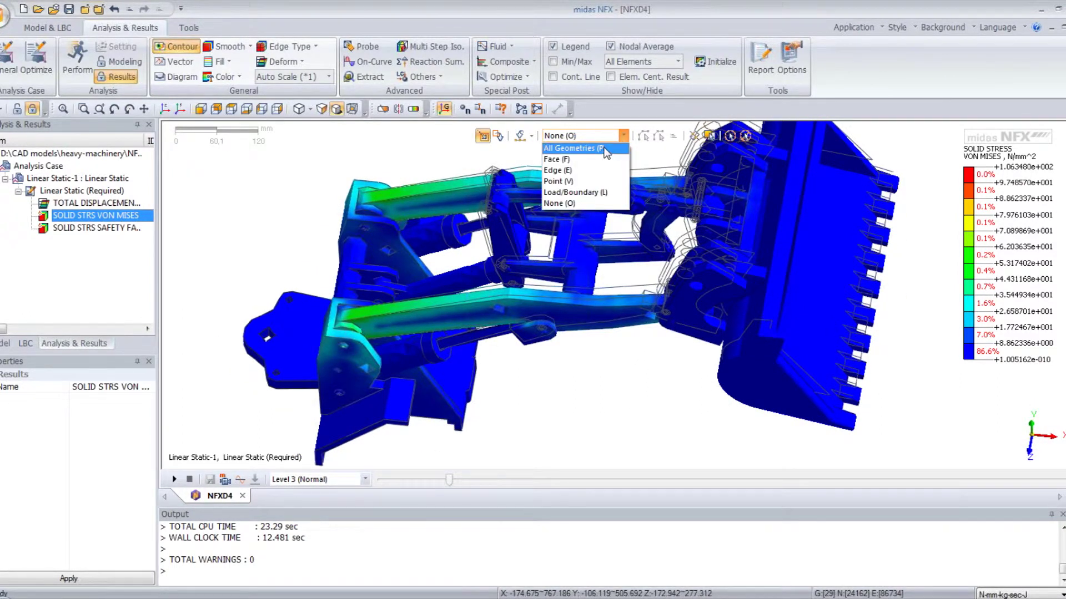
{"action": "left_click", "coordinate": [606, 153]}
{"action": "left_click", "coordinate": [450, 303]}
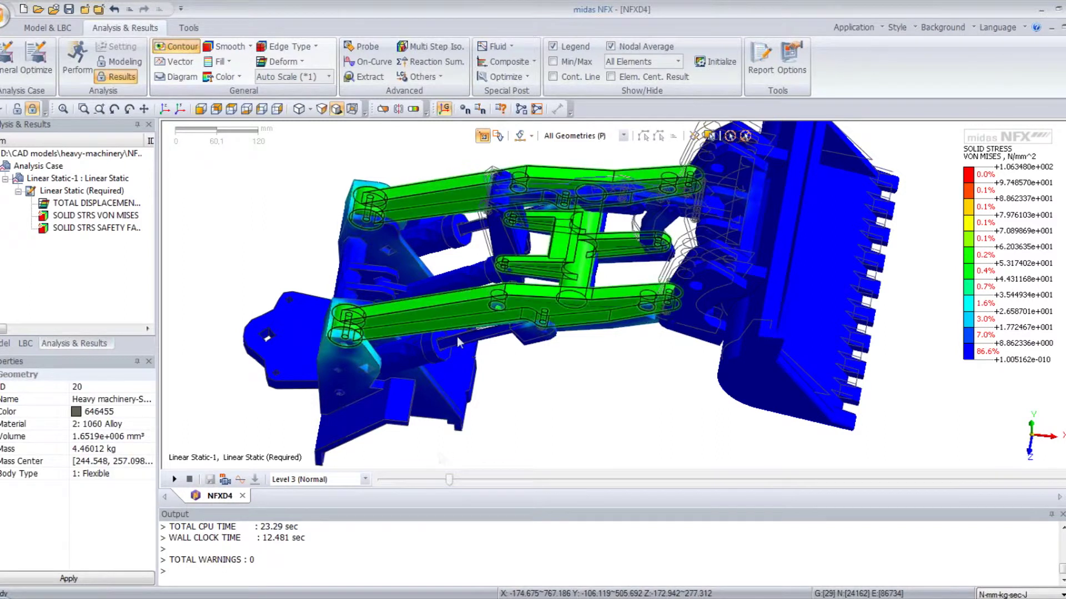
{"action": "right_click", "coordinate": [470, 304]}
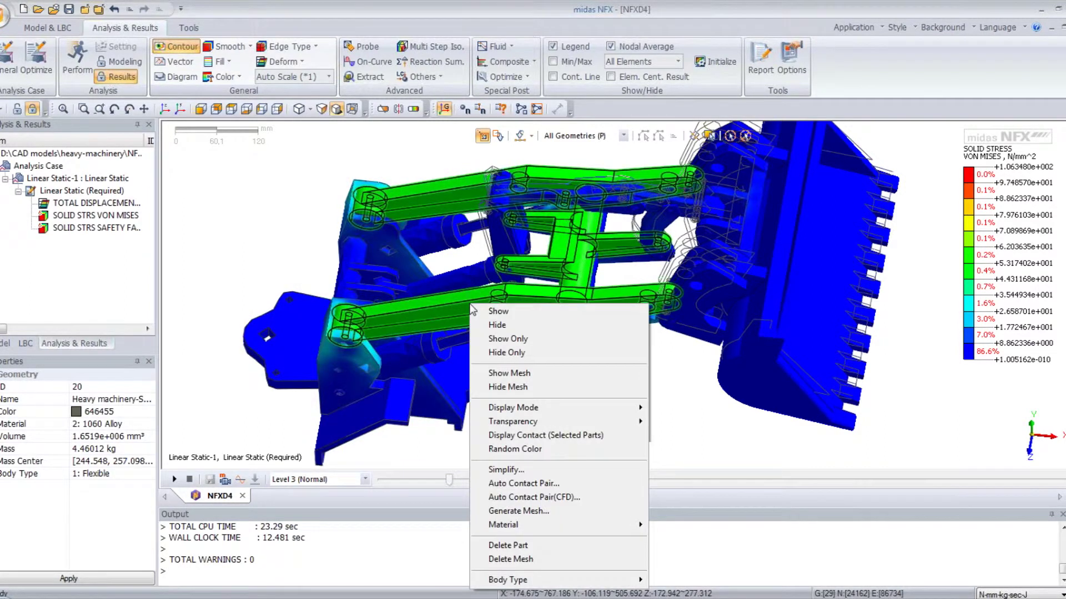
{"action": "left_click", "coordinate": [497, 339]}
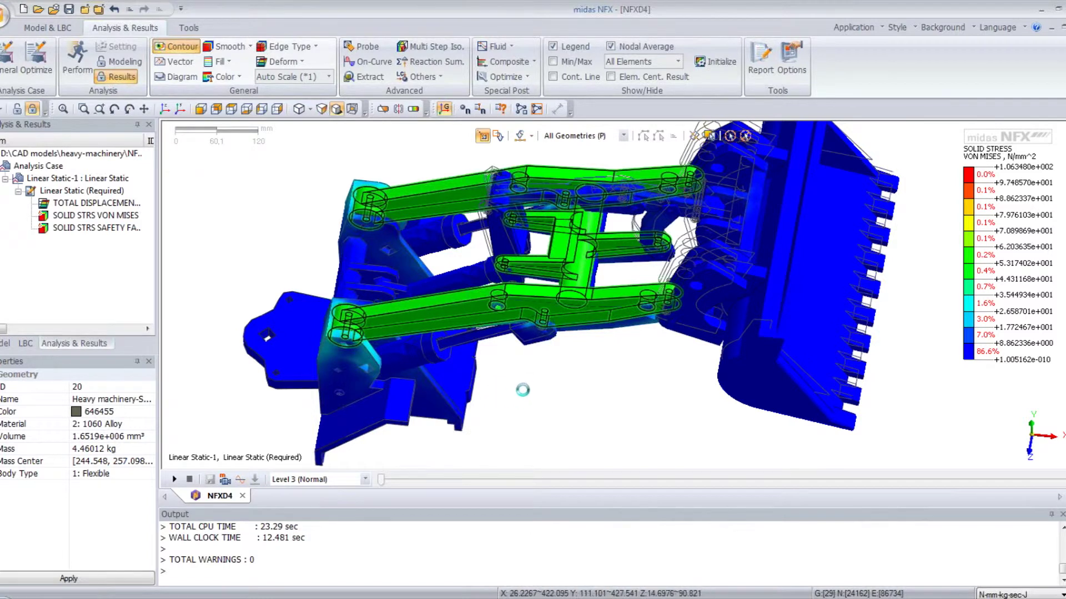
Clip the isolated lift arm frame's von Mises plot with a capped iso surface, keeping the upper part above 34.22 N/mm², and inspect it.
{"action": "middle_click_drag", "start_coordinate": [515, 373], "coordinate": [498, 334]}
{"action": "scroll", "coordinate": [397, 344], "scroll_direction": "up", "scroll_amount": 3}
{"action": "scroll", "coordinate": [405, 339], "scroll_direction": "up", "scroll_amount": 1}
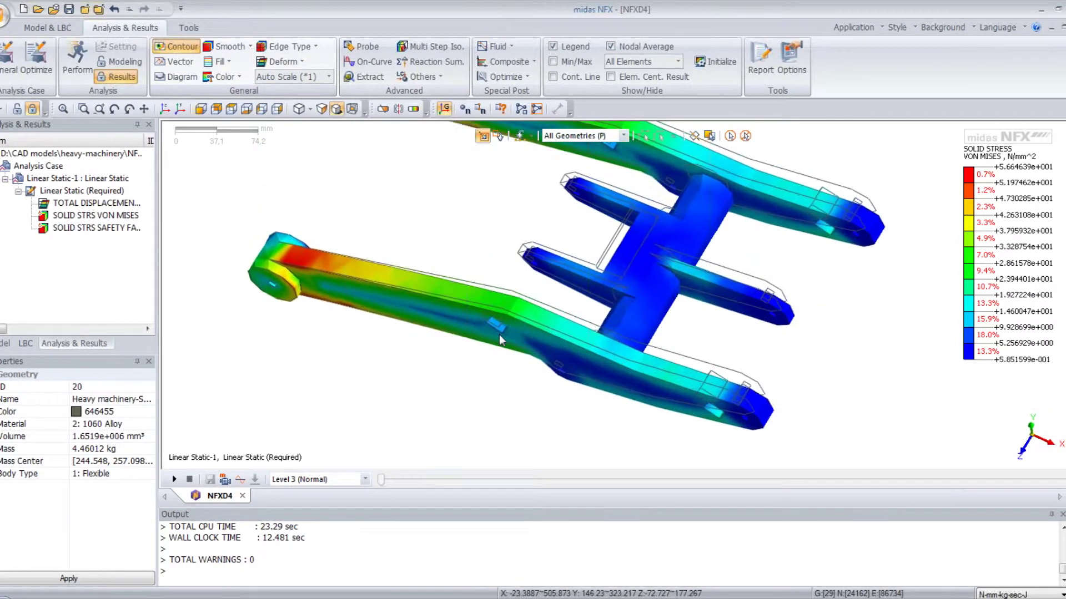
{"action": "middle_click_drag", "start_coordinate": [864, 312], "coordinate": [803, 279]}
{"action": "middle_click_drag", "start_coordinate": [520, 174], "coordinate": [515, 203]}
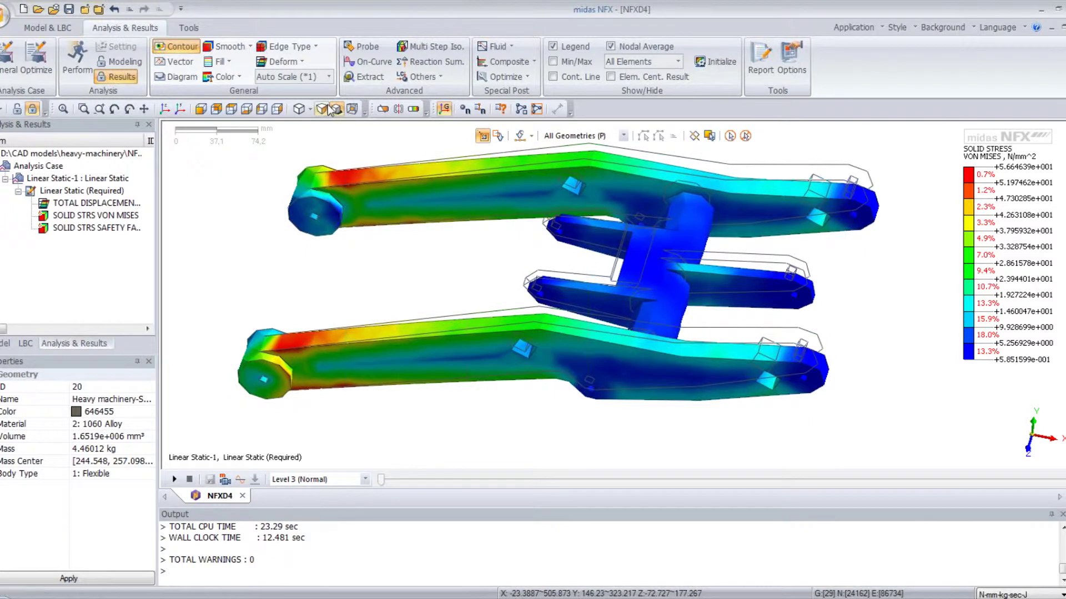
{"action": "left_click", "coordinate": [414, 109]}
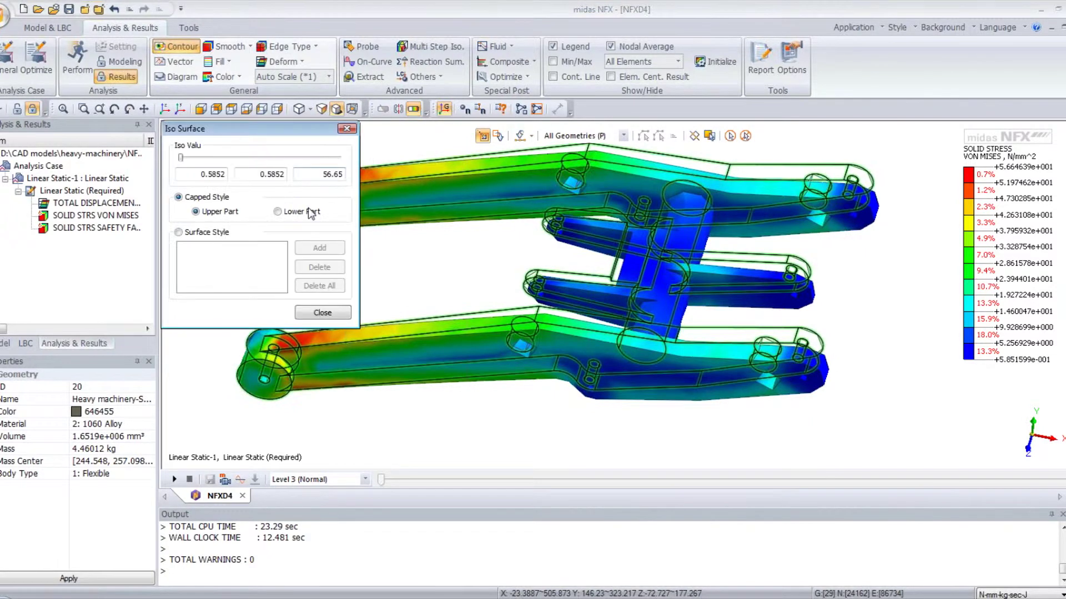
{"action": "left_click", "coordinate": [194, 159]}
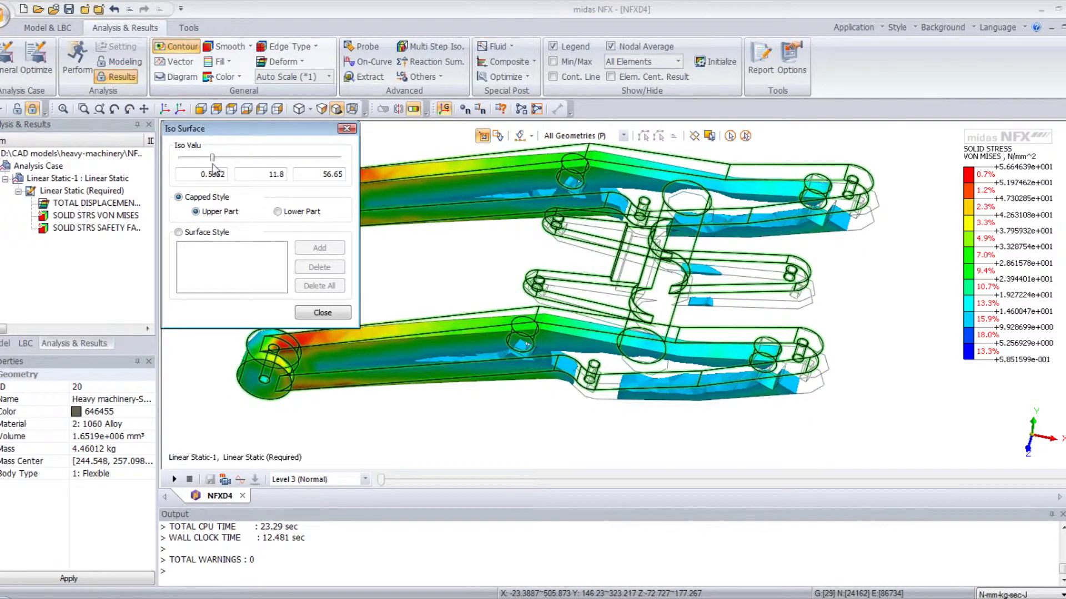
{"action": "left_click", "coordinate": [228, 159]}
{"action": "left_click", "coordinate": [248, 160]}
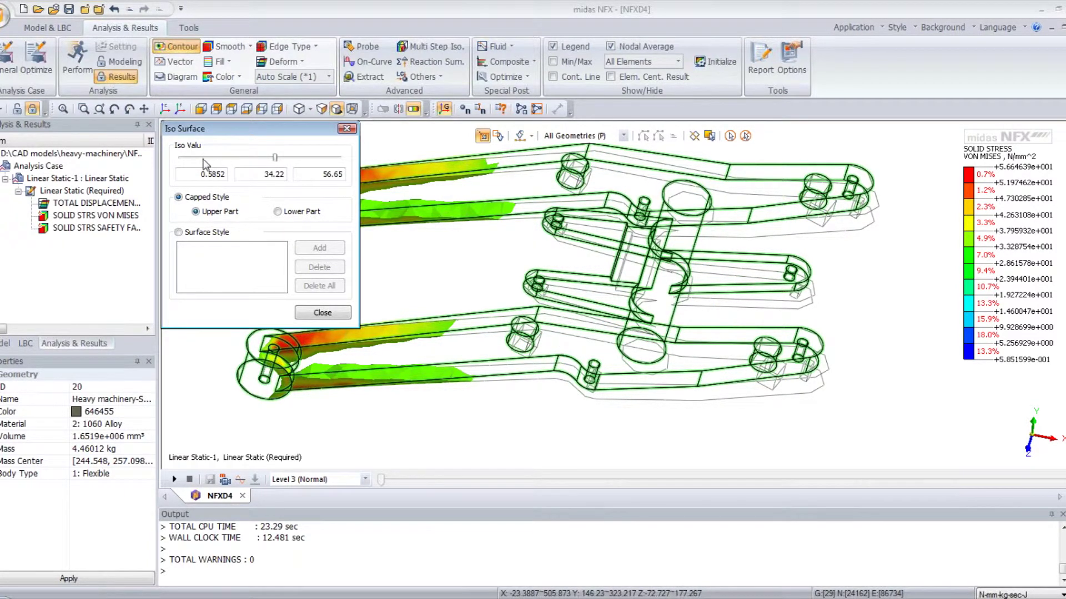
{"action": "left_click", "coordinate": [324, 312]}
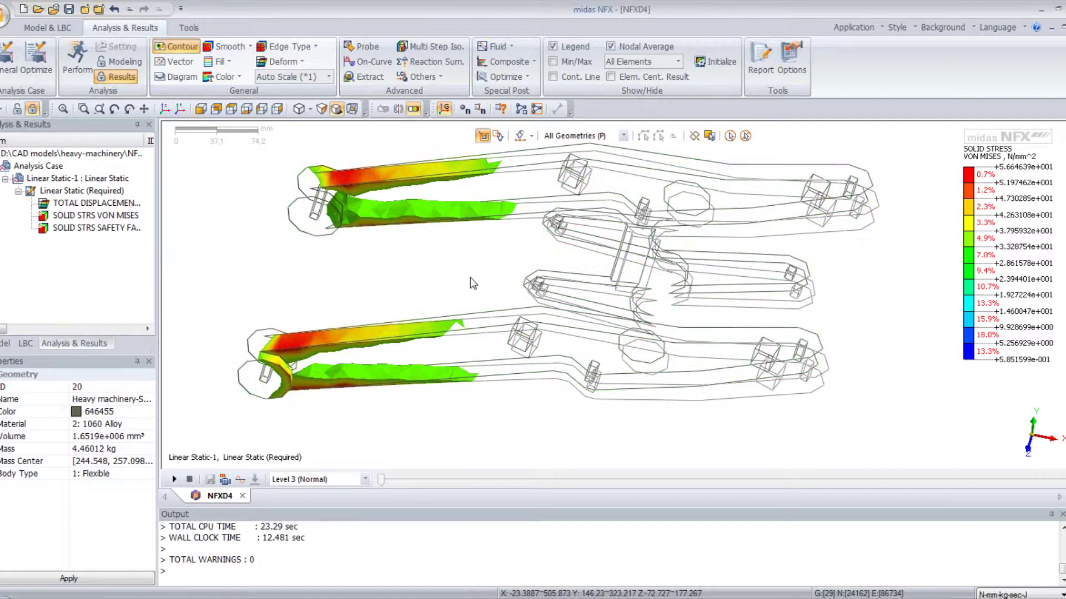
{"action": "middle_click_drag", "start_coordinate": [394, 275], "coordinate": [418, 242]}
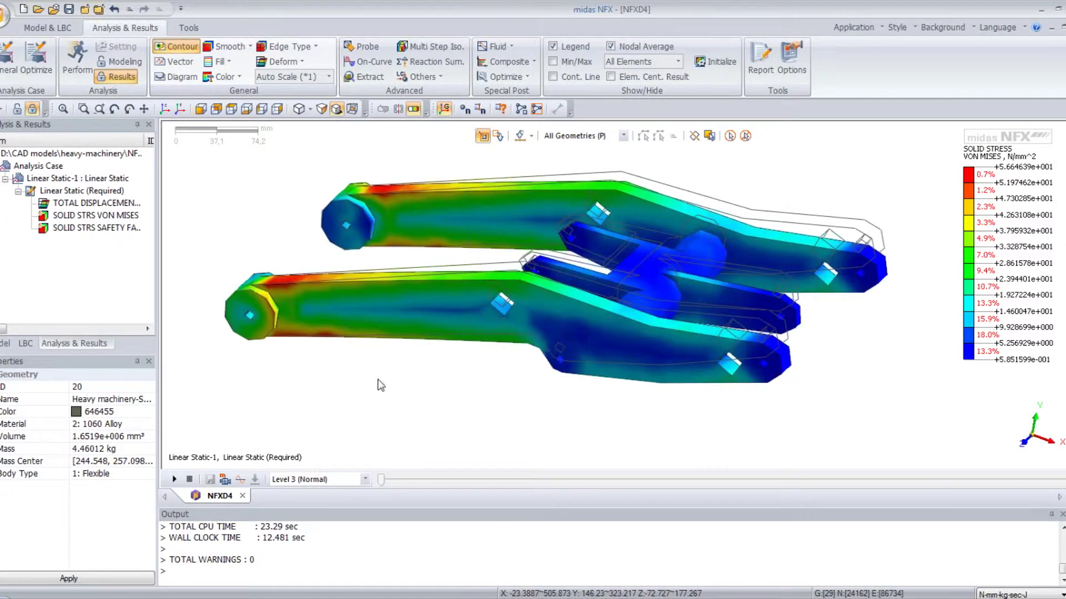
{"action": "middle_click_drag", "start_coordinate": [380, 385], "coordinate": [427, 212]}
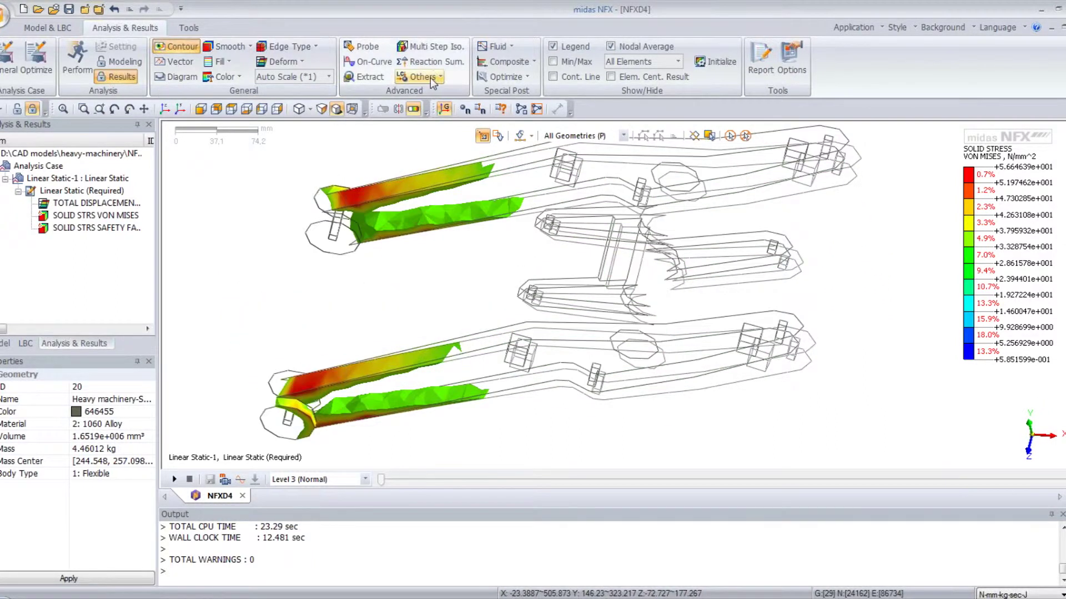
Turn off the iso surface clipping and show all the loader parts in the stress plot again.
{"action": "left_click", "coordinate": [412, 109]}
{"action": "mouse_move", "coordinate": [437, 281]}
{"action": "middle_mouse_down"}
{"action": "mouse_move", "coordinate": [440, 269]}
{"action": "mouse_move", "coordinate": [396, 243]}
{"action": "middle_mouse_up"}
{"action": "scroll", "coordinate": [414, 286], "scroll_direction": "down", "scroll_amount": 3}
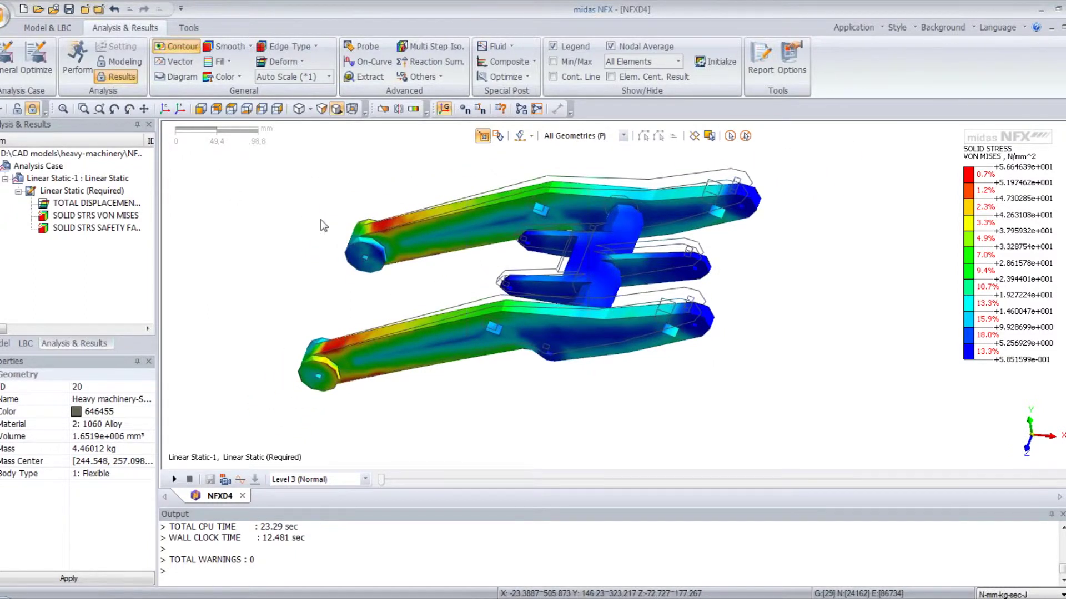
{"action": "right_click", "coordinate": [322, 226]}
{"action": "left_click", "coordinate": [360, 239]}
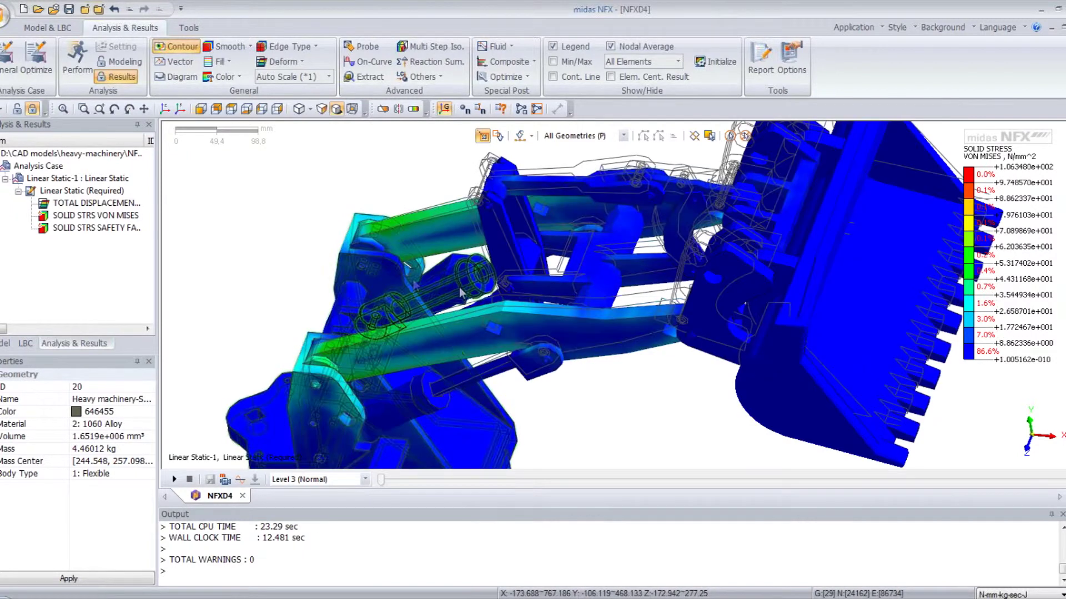
Return from the results to modeling mode and select the Manual-44 contact pair among the model's contact pairs.
{"action": "scroll", "coordinate": [555, 192], "scroll_direction": "up", "scroll_amount": 5}
{"action": "middle_click_drag", "start_coordinate": [535, 193], "coordinate": [521, 172]}
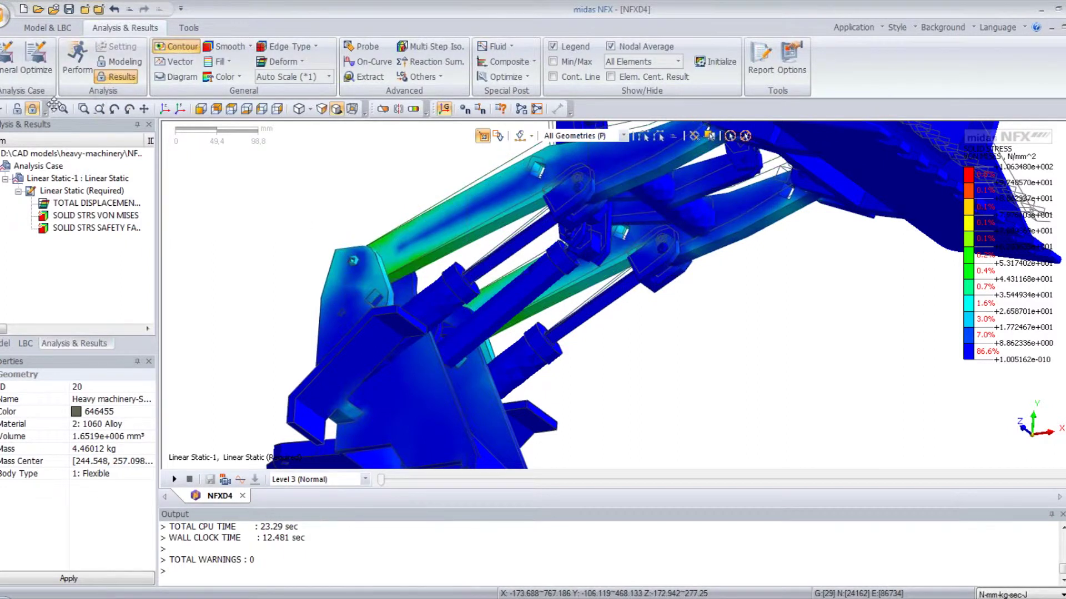
{"action": "left_click", "coordinate": [18, 109]}
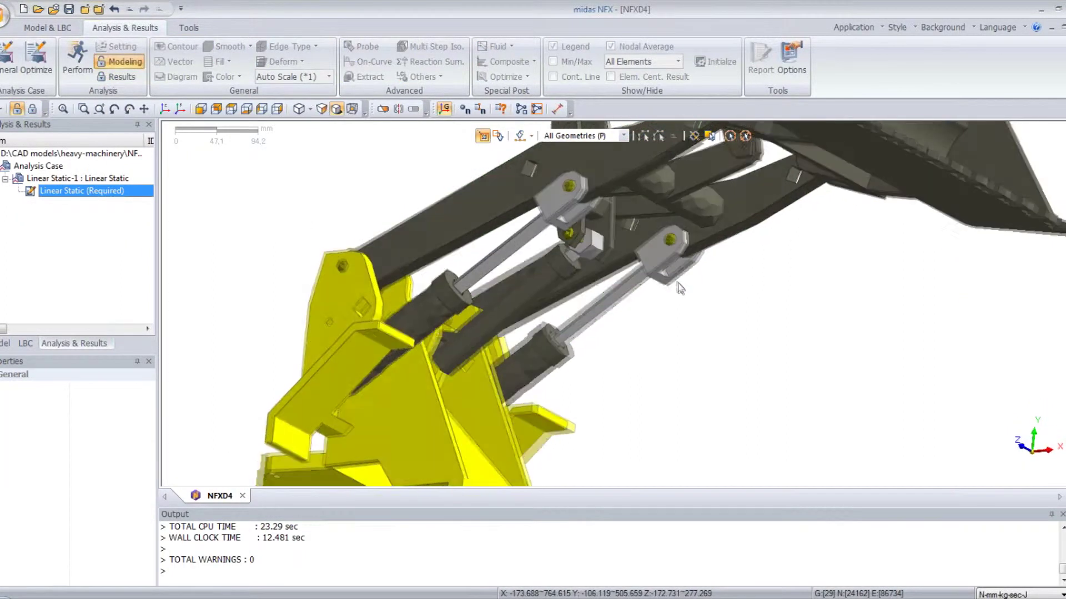
{"action": "scroll", "coordinate": [558, 210], "scroll_direction": "up", "scroll_amount": 2}
{"action": "middle_click_drag", "start_coordinate": [559, 210], "coordinate": [551, 210]}
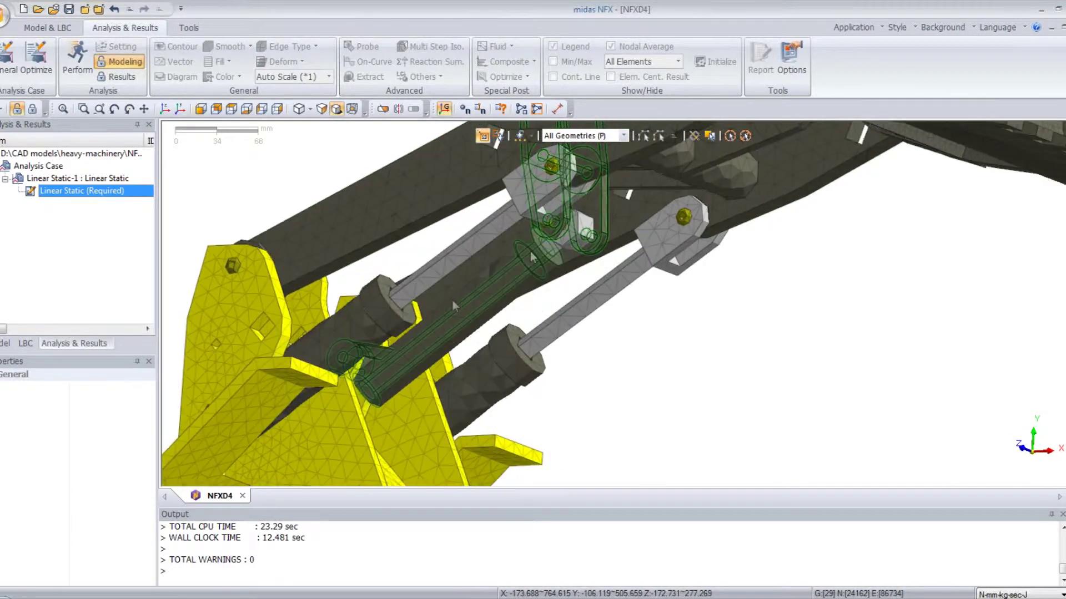
{"action": "left_click", "coordinate": [6, 343]}
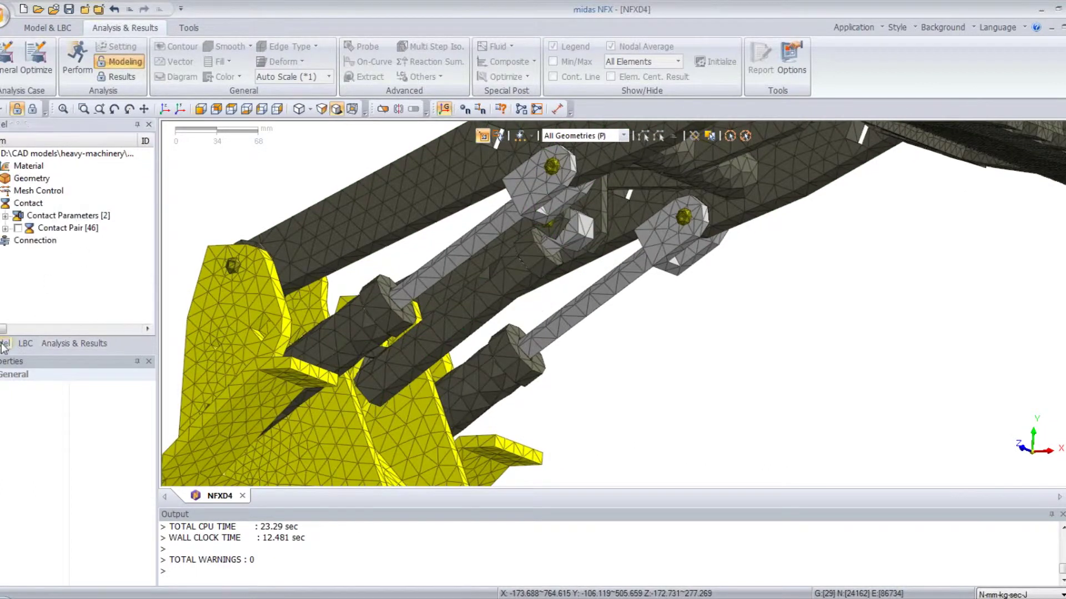
{"action": "left_click", "coordinate": [5, 228]}
{"action": "left_click_drag", "start_coordinate": [148, 199], "coordinate": [133, 302]}
{"action": "left_click", "coordinate": [69, 279]}
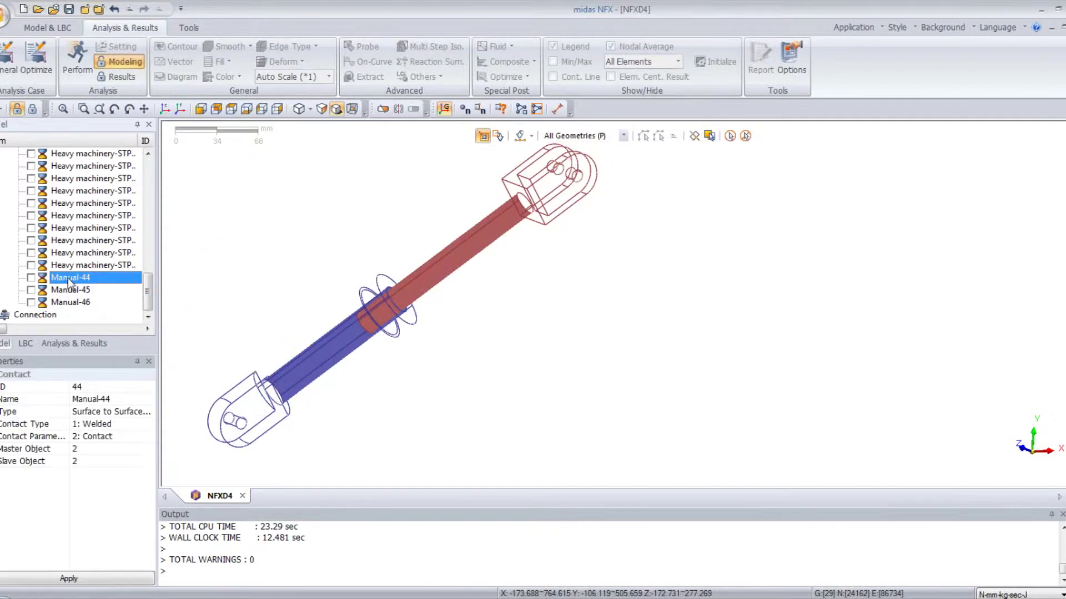
Change the contact type of the Manual-44 contact pair to Bidirectional Sliding.
{"action": "right_click", "coordinate": [71, 280]}
{"action": "left_click", "coordinate": [85, 287]}
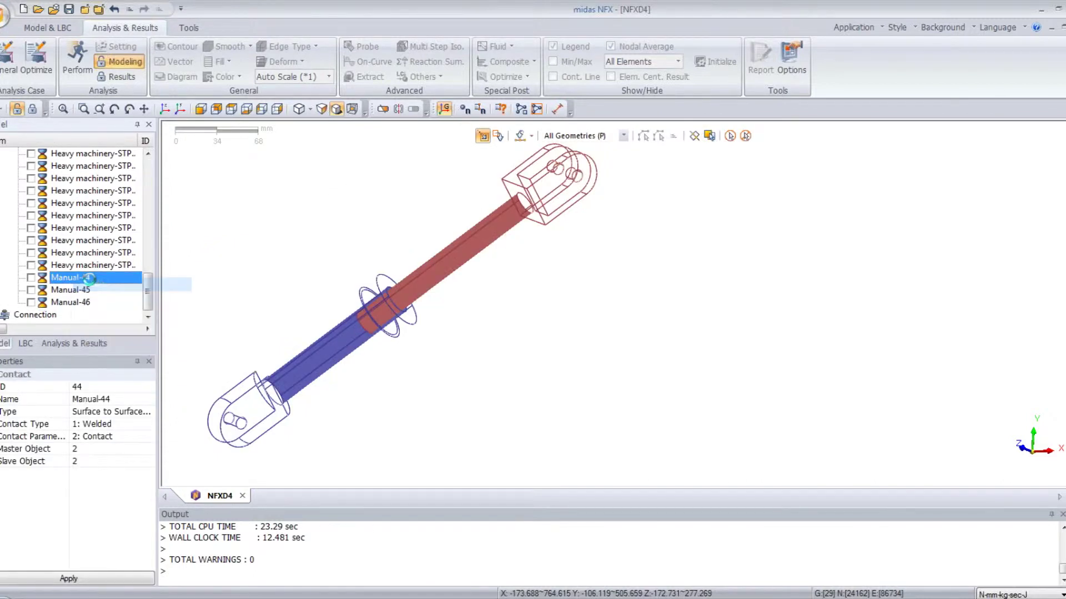
{"action": "left_click_drag", "start_coordinate": [117, 128], "coordinate": [276, 146]}
{"action": "left_click", "coordinate": [228, 257]}
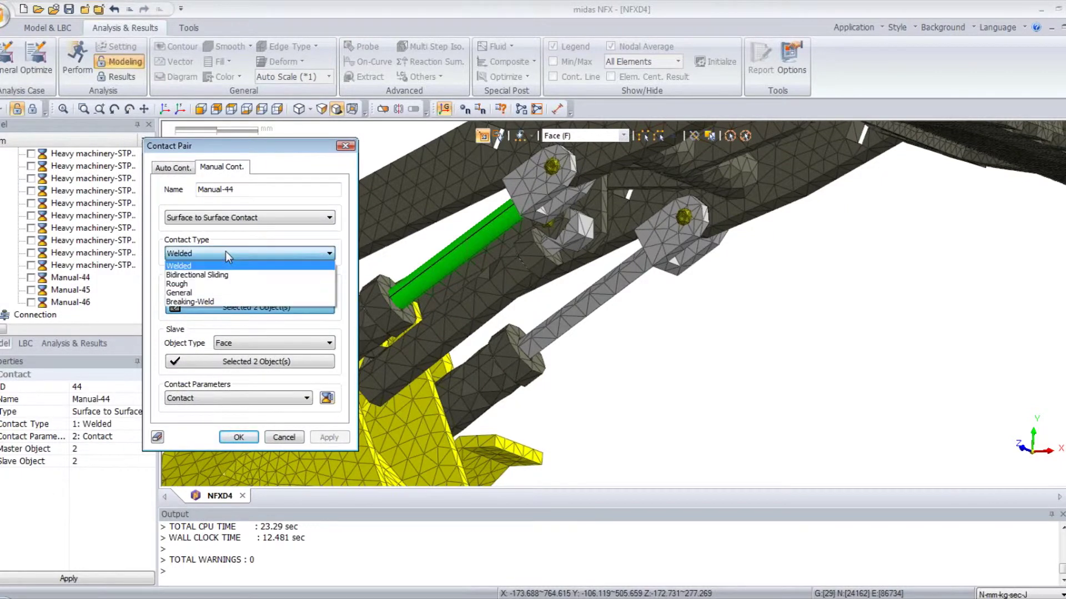
{"action": "left_click", "coordinate": [216, 269]}
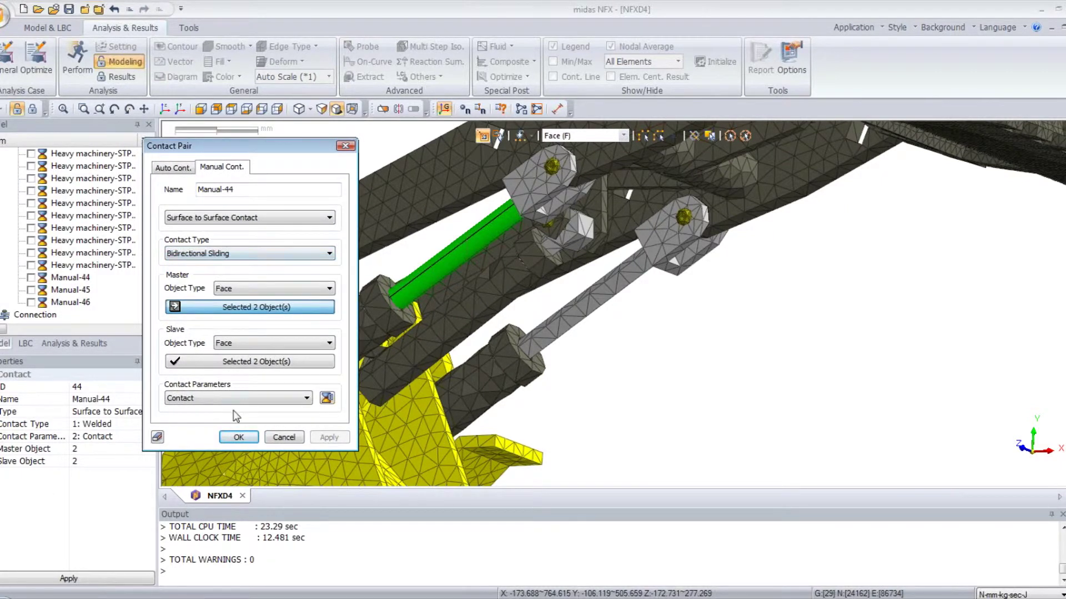
{"action": "key", "text": "Return"}
Change the contact type of the Manual-45 contact pair to Bidirectional Sliding.
{"action": "right_click", "coordinate": [71, 290]}
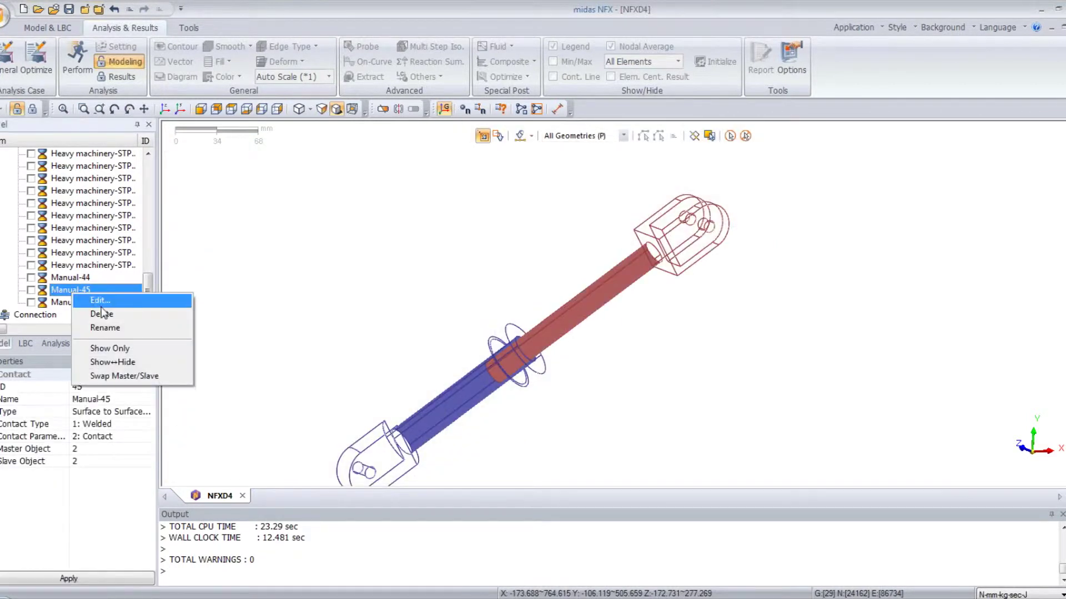
{"action": "left_click", "coordinate": [101, 301]}
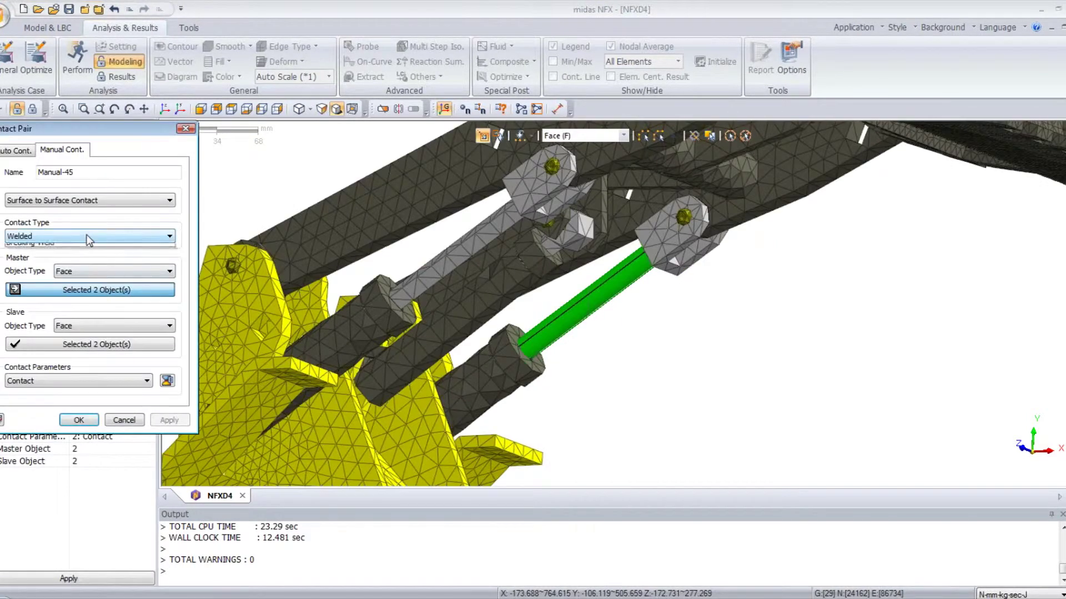
{"action": "left_click", "coordinate": [89, 255]}
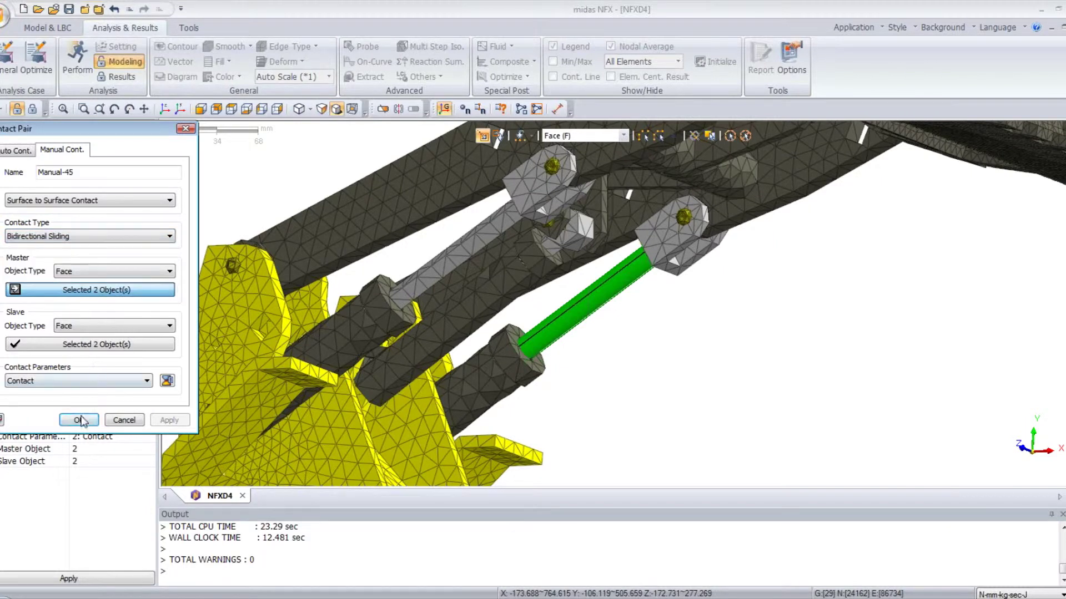
{"action": "key", "text": "Return"}
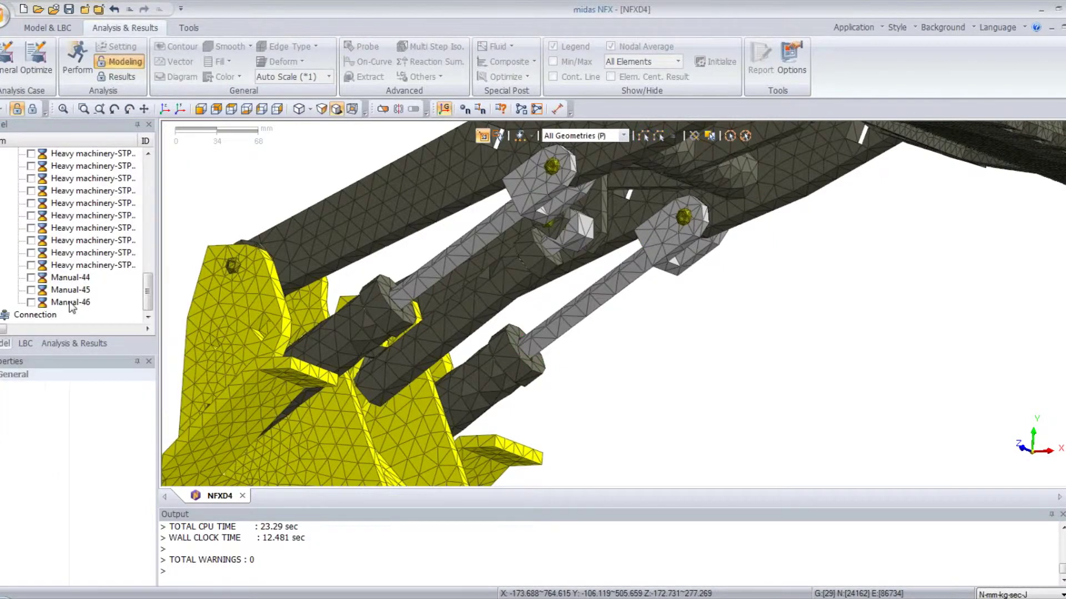
Change the contact type of the Manual-46 contact pair to Bidirectional Sliding and collapse the contact pair list.
{"action": "left_click", "coordinate": [71, 305]}
{"action": "right_click", "coordinate": [73, 305]}
{"action": "left_click", "coordinate": [89, 306]}
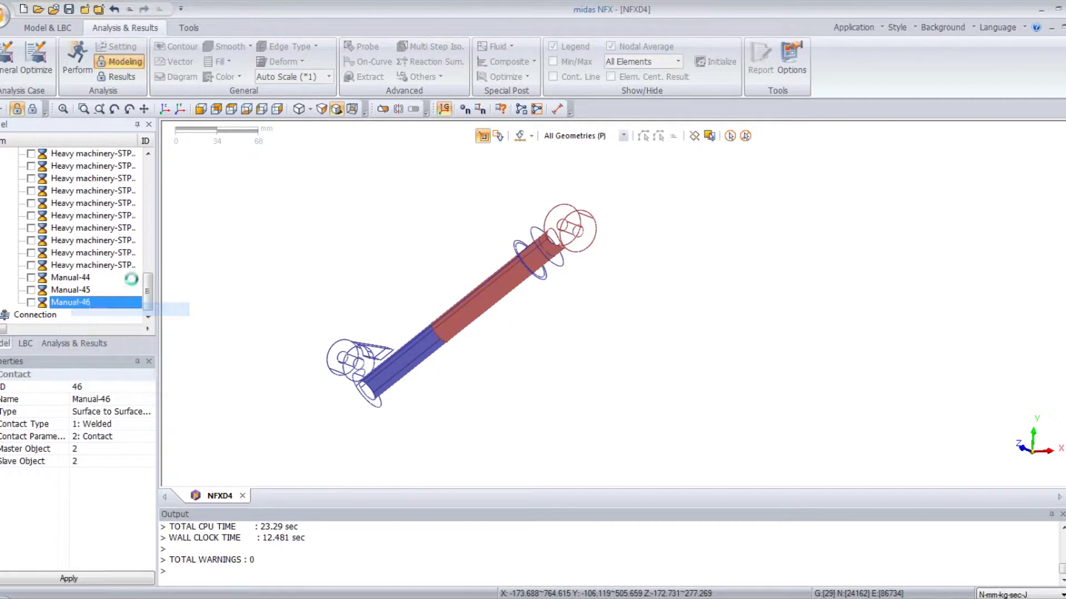
{"action": "left_click", "coordinate": [98, 240]}
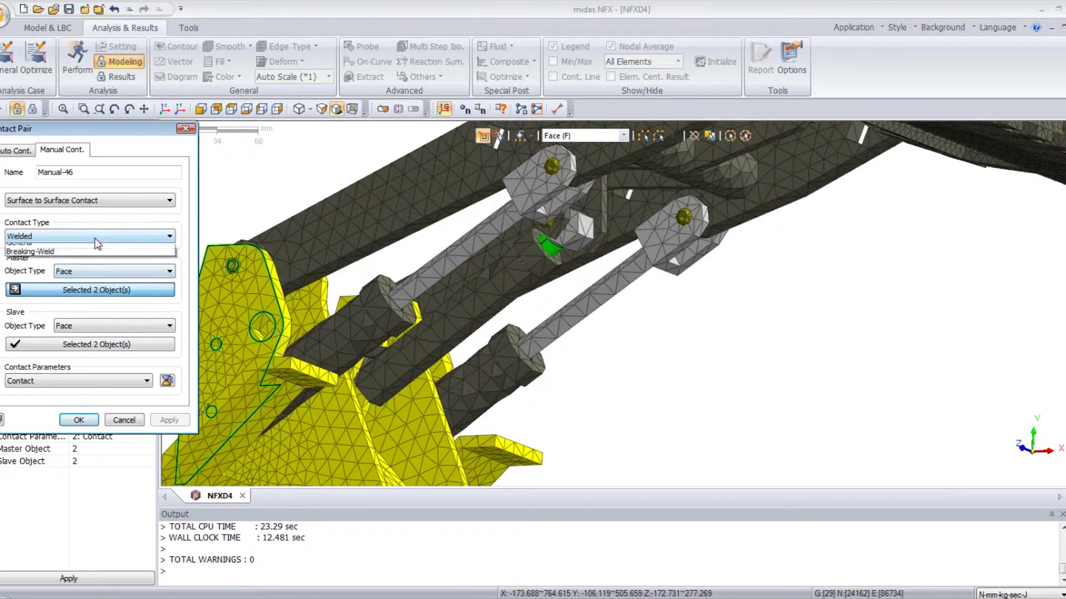
{"action": "left_click", "coordinate": [93, 248]}
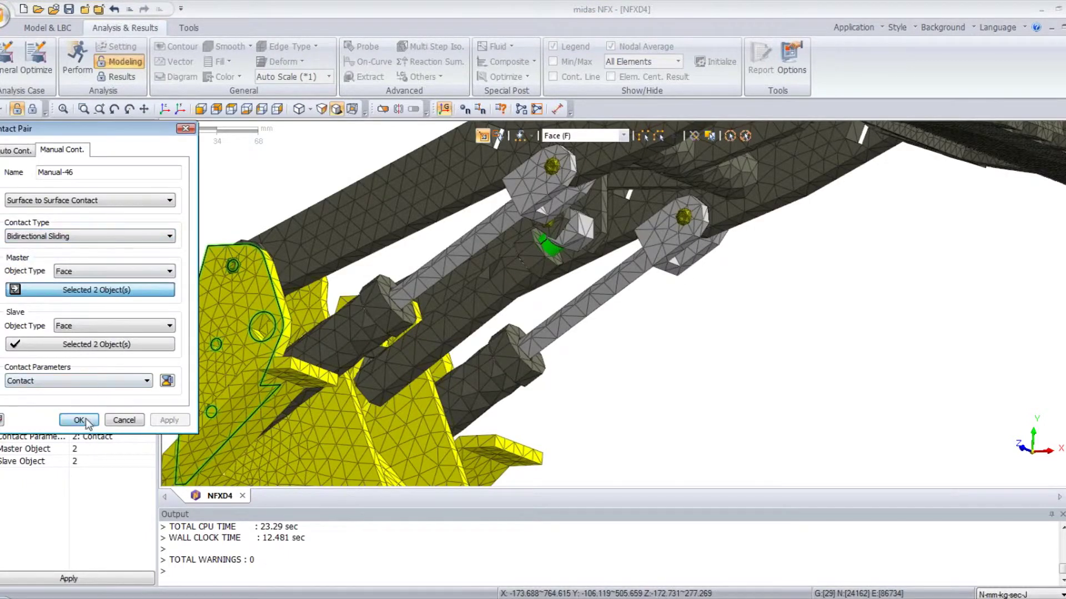
{"action": "key", "text": "Return"}
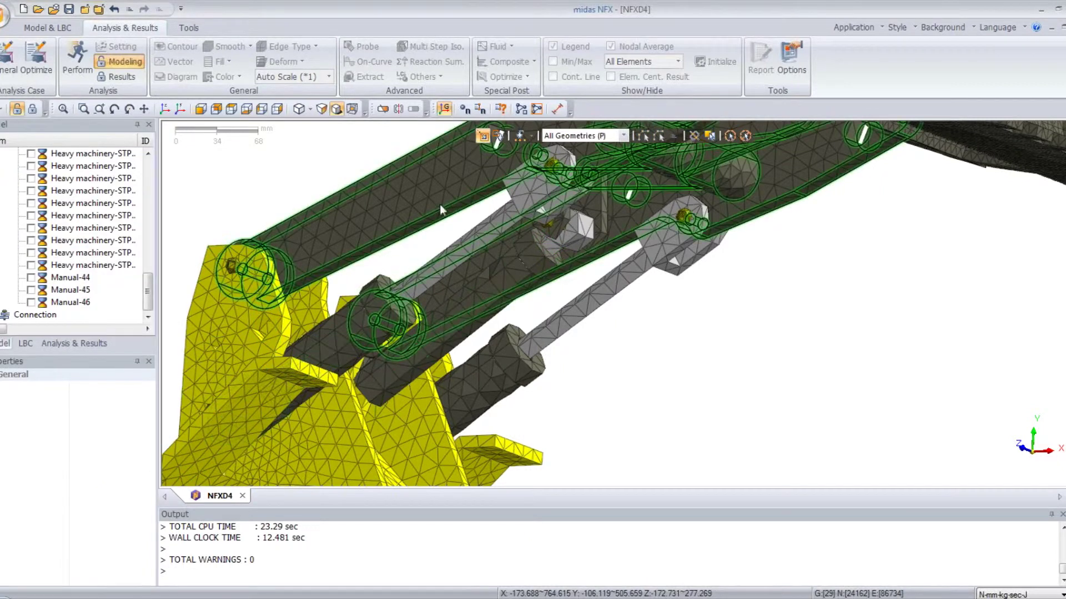
{"action": "middle_click_drag", "start_coordinate": [439, 205], "coordinate": [441, 241]}
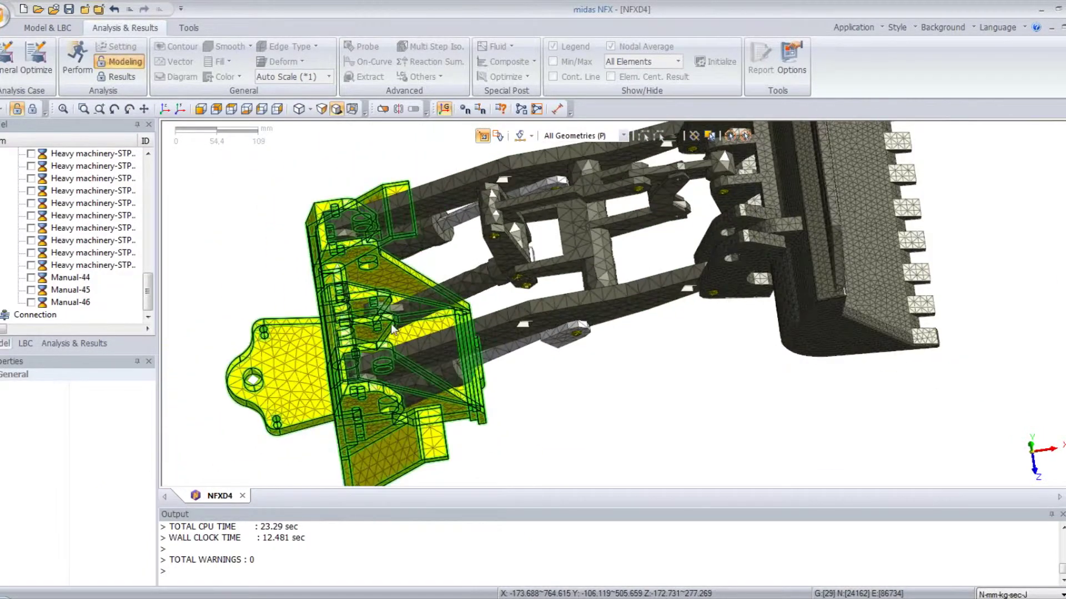
{"action": "left_click_drag", "start_coordinate": [149, 288], "coordinate": [140, 182]}
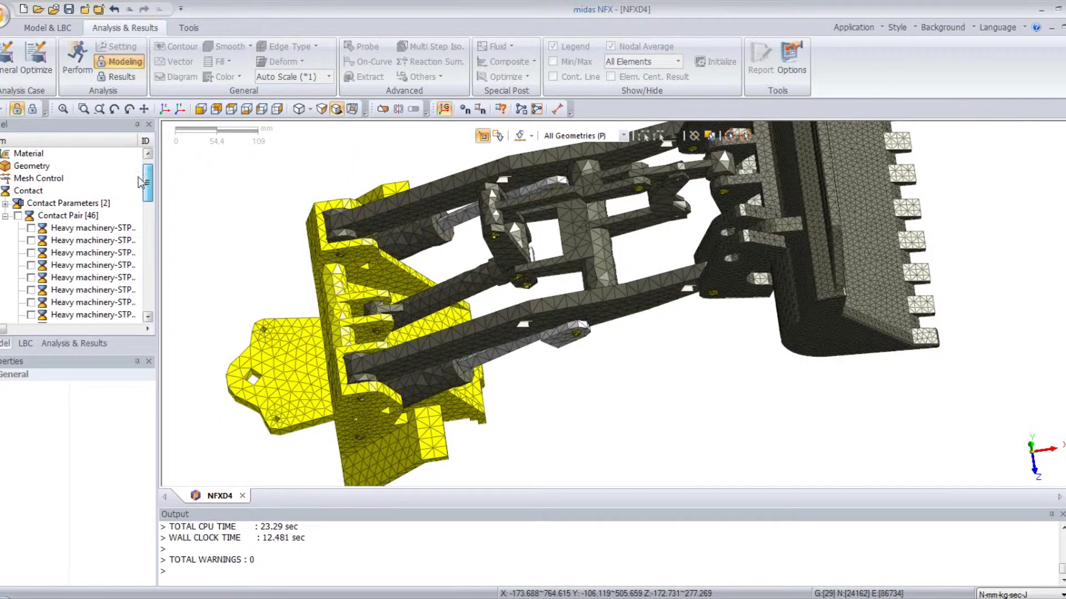
{"action": "left_click", "coordinate": [5, 216]}
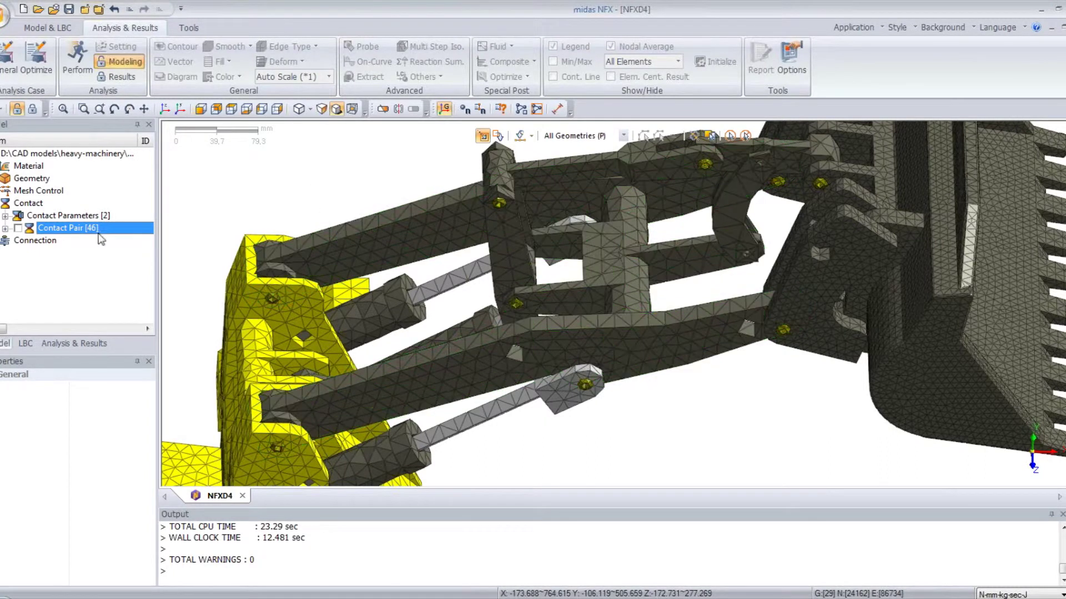
Remesh the lift arm frame with the High Speed Tetra Mesher at a maximum element size of 14.721 mm.
{"action": "left_click", "coordinate": [65, 28]}
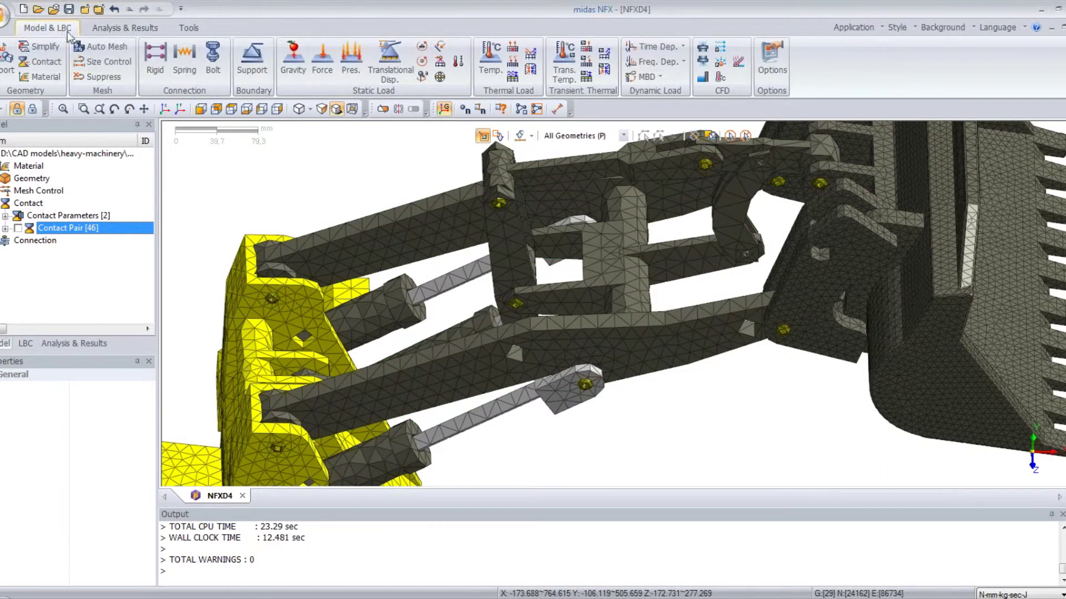
{"action": "left_click", "coordinate": [100, 48]}
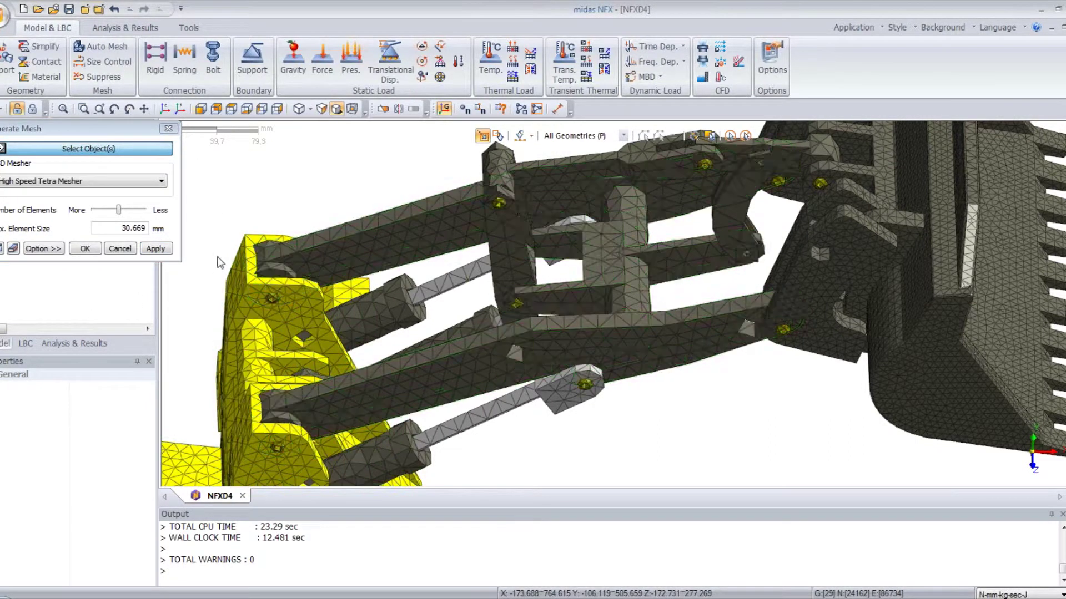
{"action": "left_click", "coordinate": [431, 228]}
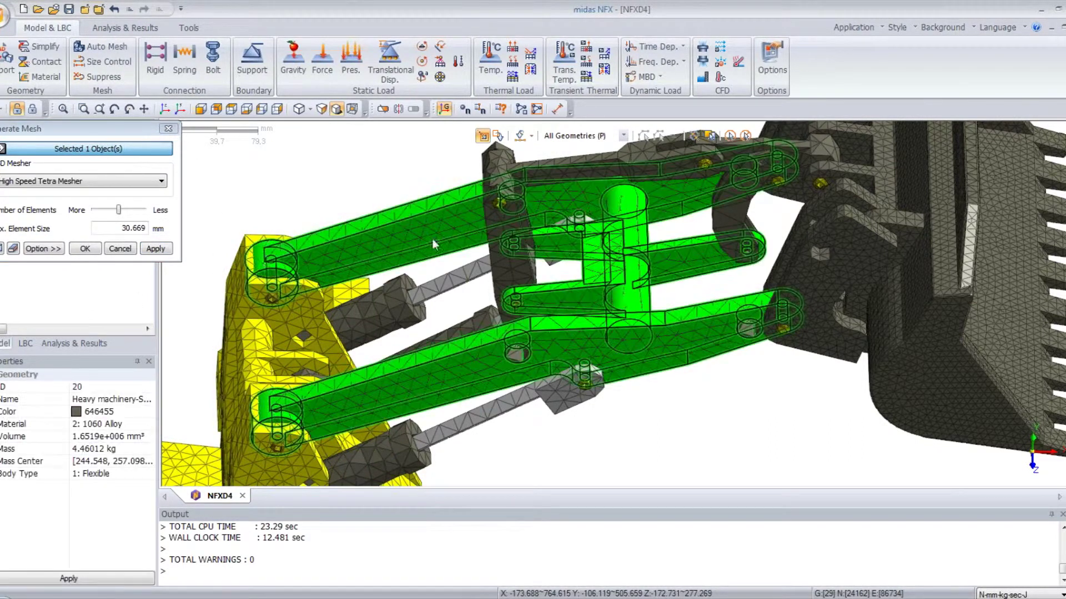
{"action": "left_click", "coordinate": [54, 249]}
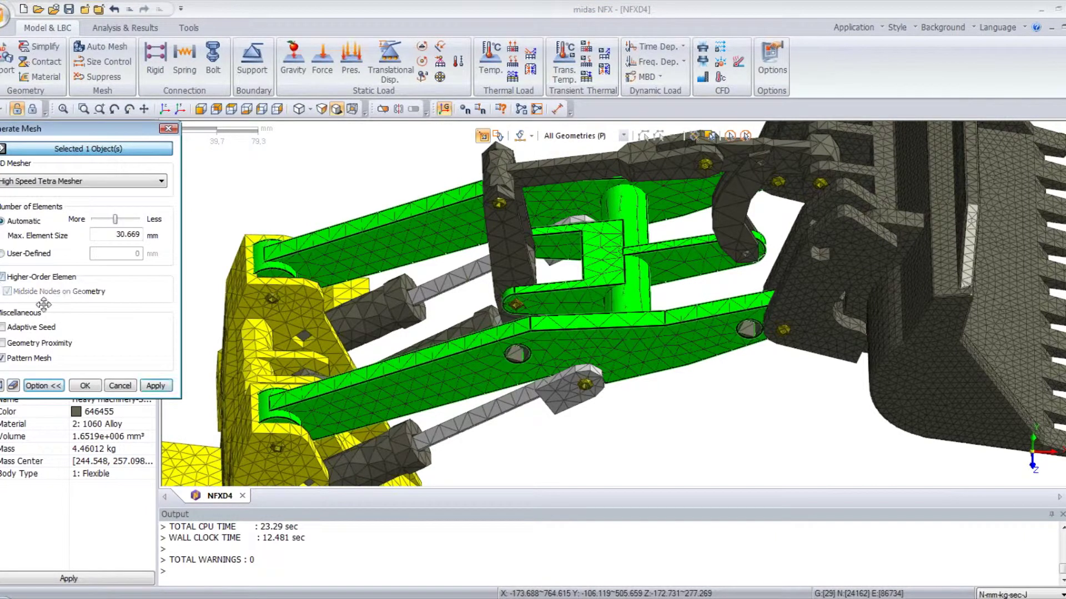
{"action": "left_click", "coordinate": [44, 385]}
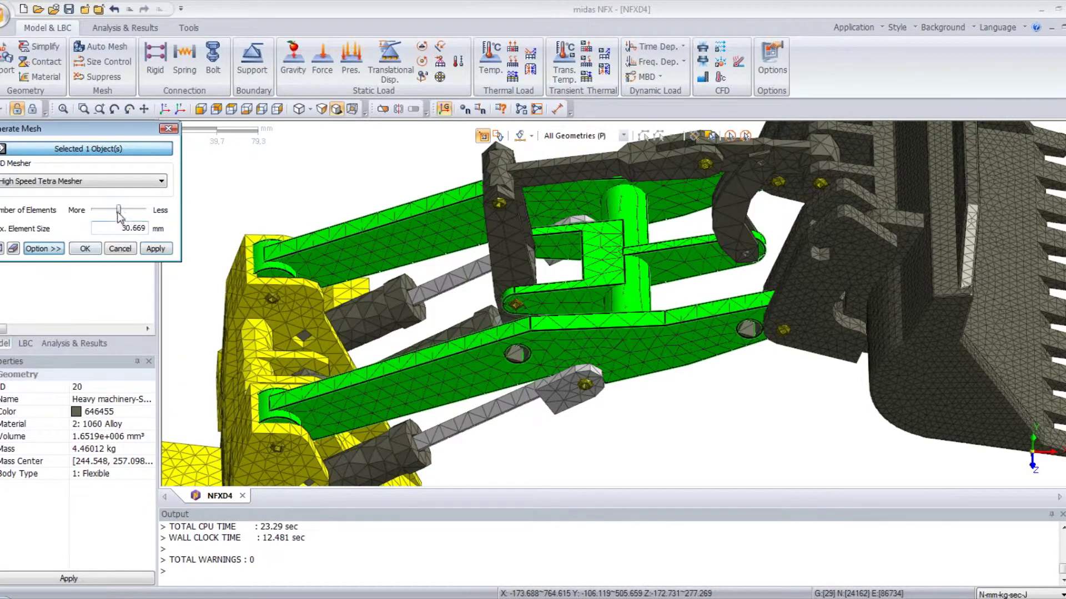
{"action": "left_click", "coordinate": [155, 248]}
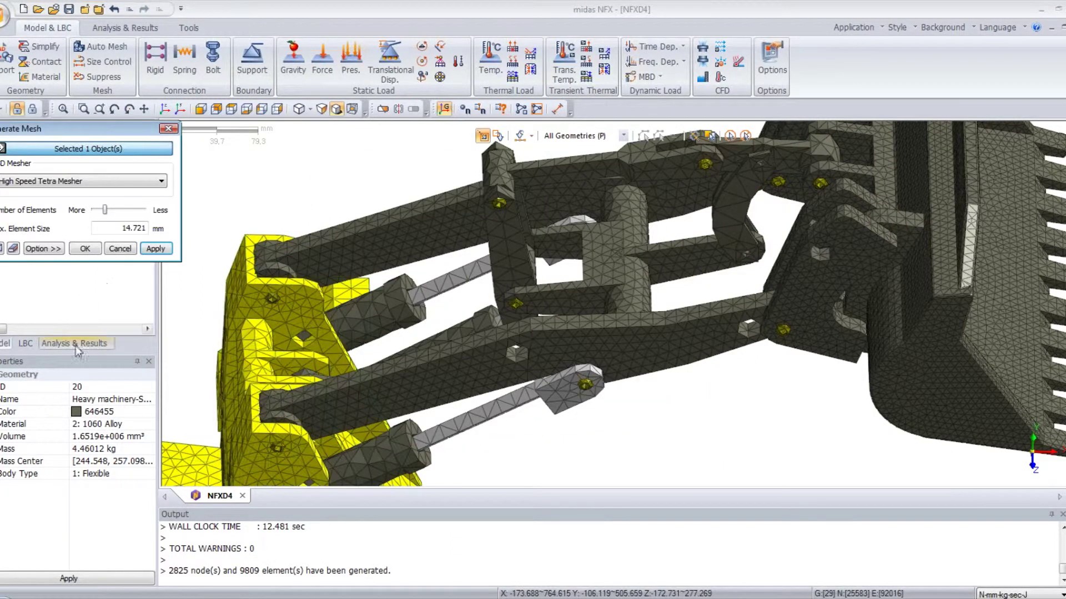
Solve the Linear Static-1 analysis case again with the refined lift arm mesh.
{"action": "left_click", "coordinate": [128, 251]}
{"action": "left_click", "coordinate": [68, 343]}
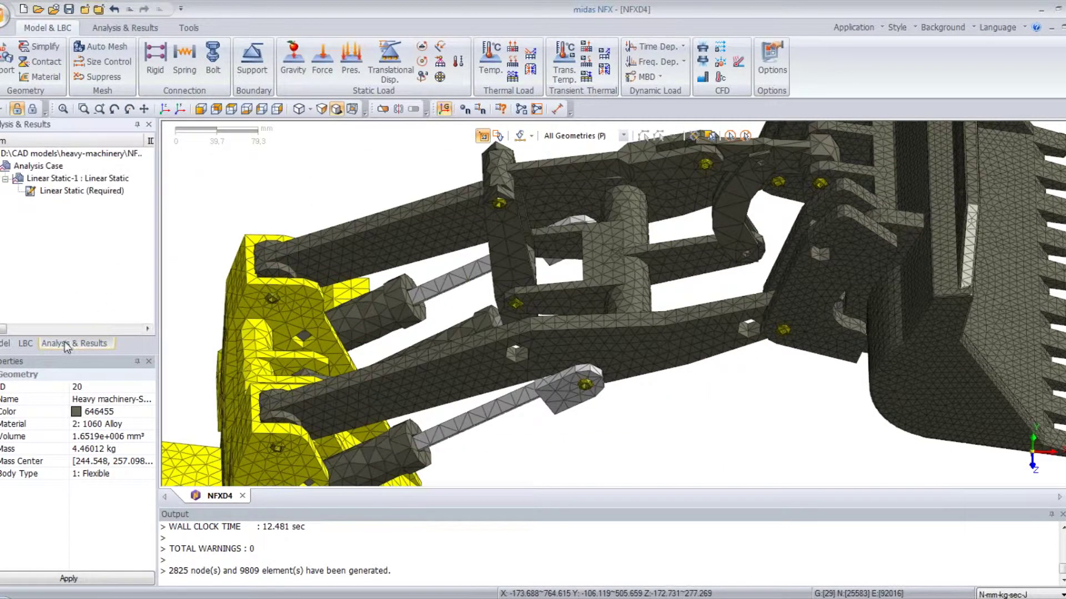
{"action": "right_click", "coordinate": [70, 183]}
{"action": "left_click", "coordinate": [73, 189]}
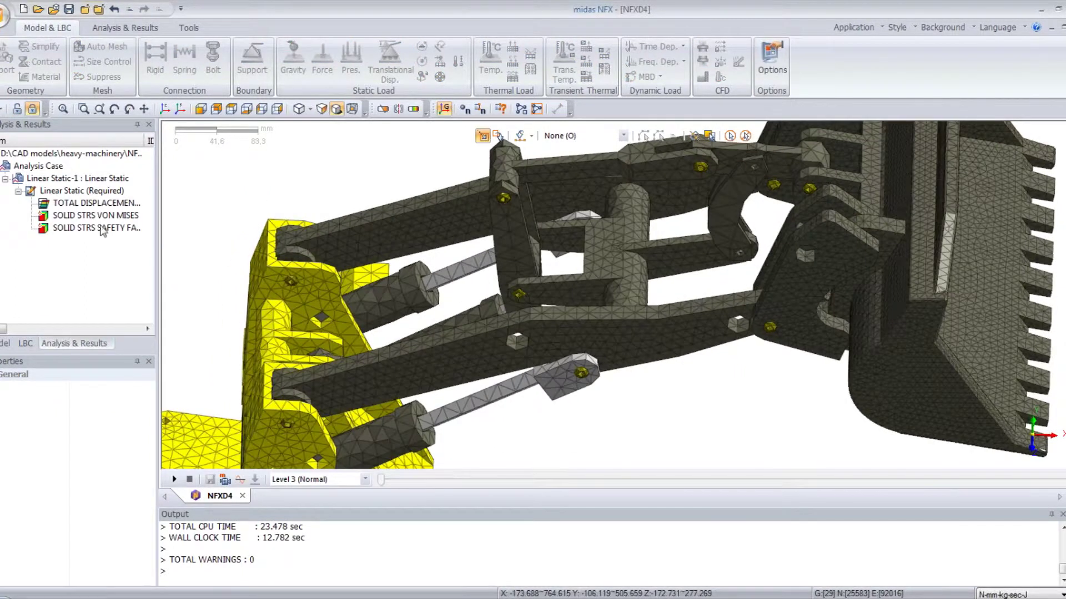
Display the solid von Mises stress contour followed by the total displacement contour of the loader.
{"action": "left_click", "coordinate": [105, 203]}
{"action": "double_click", "coordinate": [104, 215]}
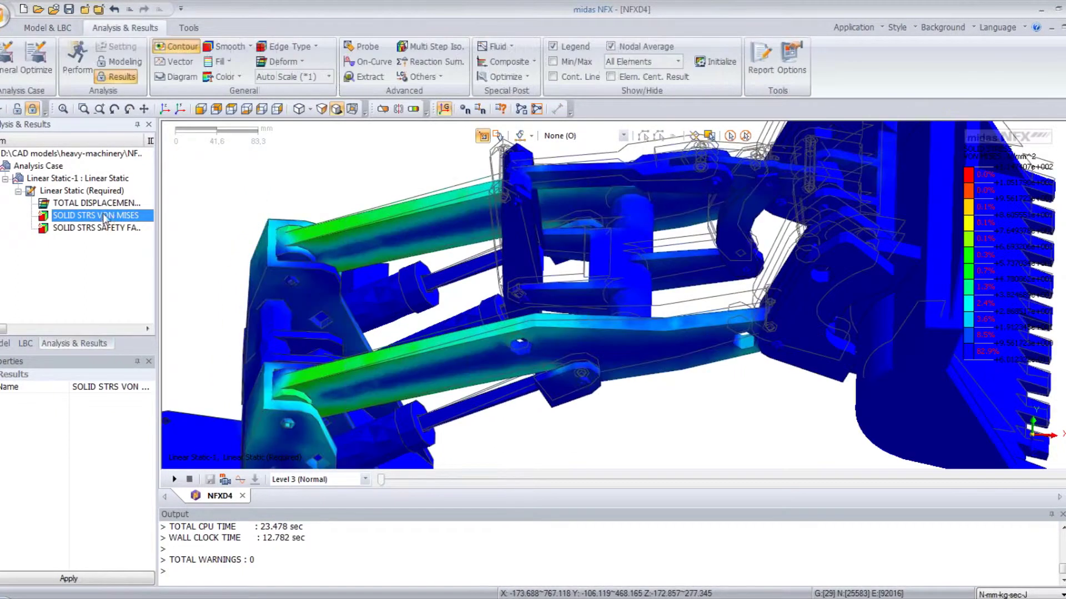
{"action": "double_click", "coordinate": [97, 203]}
{"action": "scroll", "coordinate": [587, 223], "scroll_direction": "up", "scroll_amount": 5}
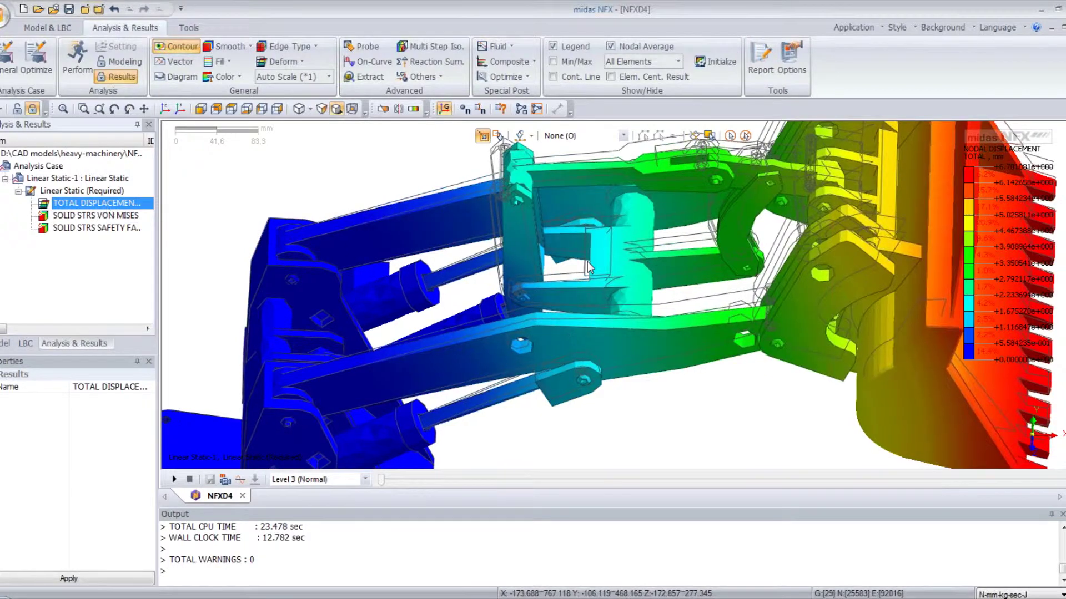
{"action": "middle_click_drag", "start_coordinate": [588, 218], "coordinate": [562, 274]}
Animate the total displacement result, stop the animation and examine the deformed loader from several angles.
{"action": "left_click", "coordinate": [173, 480]}
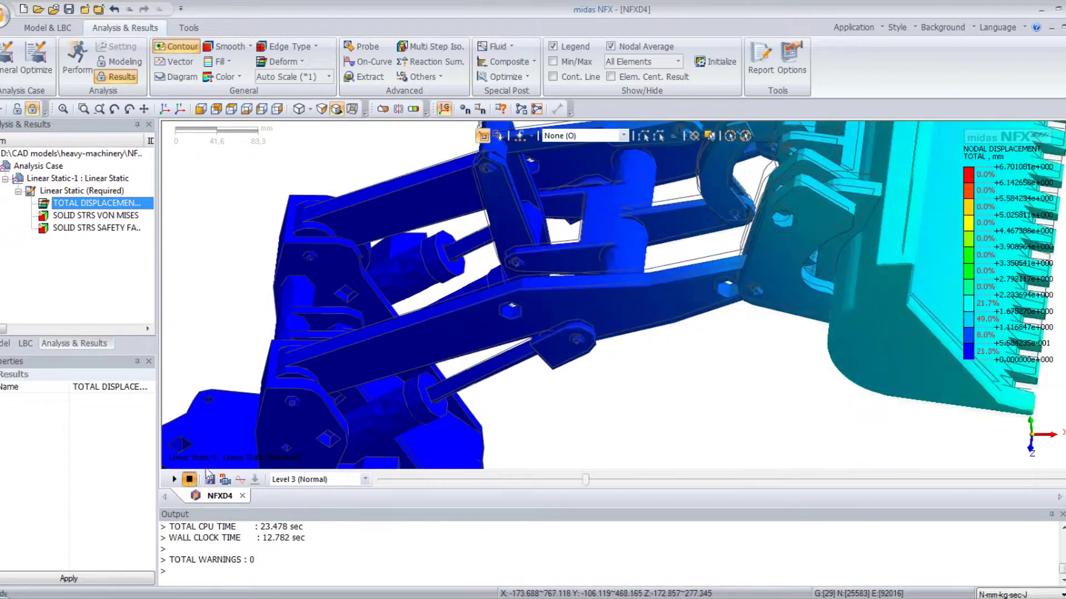
{"action": "left_click", "coordinate": [190, 479]}
{"action": "middle_click_drag", "start_coordinate": [416, 374], "coordinate": [420, 346]}
{"action": "scroll", "coordinate": [421, 346], "scroll_direction": "up", "scroll_amount": 1}
{"action": "scroll", "coordinate": [424, 346], "scroll_direction": "down", "scroll_amount": 4}
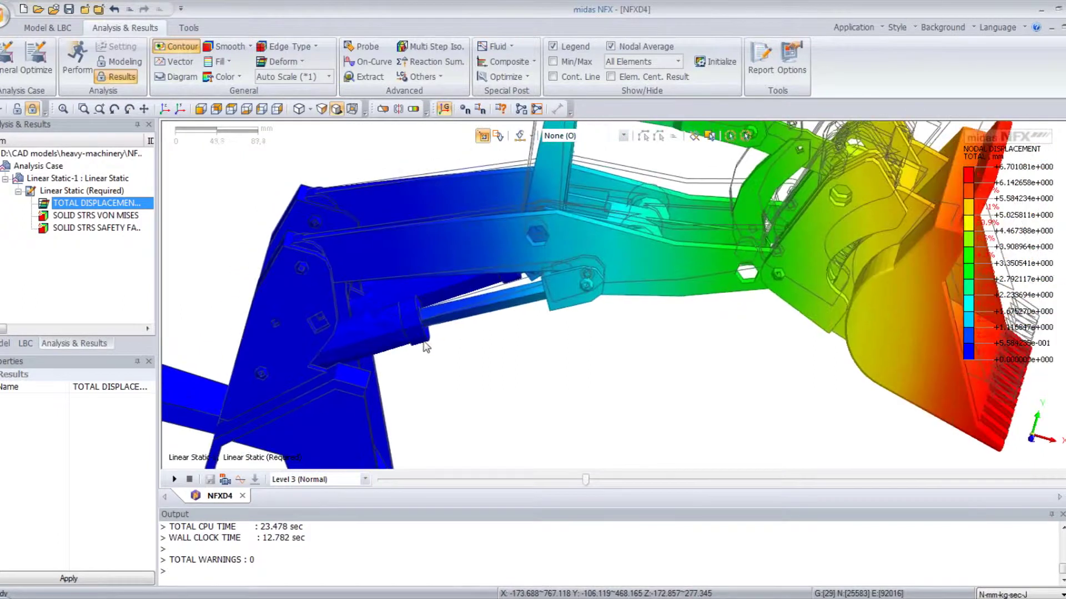
{"action": "middle_click_drag", "start_coordinate": [700, 352], "coordinate": [665, 342]}
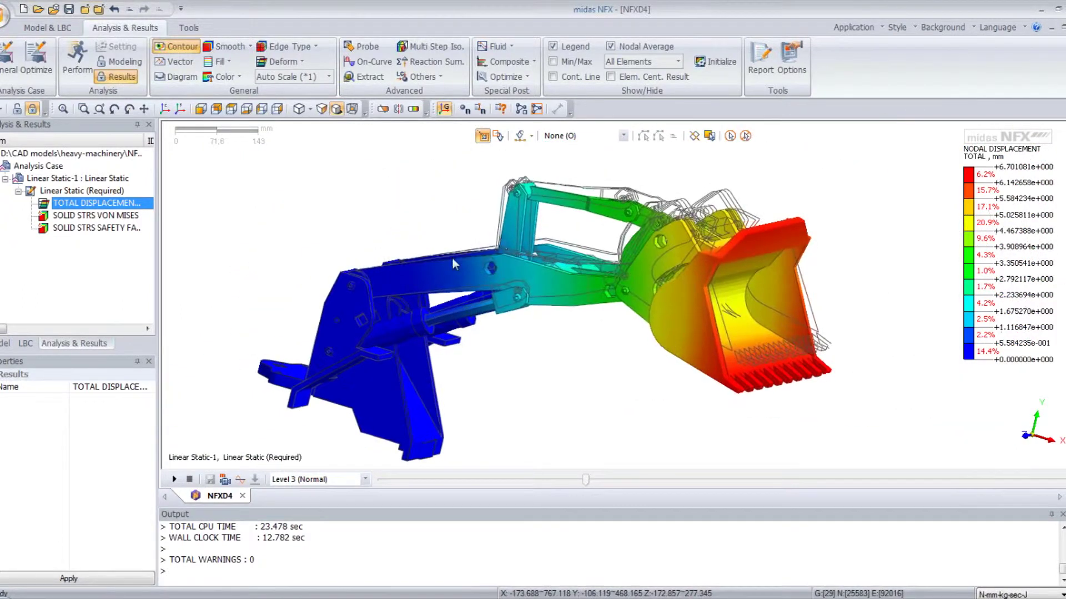
{"action": "middle_click_drag", "start_coordinate": [452, 258], "coordinate": [397, 206]}
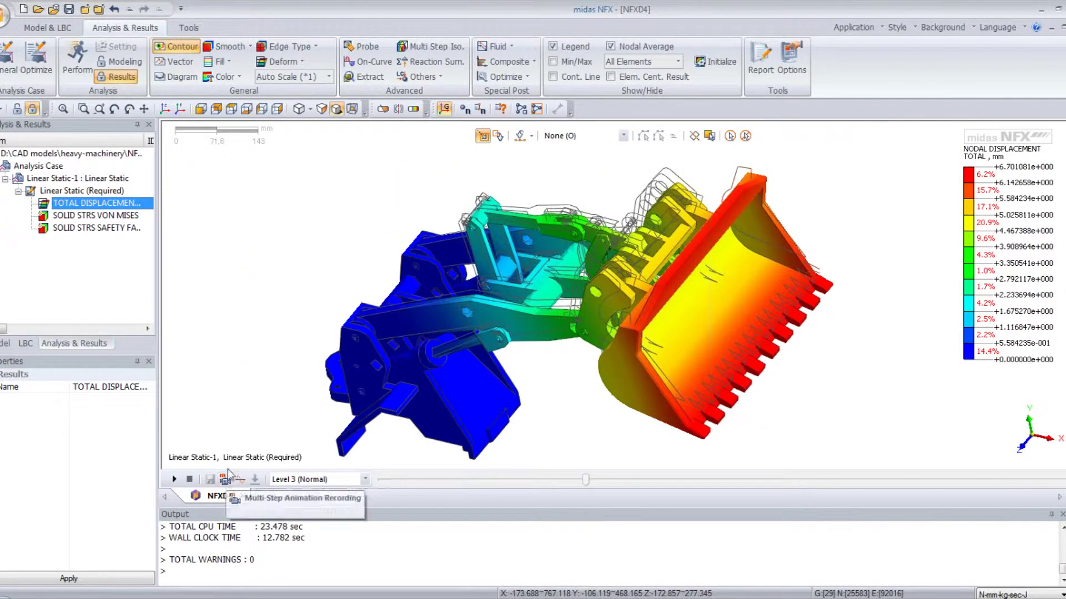
Set the deformation display to show the deformed shape without the undeformed outline.
{"action": "left_click", "coordinate": [305, 62]}
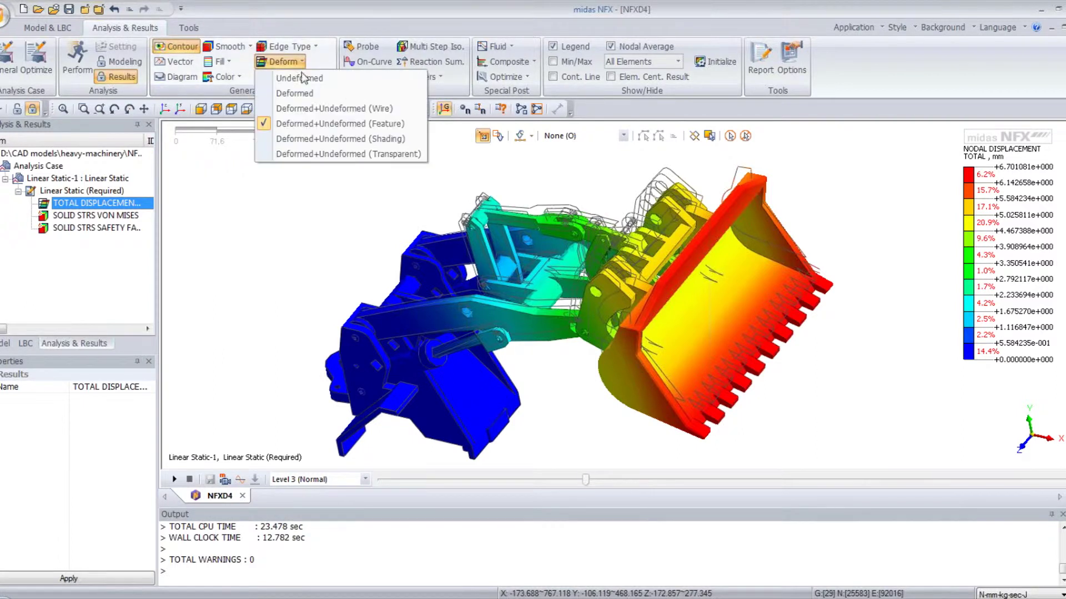
{"action": "left_click", "coordinate": [304, 108]}
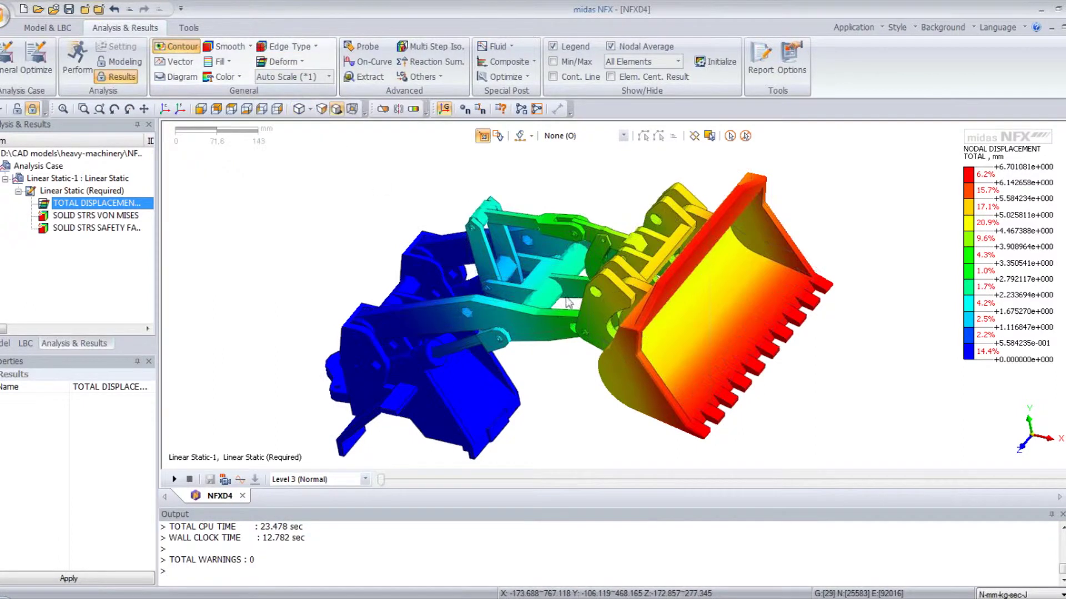
{"action": "middle_click_drag", "start_coordinate": [548, 342], "coordinate": [631, 292]}
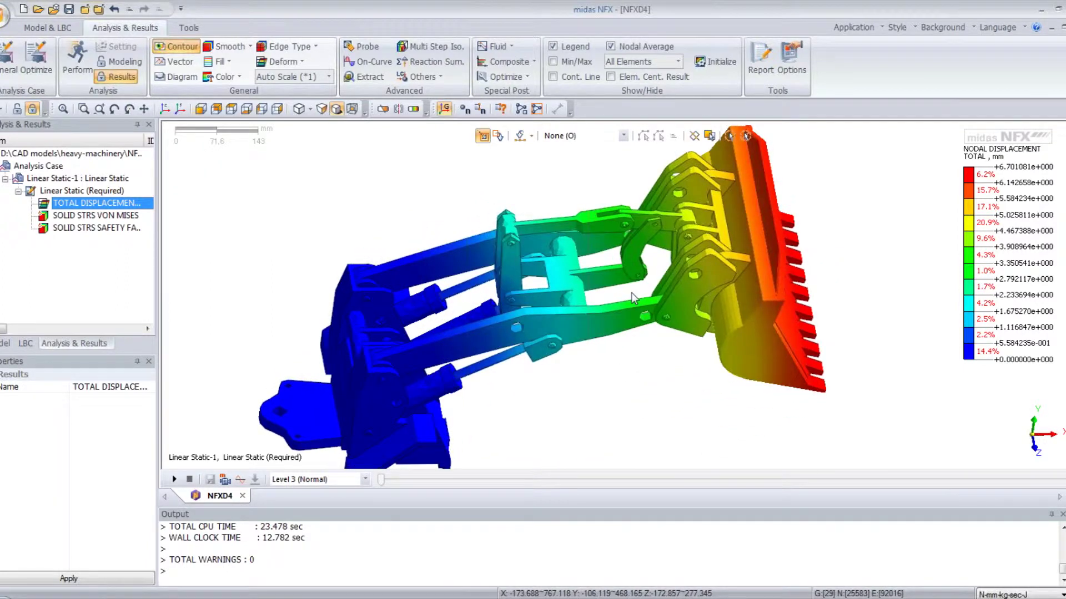
Hide the elements of the bucket's near half and examine the displacement contour on the exposed section.
{"action": "left_click", "coordinate": [522, 110]}
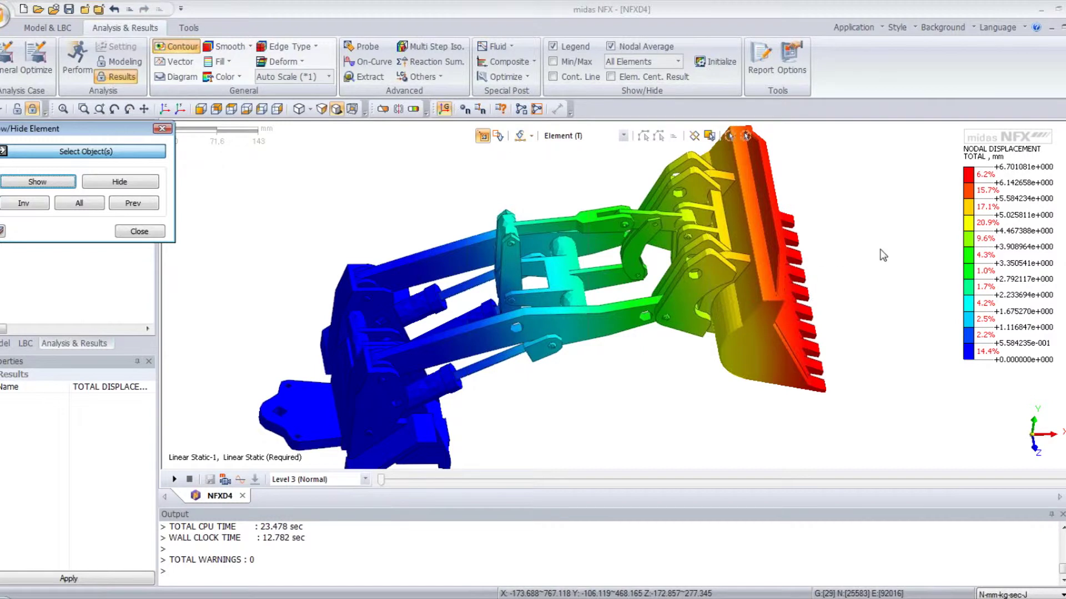
{"action": "left_click_drag", "start_coordinate": [887, 243], "coordinate": [648, 436]}
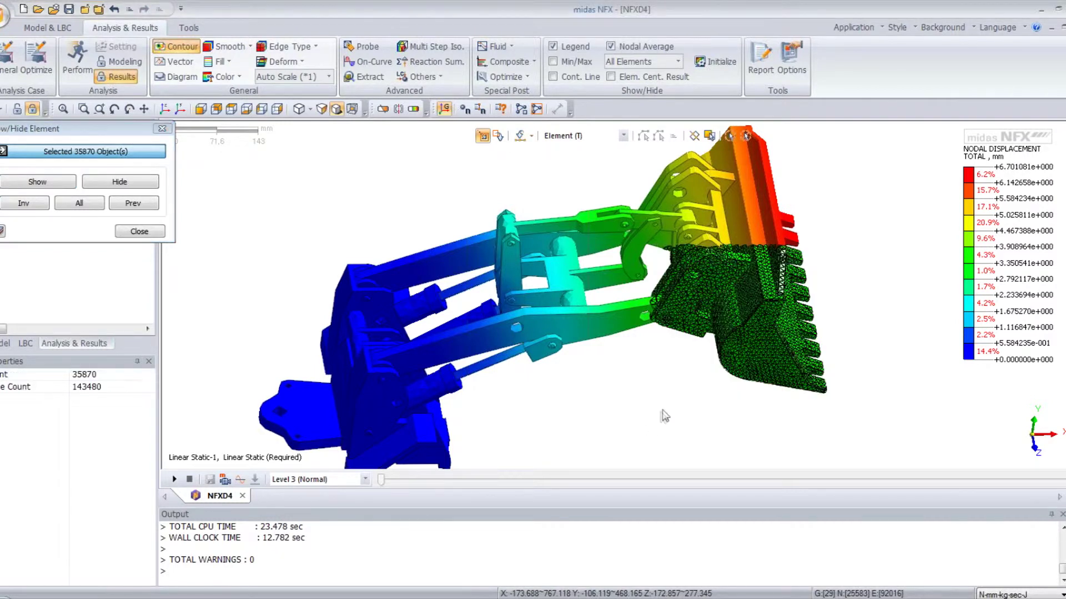
{"action": "left_click", "coordinate": [149, 183]}
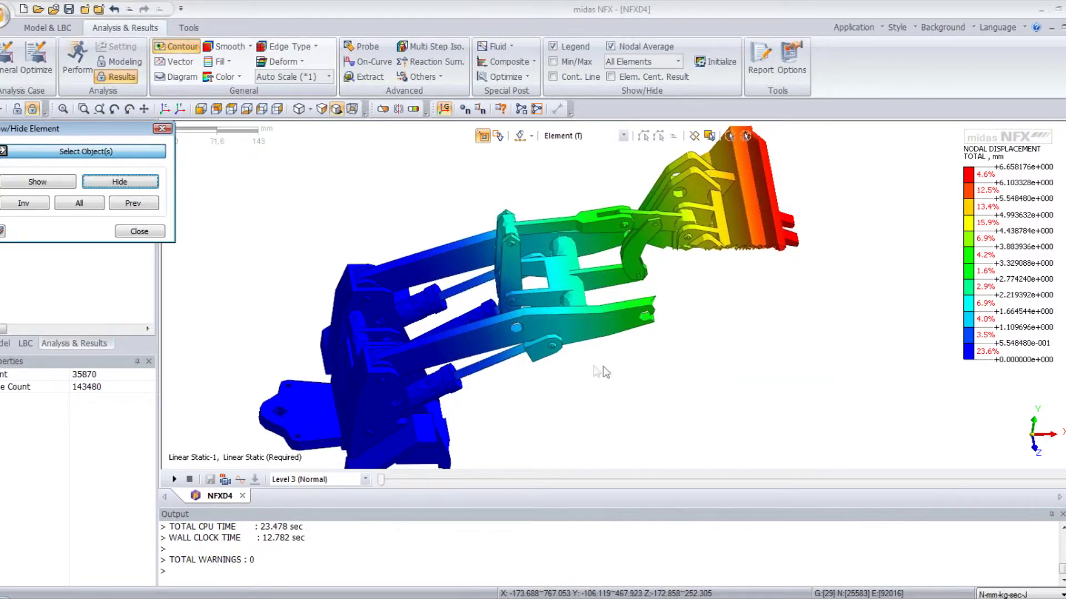
{"action": "middle_click_drag", "start_coordinate": [721, 288], "coordinate": [694, 310]}
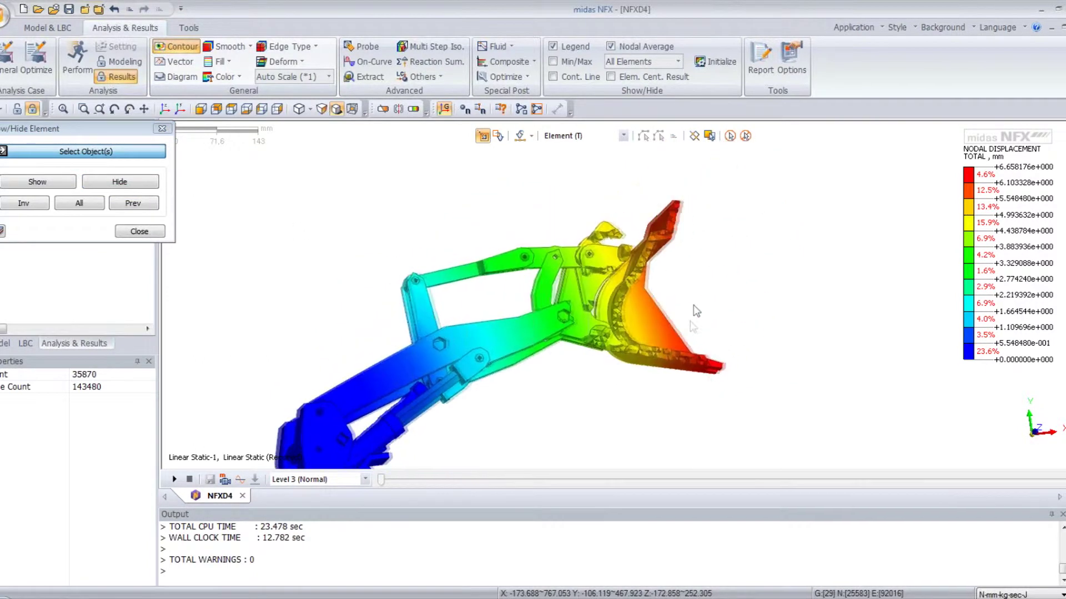
{"action": "scroll", "coordinate": [695, 311], "scroll_direction": "up", "scroll_amount": 5}
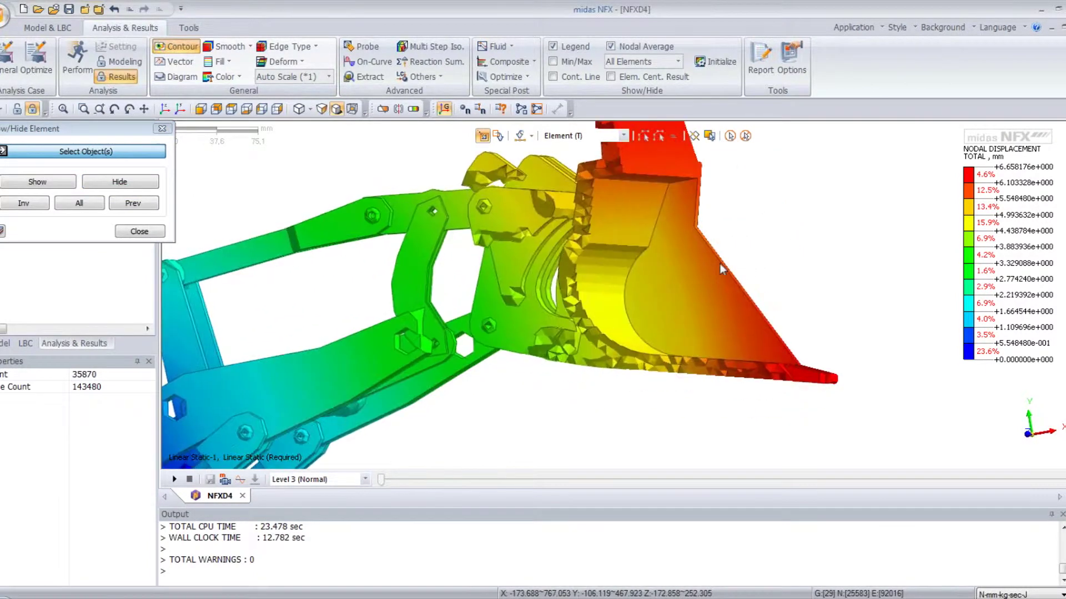
{"action": "middle_click_drag", "start_coordinate": [720, 269], "coordinate": [596, 221]}
{"action": "scroll", "coordinate": [603, 279], "scroll_direction": "up", "scroll_amount": 2}
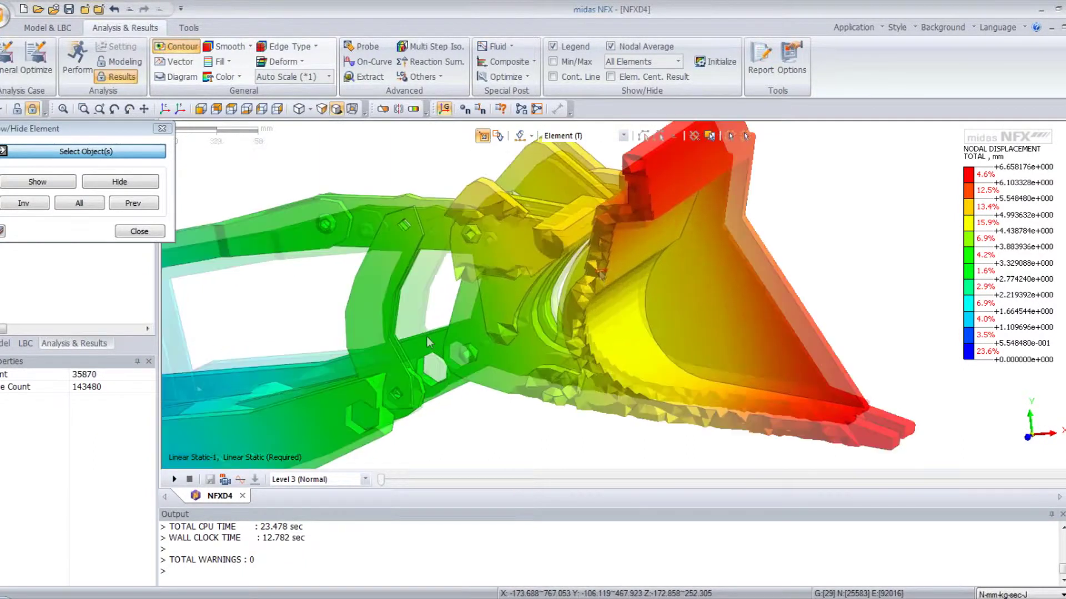
Display the solid von Mises stress contour on the partly hidden loader.
{"action": "left_click_drag", "start_coordinate": [96, 129], "coordinate": [207, 204]}
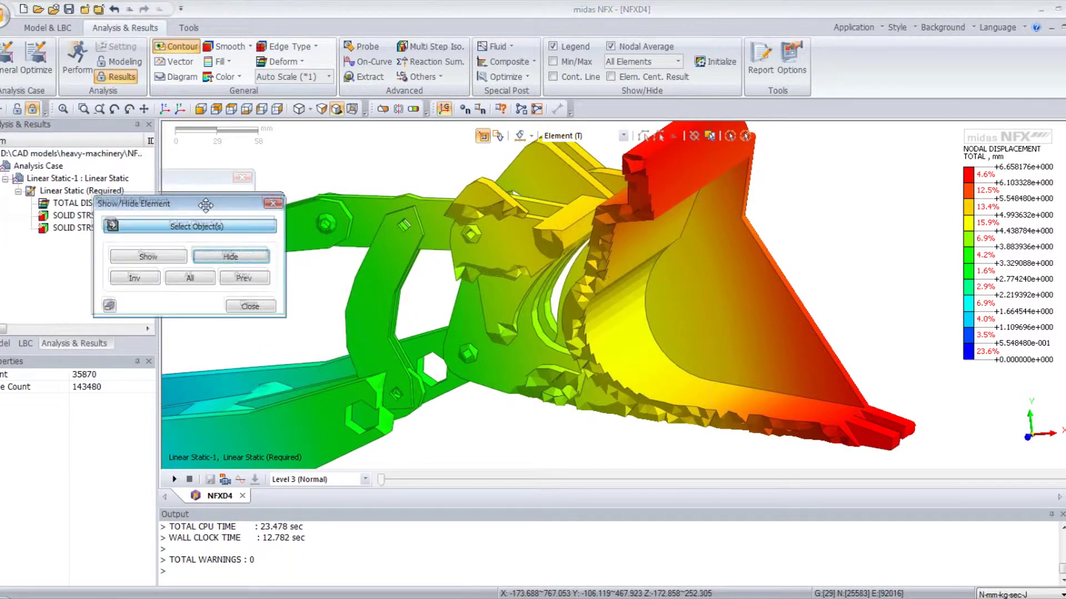
{"action": "left_click", "coordinate": [25, 343]}
{"action": "left_click", "coordinate": [3, 344]}
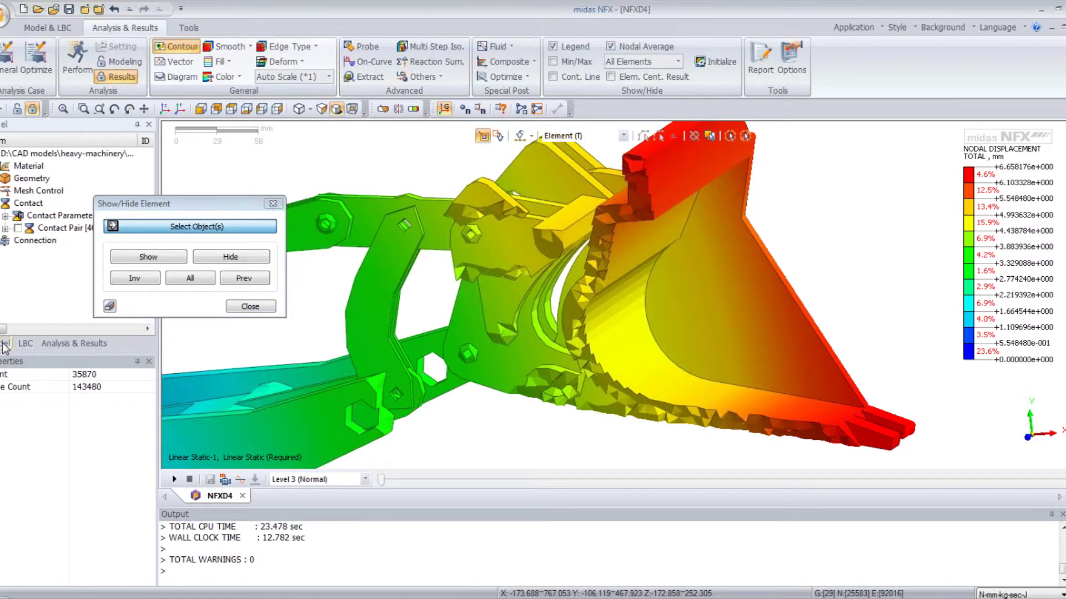
{"action": "left_click", "coordinate": [74, 344]}
{"action": "left_click", "coordinate": [73, 218]}
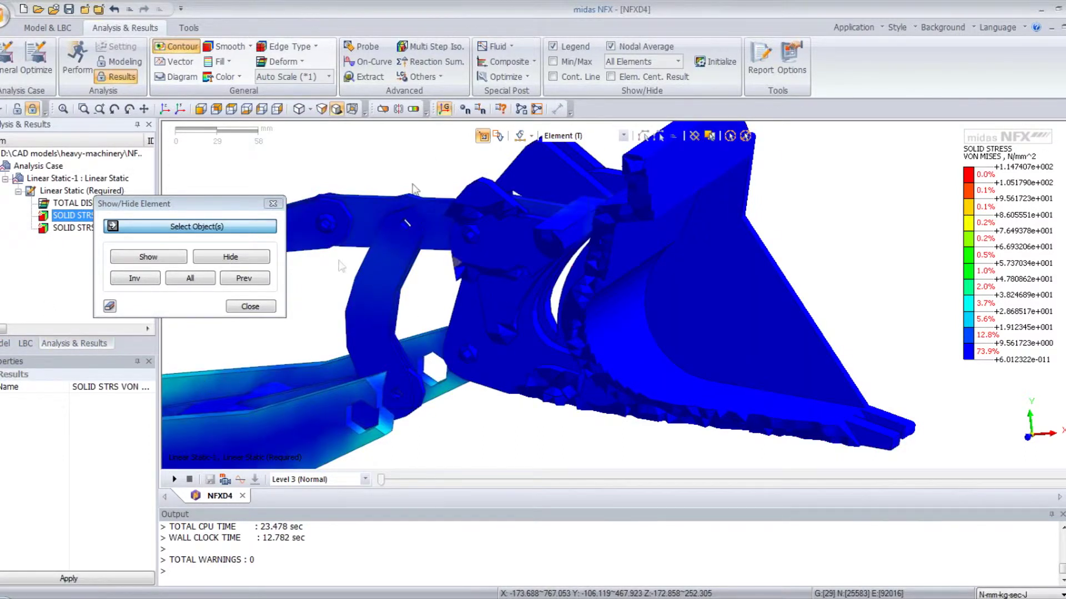
Finish hiding elements, set the selection filter to All Geometries and show only the bucket to examine its von Mises stress.
{"action": "left_click", "coordinate": [624, 137]}
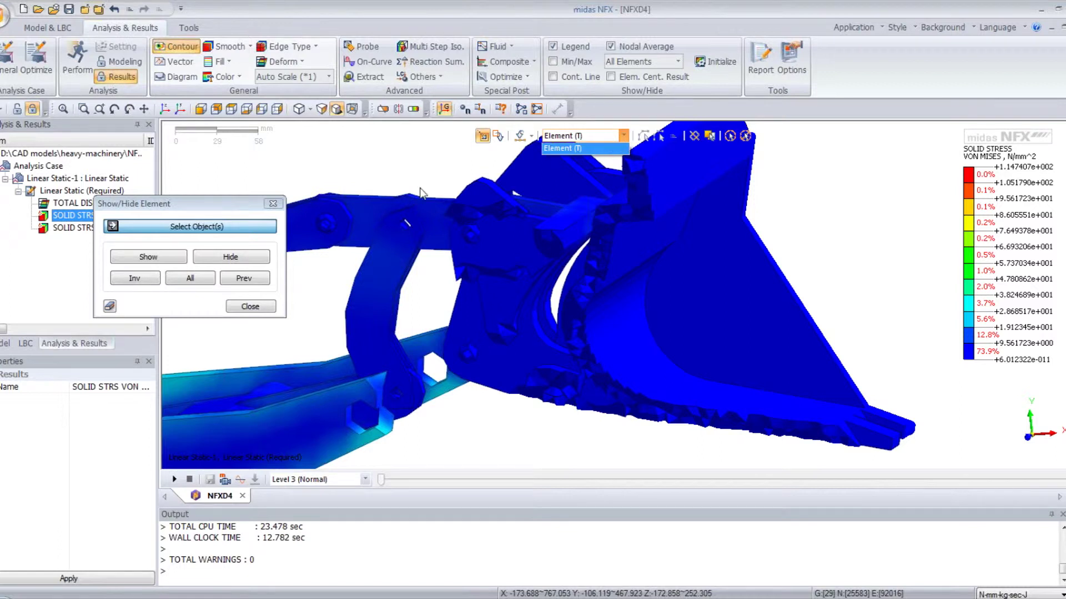
{"action": "left_click", "coordinate": [269, 202]}
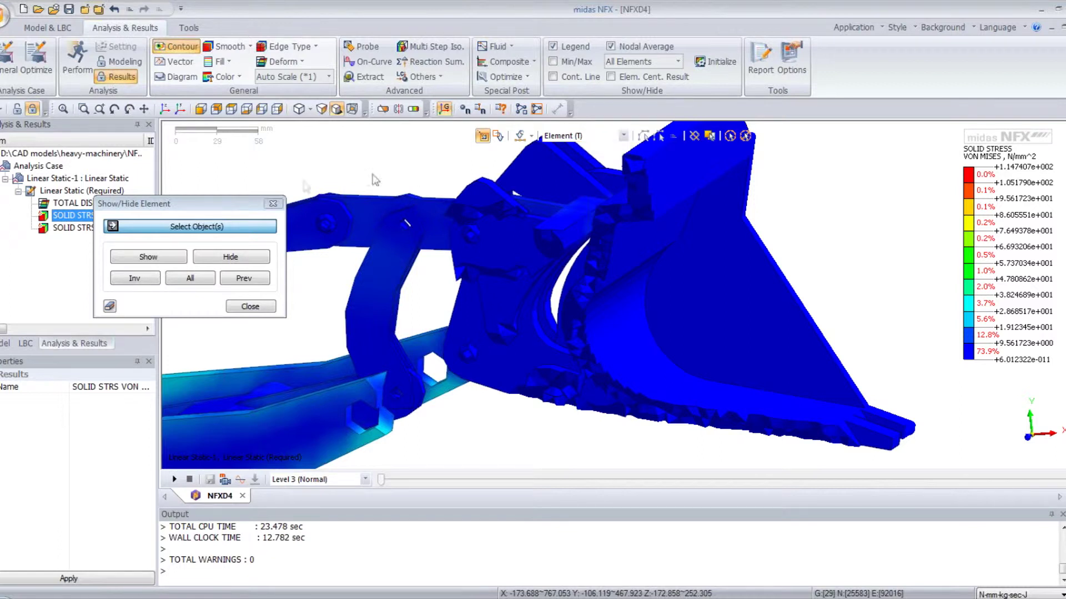
{"action": "left_click", "coordinate": [260, 307]}
{"action": "left_click", "coordinate": [623, 137]}
{"action": "left_click", "coordinate": [574, 204]}
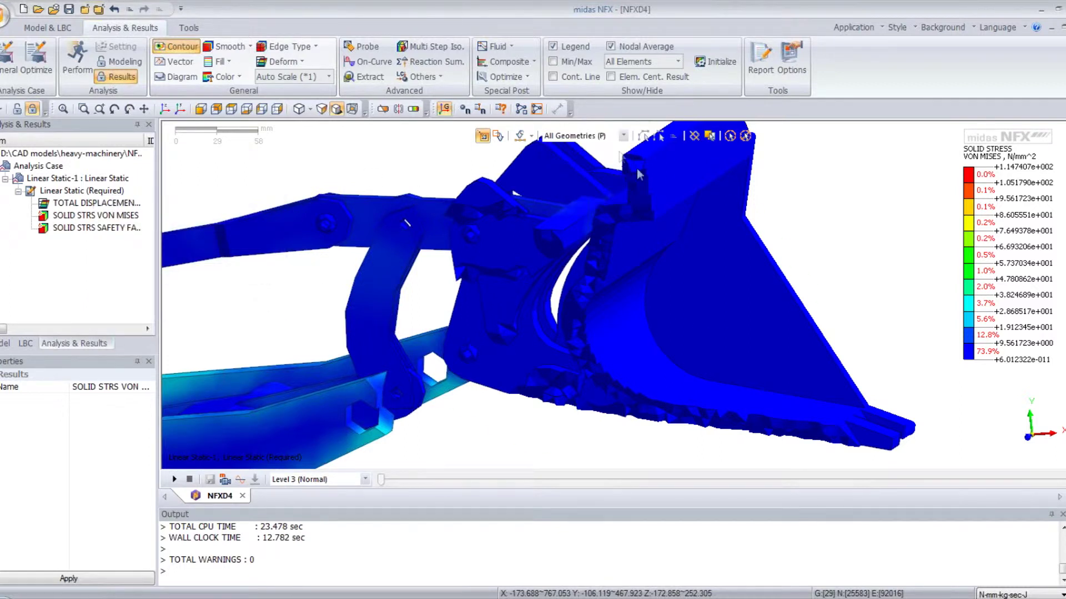
{"action": "left_click", "coordinate": [695, 296]}
{"action": "right_click", "coordinate": [697, 292]}
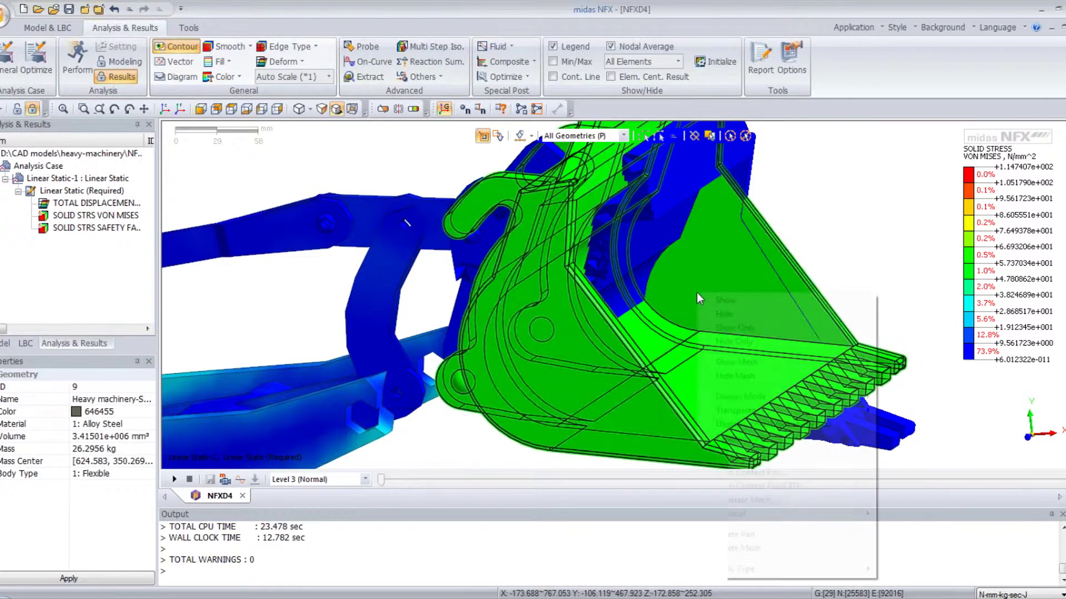
{"action": "left_click", "coordinate": [732, 328]}
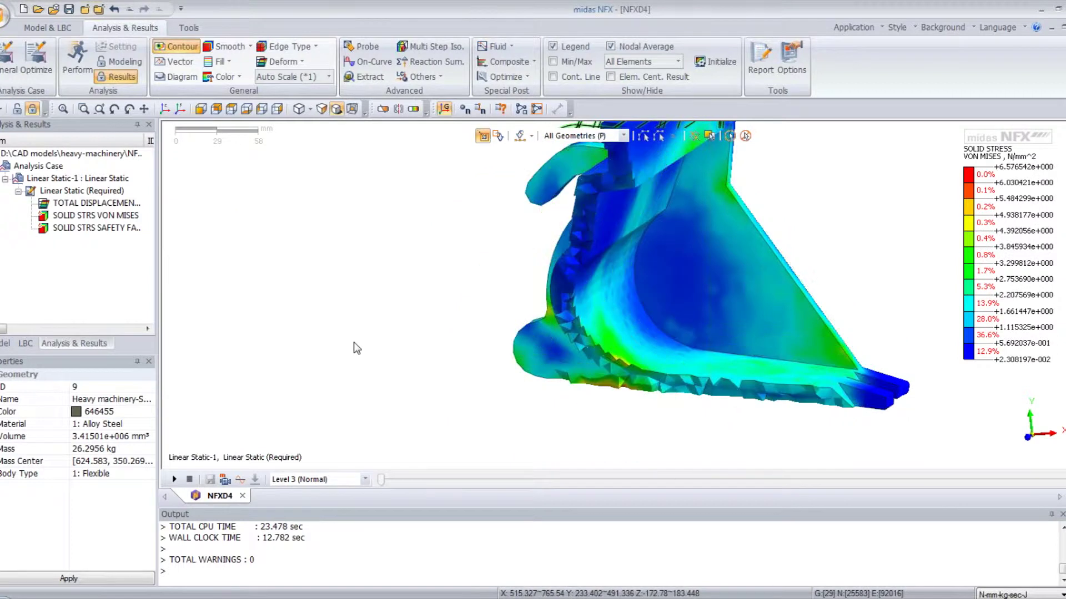
{"action": "middle_click_drag", "start_coordinate": [415, 310], "coordinate": [738, 383]}
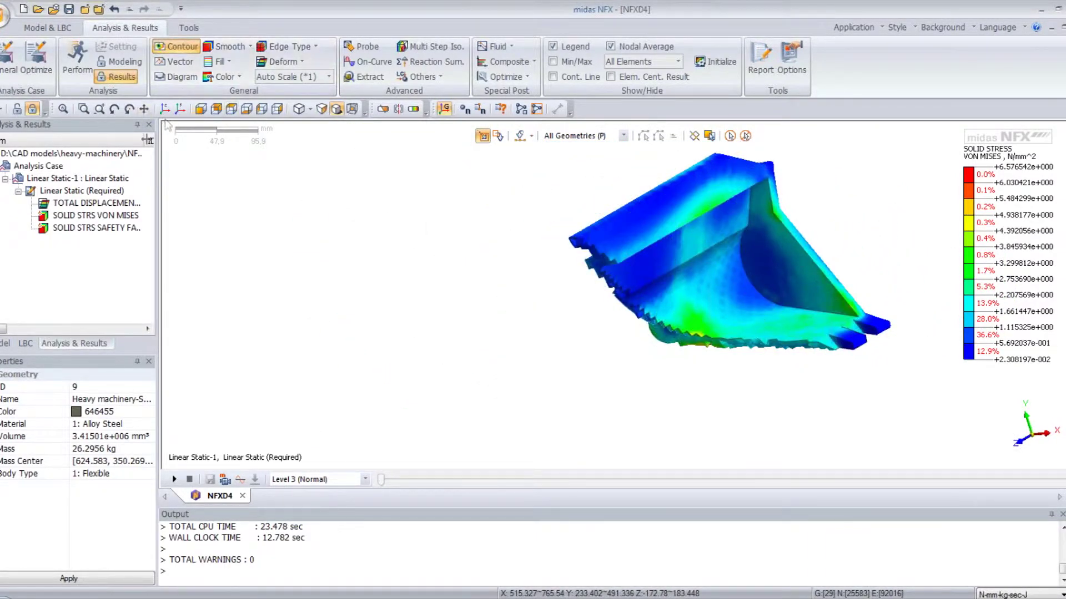
Show all parts of the loader again and examine the von Mises stress over the whole assembly.
{"action": "right_click", "coordinate": [318, 214]}
{"action": "left_click", "coordinate": [350, 219]}
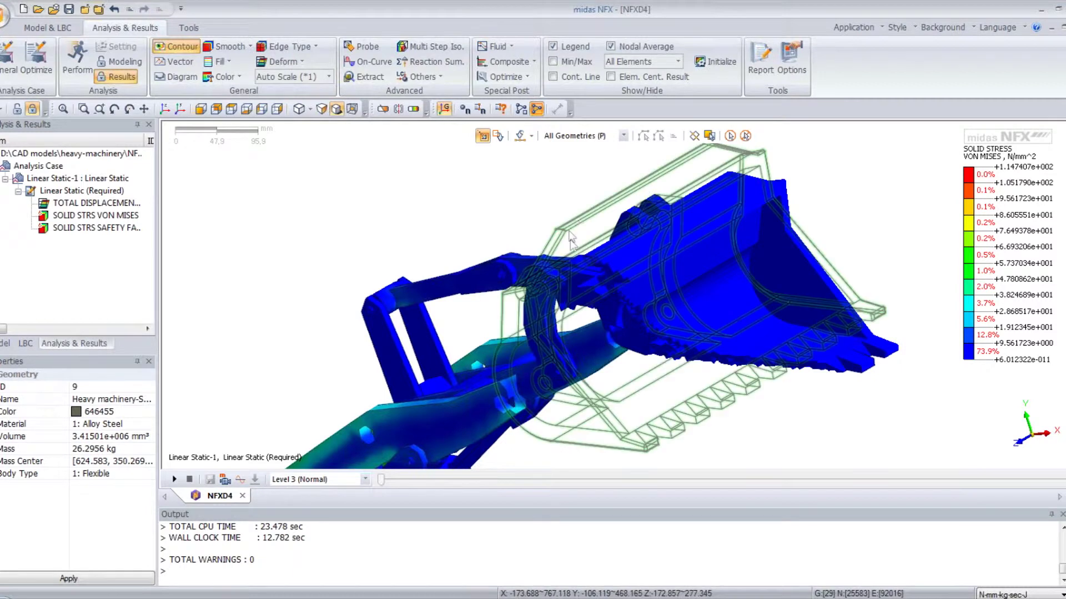
{"action": "scroll", "coordinate": [577, 216], "scroll_direction": "down", "scroll_amount": 3}
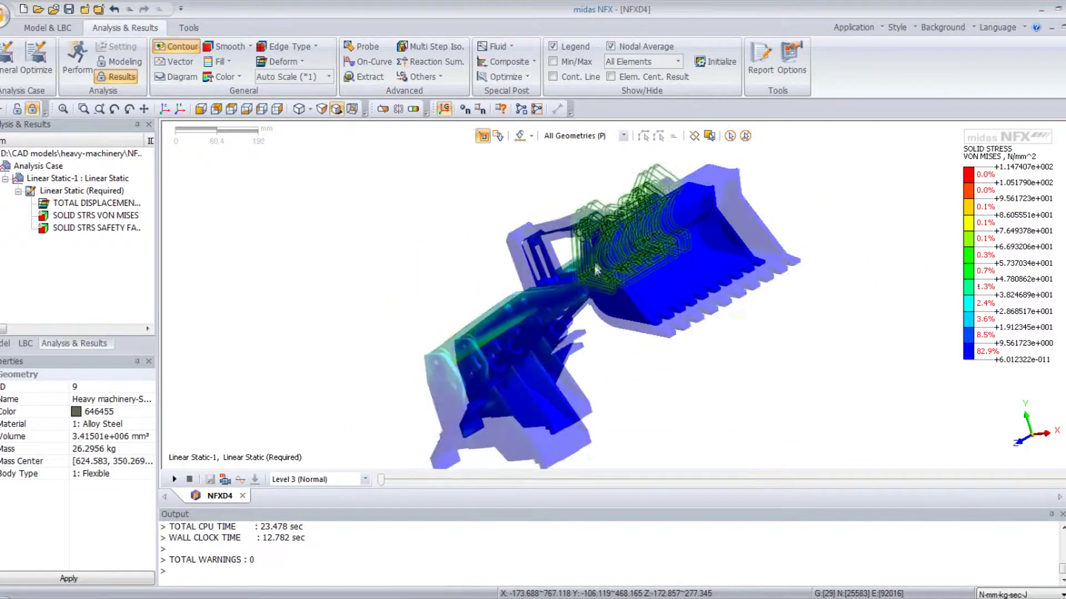
{"action": "middle_click_drag", "start_coordinate": [577, 217], "coordinate": [605, 238]}
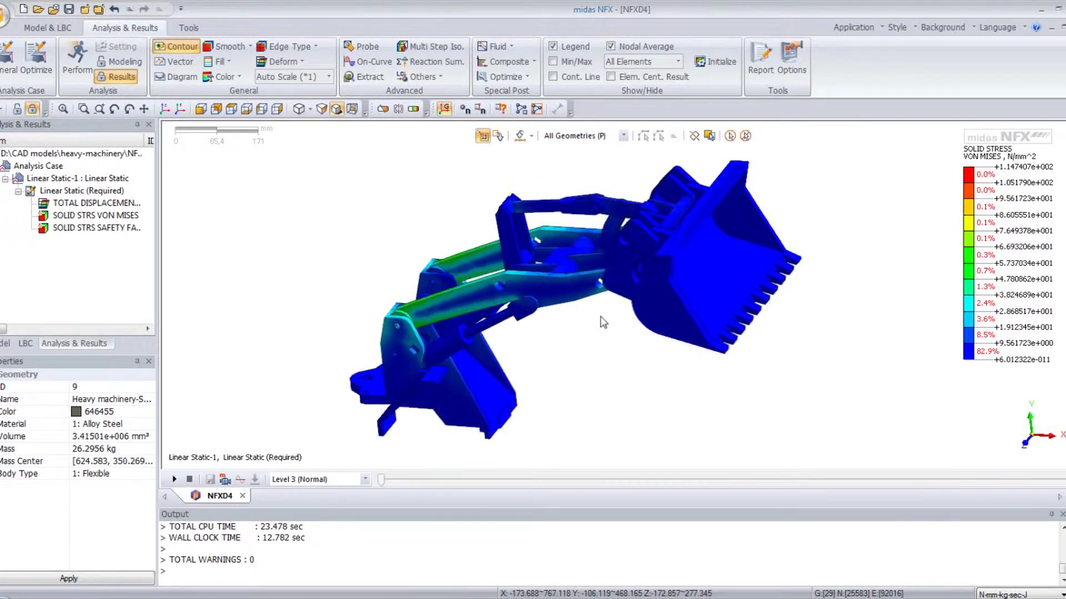
{"action": "middle_click_drag", "start_coordinate": [617, 310], "coordinate": [612, 330]}
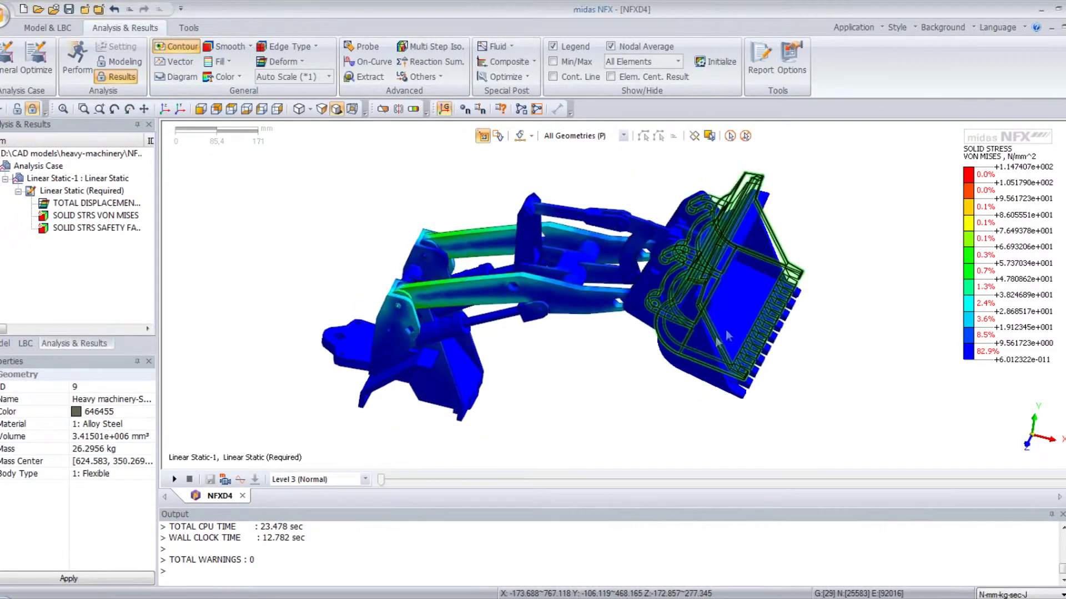
{"action": "scroll", "coordinate": [678, 376], "scroll_direction": "up", "scroll_amount": 3}
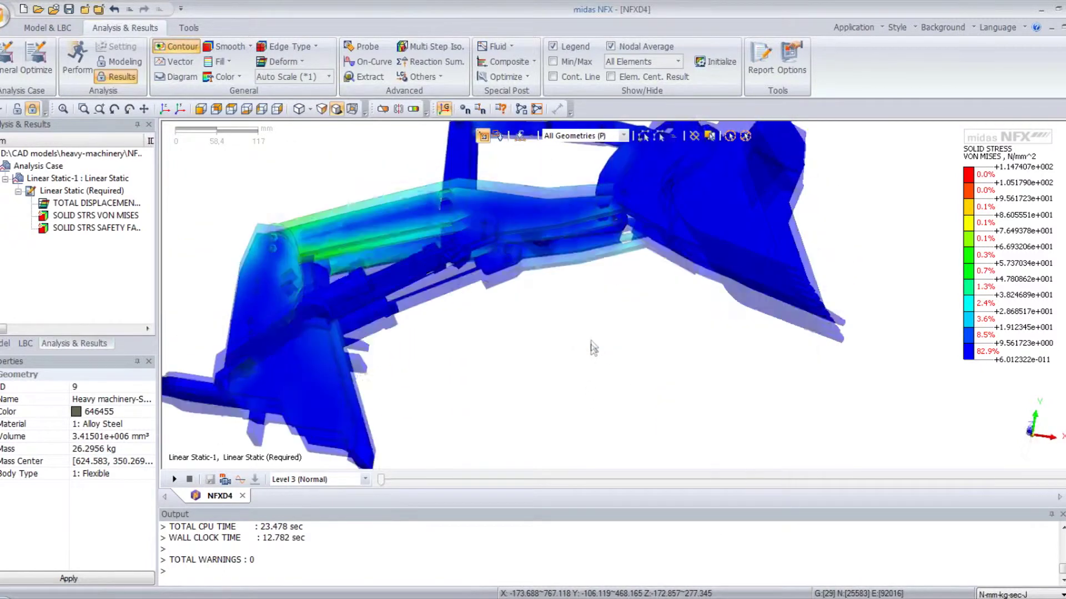
{"action": "middle_click_drag", "start_coordinate": [808, 272], "coordinate": [737, 266]}
{"action": "scroll", "coordinate": [734, 261], "scroll_direction": "down", "scroll_amount": 2}
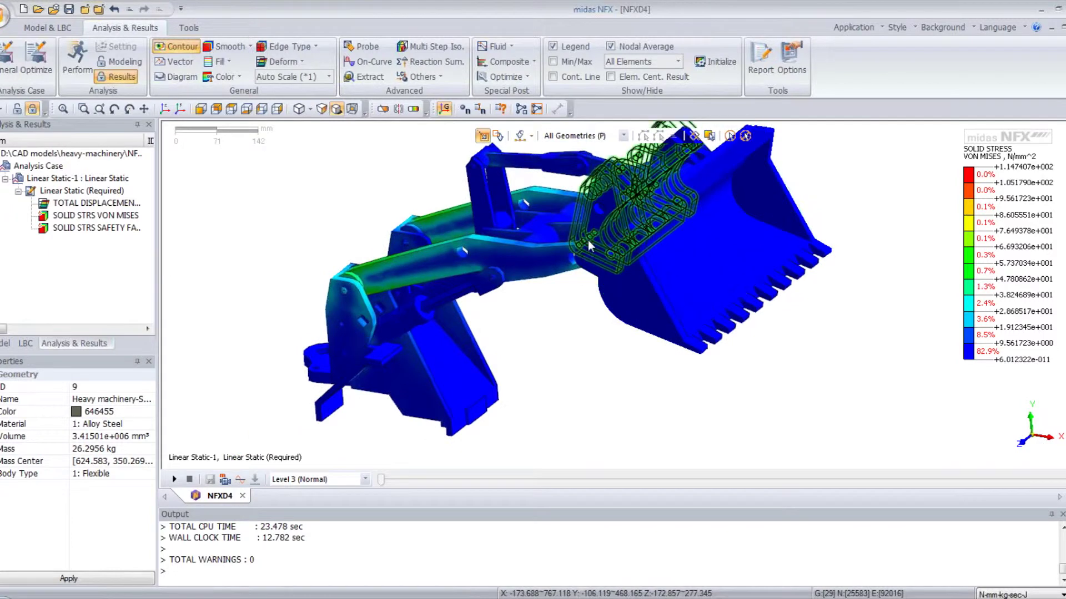
{"action": "middle_click_drag", "start_coordinate": [589, 245], "coordinate": [585, 265]}
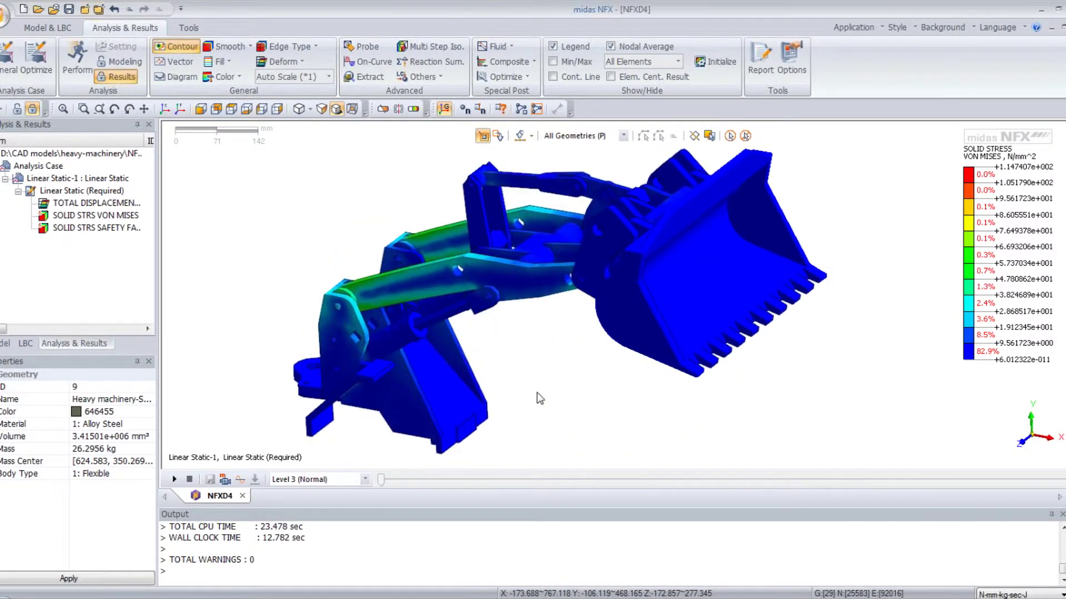
{"action": "middle_click_drag", "start_coordinate": [550, 394], "coordinate": [541, 392]}
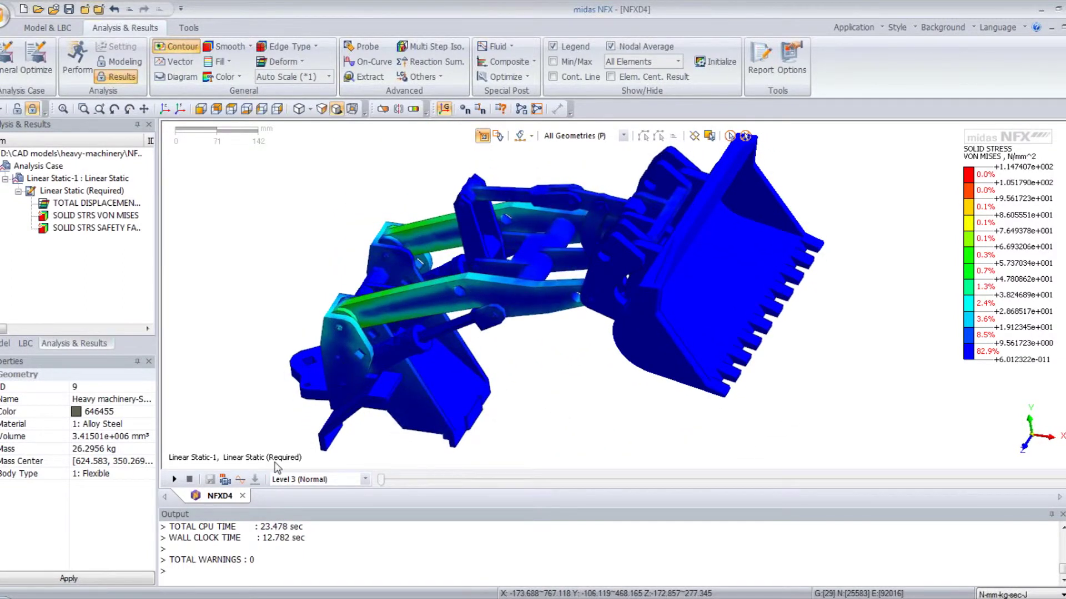